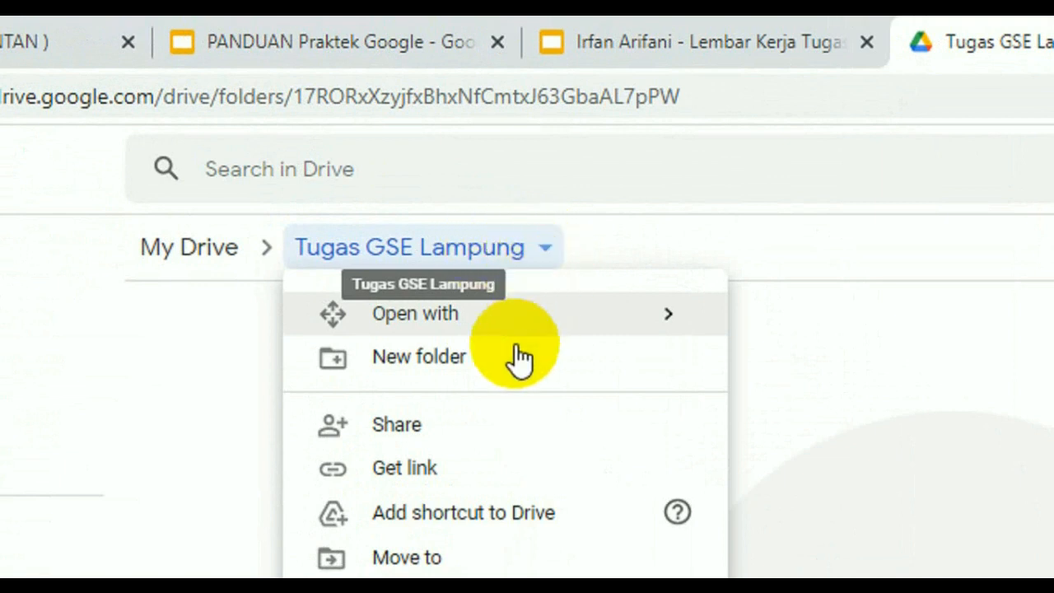
Add a colleague's school e-mail address as a recipient for sharing the Tugas GSE Lampung folder
left_click(386, 424)
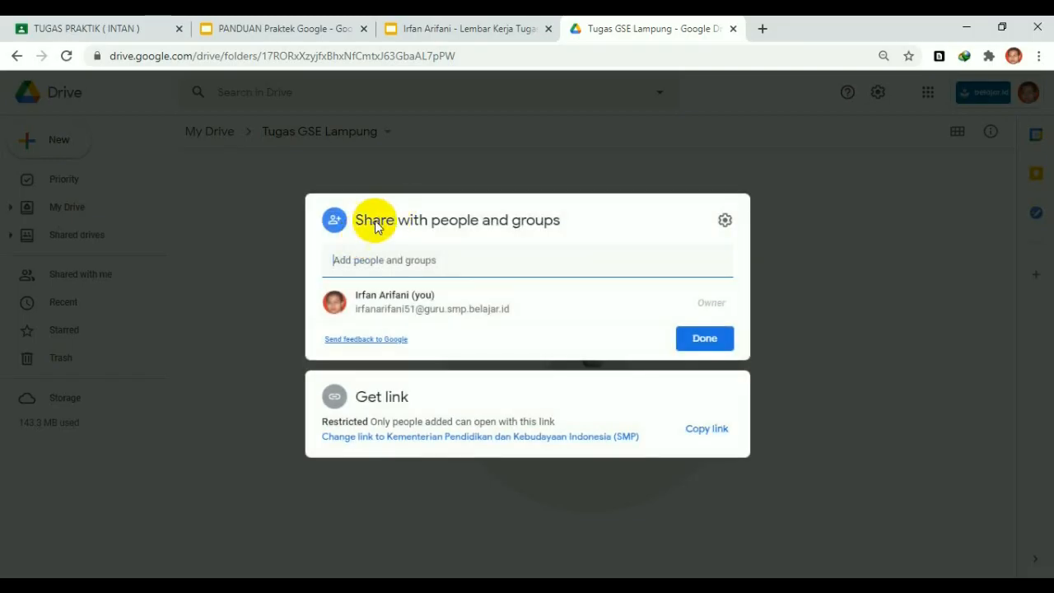
left_click(370, 269)
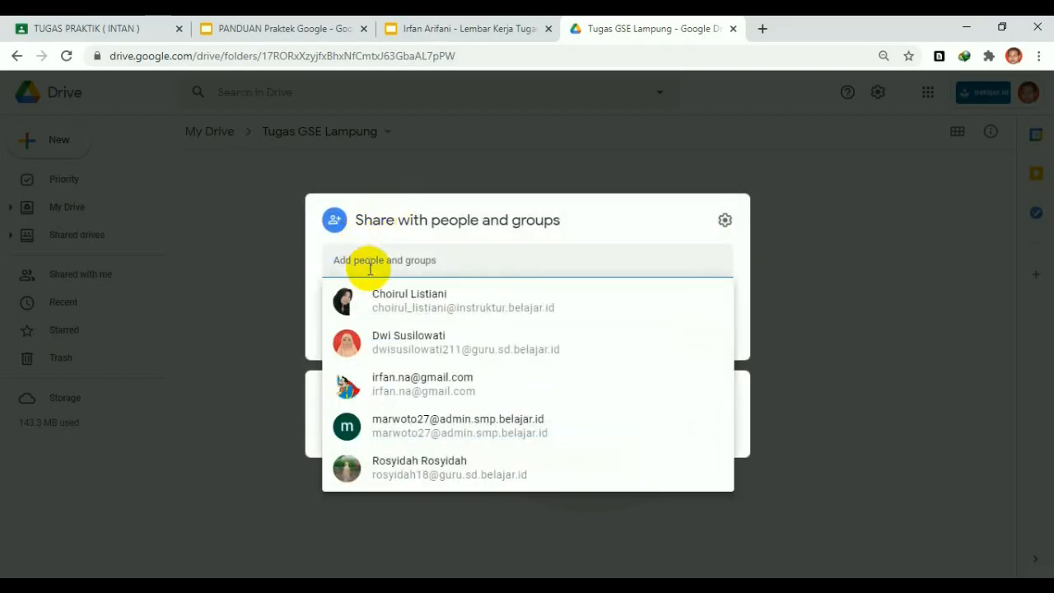
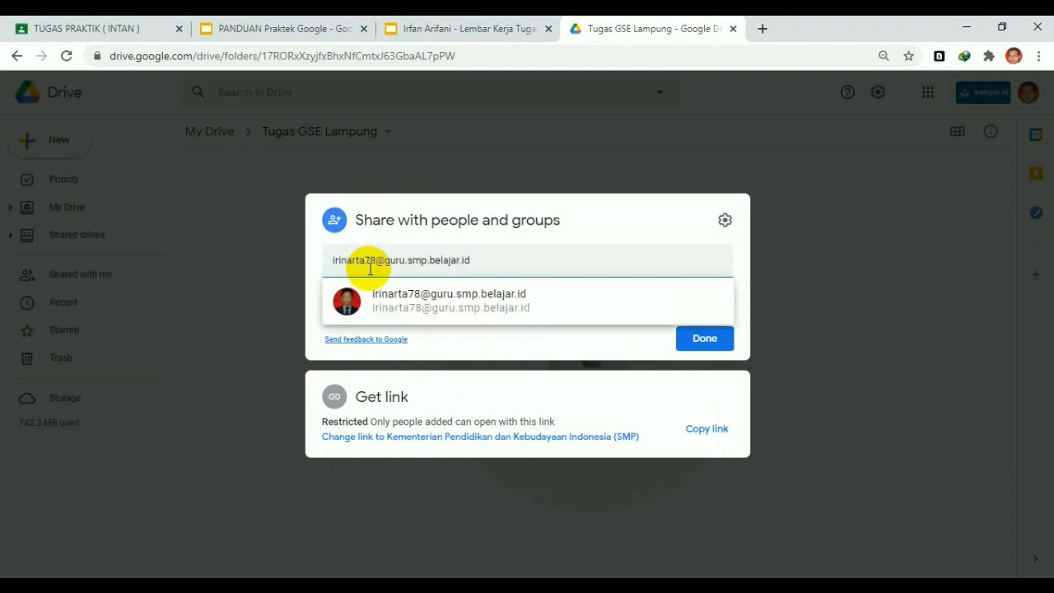
mouse_move(474, 313)
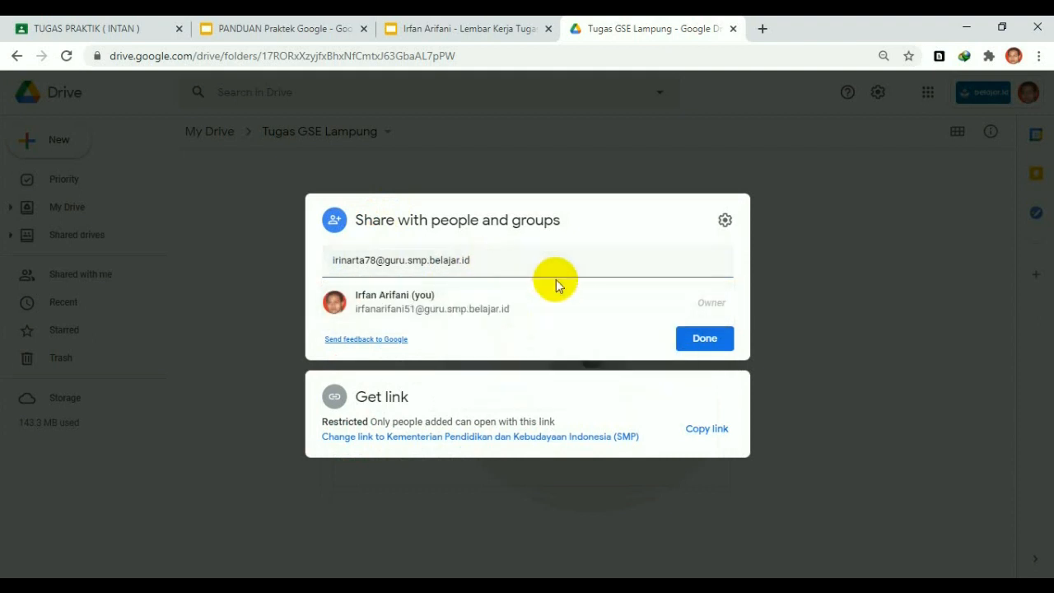
left_click(500, 260)
left_click(495, 293)
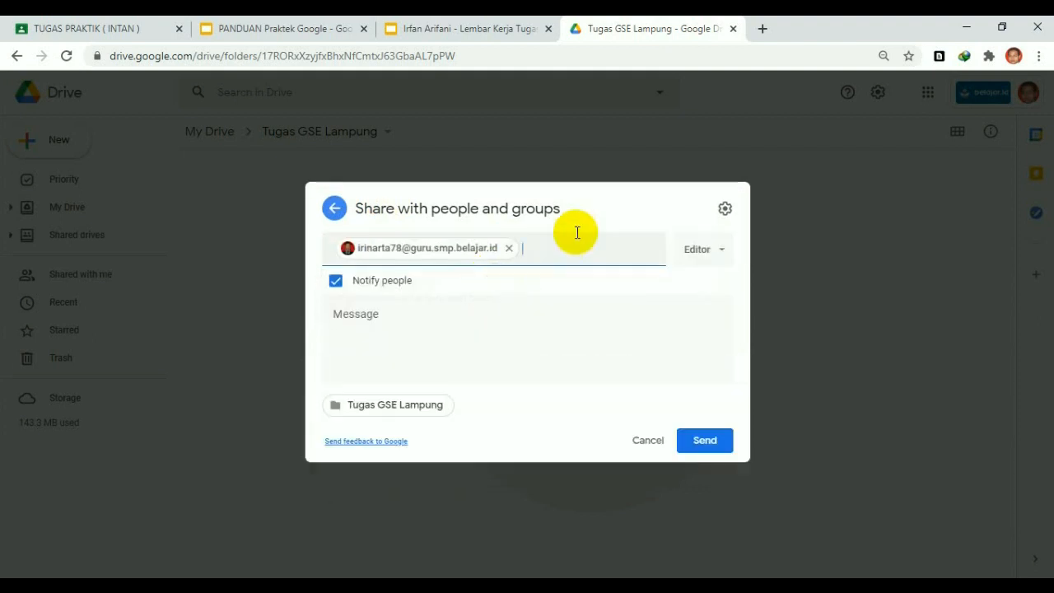
Give the colleague Commenter access, then switch to the Lembar Kerja worksheet presentation
left_click(721, 254)
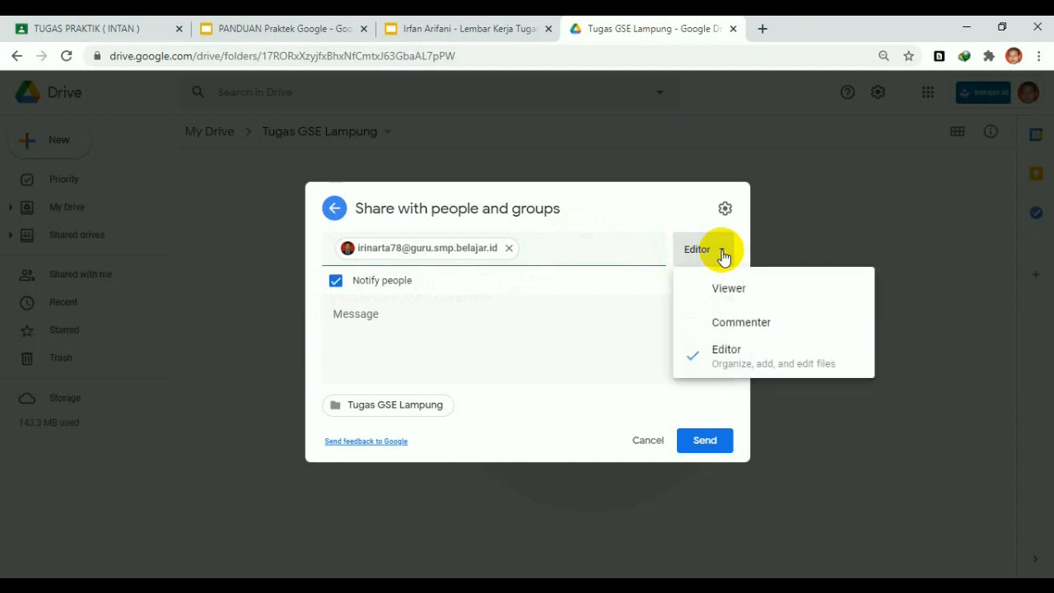
left_click(719, 332)
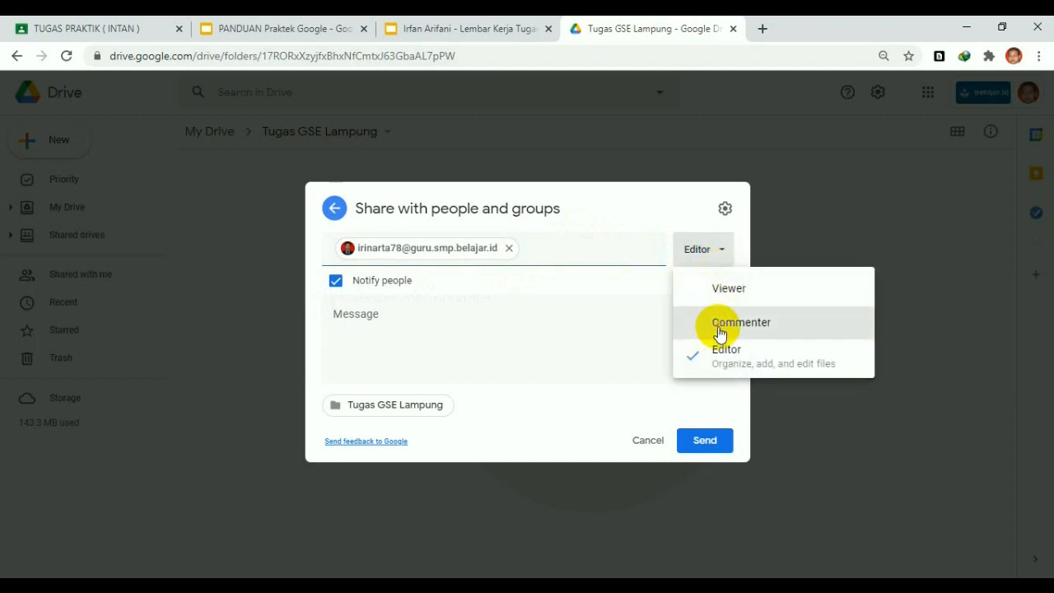
left_click(719, 253)
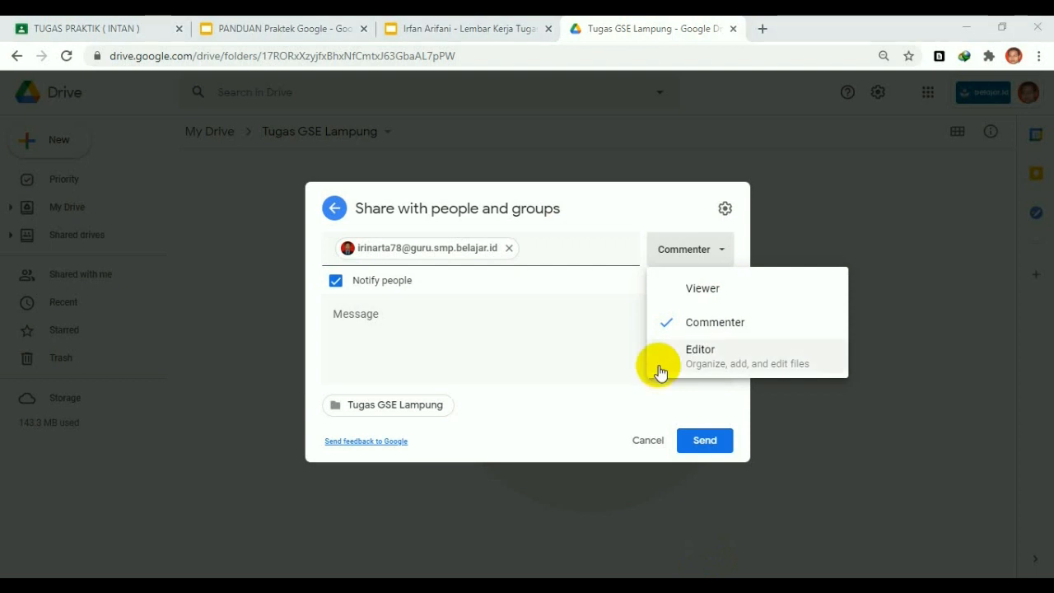
left_click(504, 35)
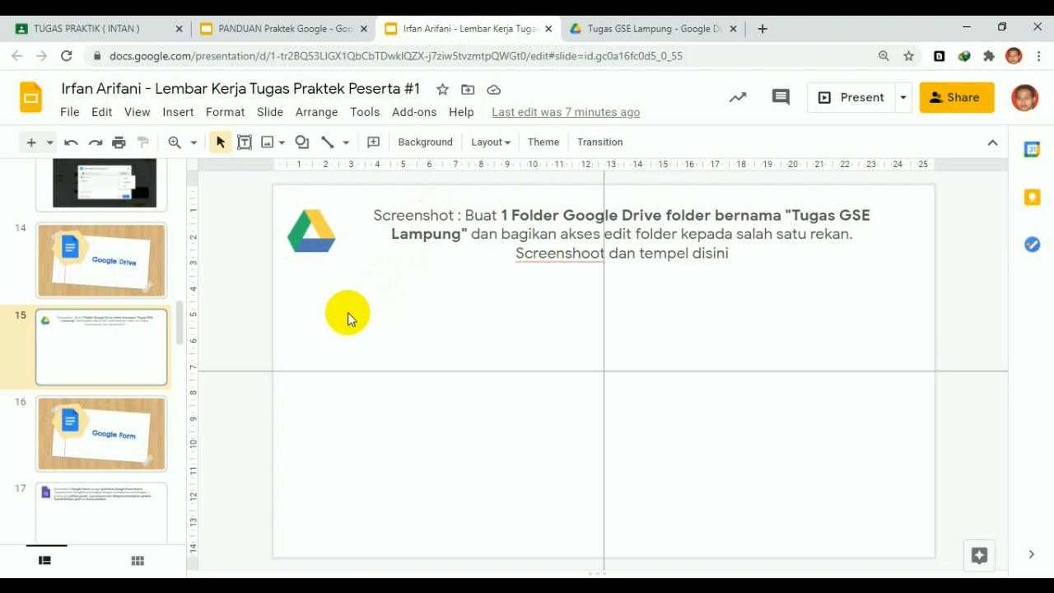
Paste the sharing screenshot on slide 15, shrink it, nudge it right, then go to slide 17
key("ctrl+v")
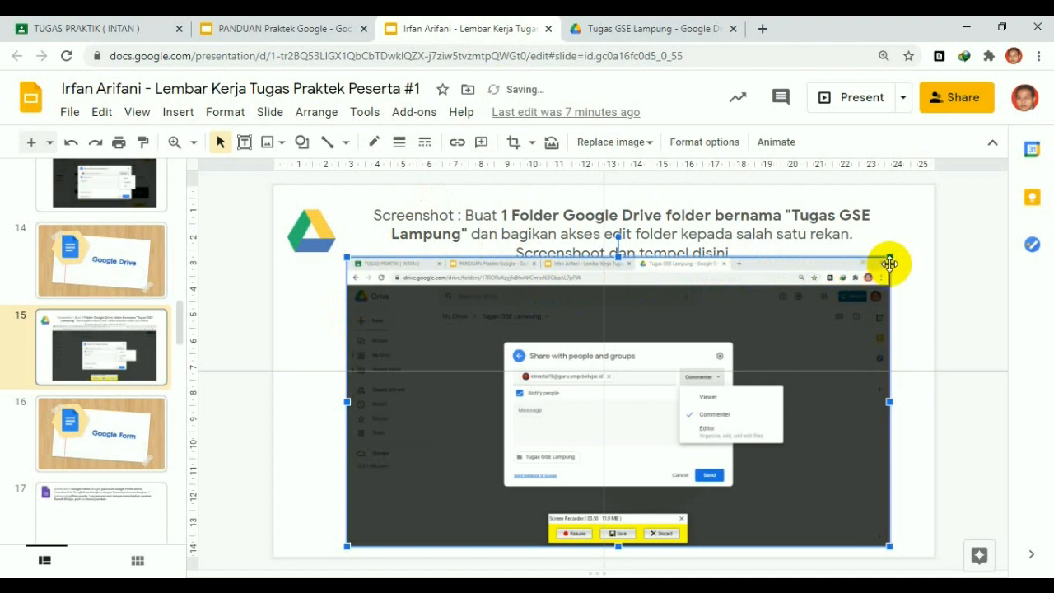
left_click_drag(890, 260, 865, 275)
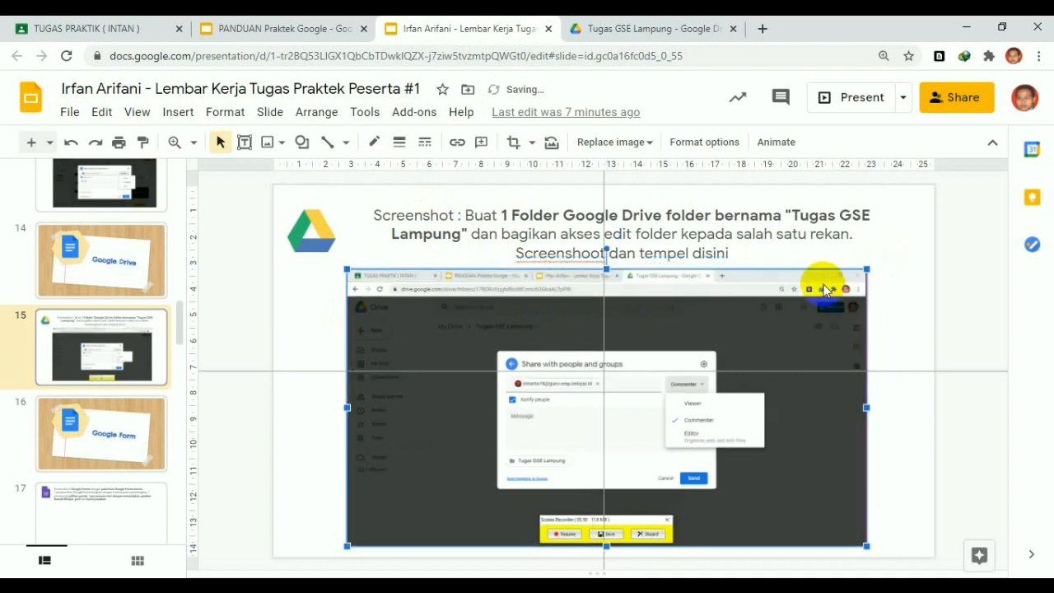
key("Right")
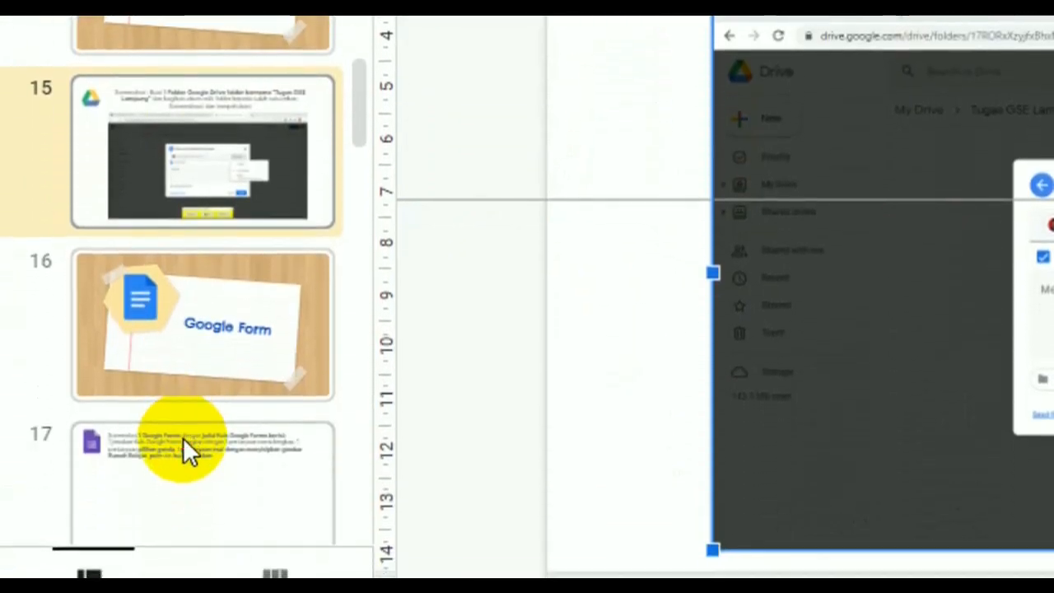
left_click(183, 572)
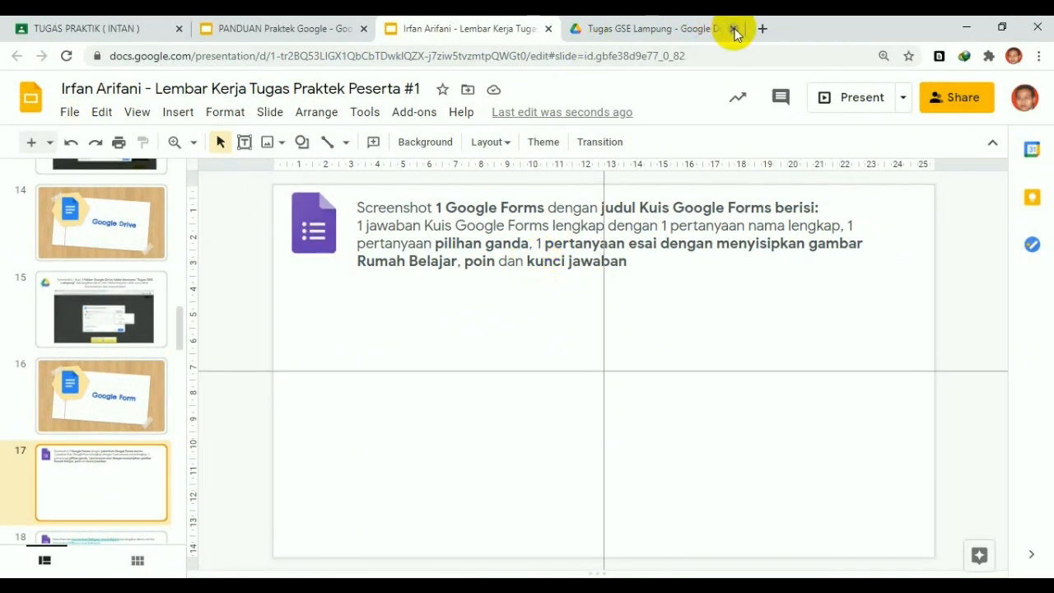
Close the Tugas GSE Lampung tab, open My Drive in a new tab and show the New menu
left_click(734, 30)
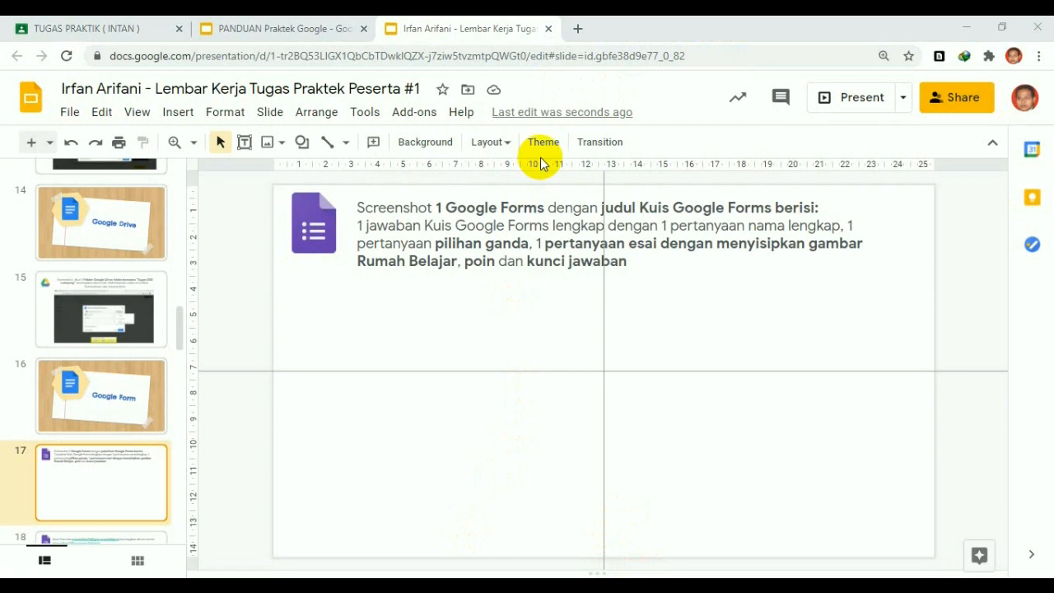
left_click(580, 28)
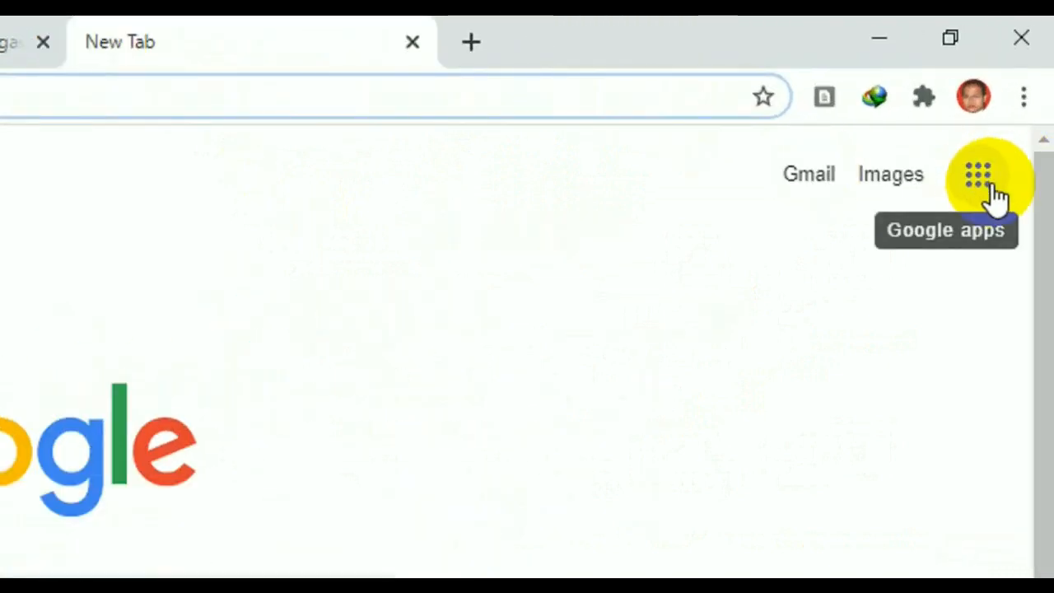
left_click(993, 187)
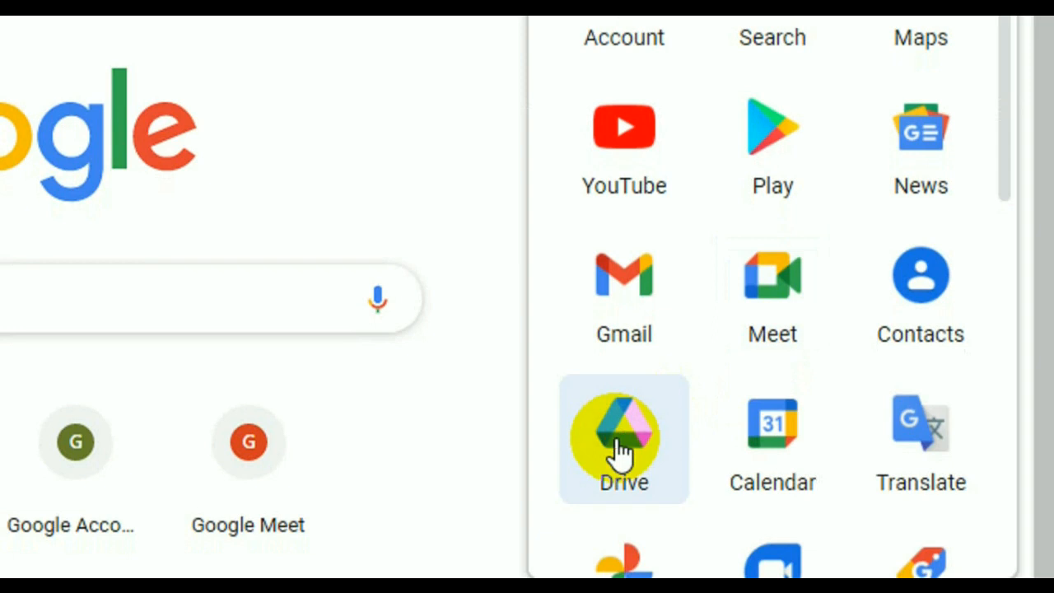
left_click(618, 441)
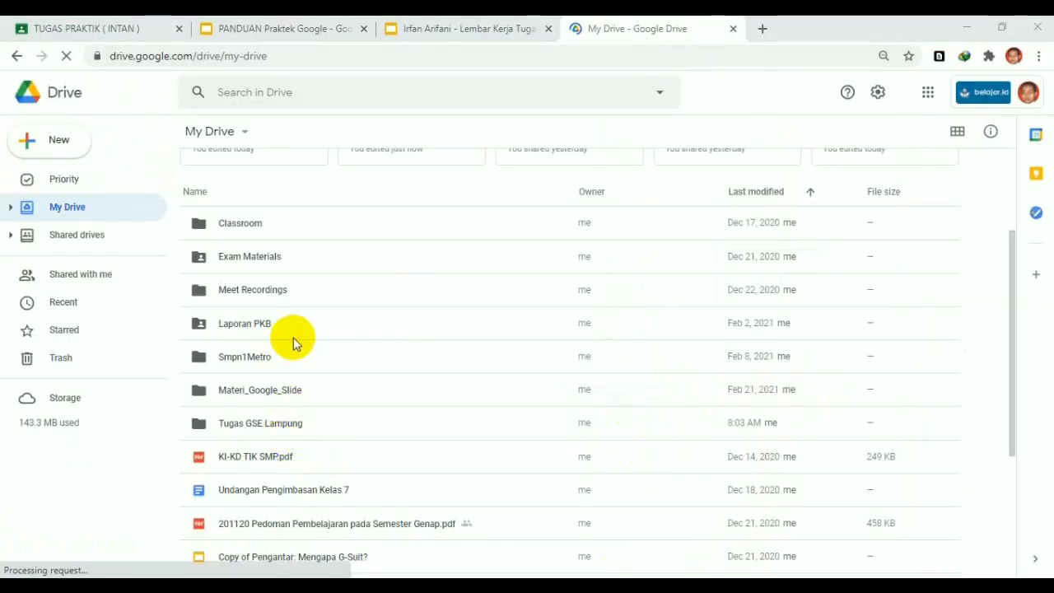
scroll(293, 337, "up", 2)
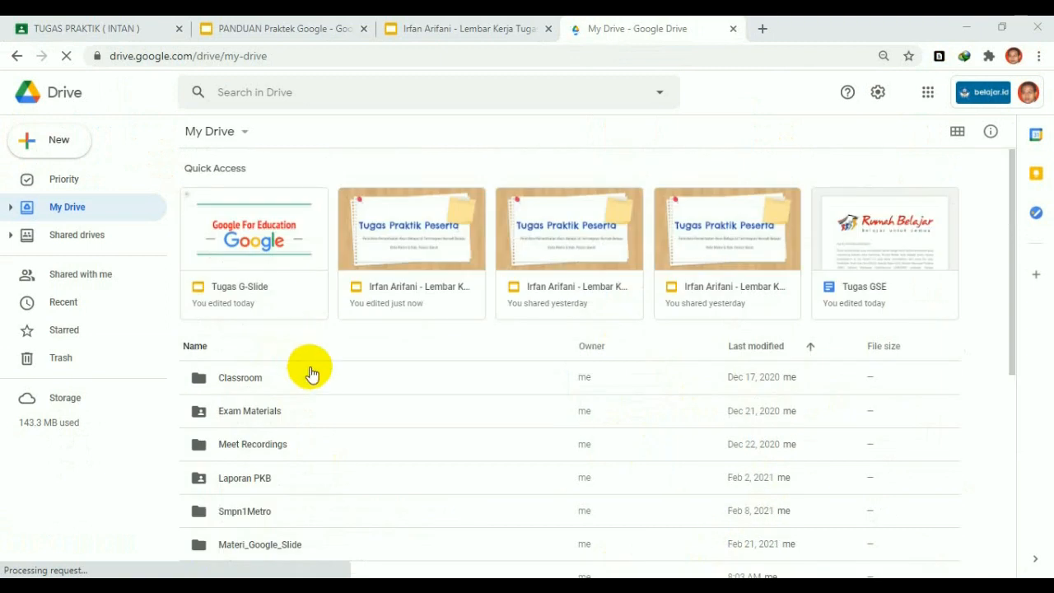
scroll(283, 527, "down", 2)
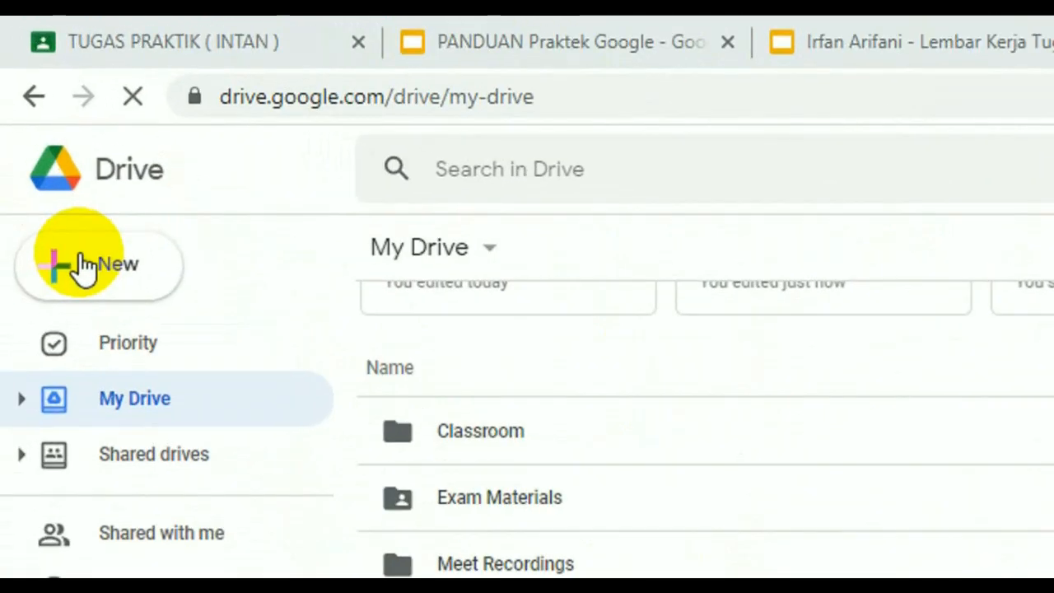
left_click(94, 267)
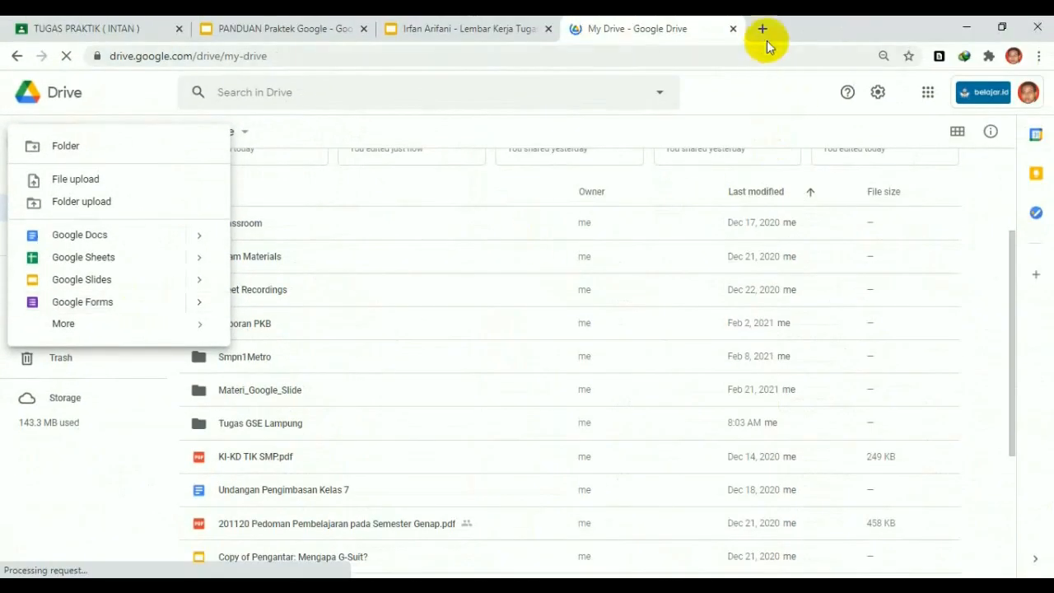
Create a blank Untitled form by going to form.new in a new tab
left_click(761, 30)
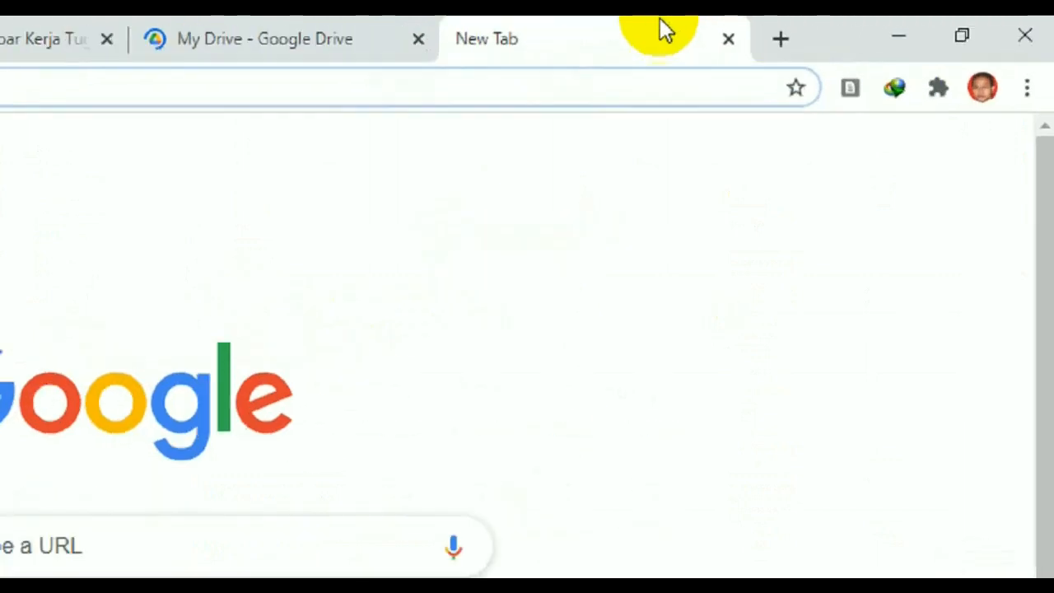
left_click(228, 91)
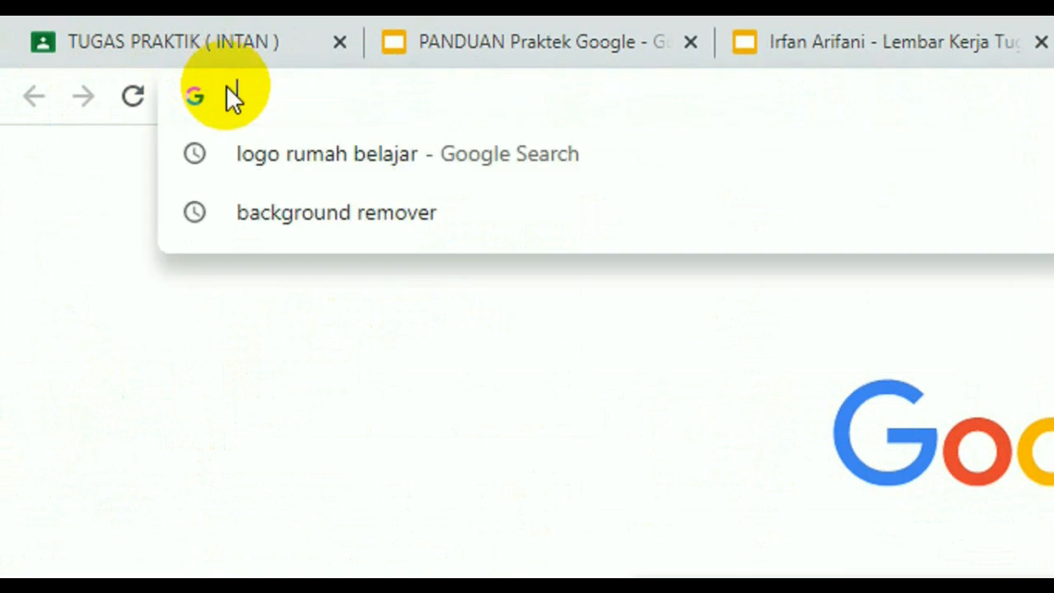
type("form.new")
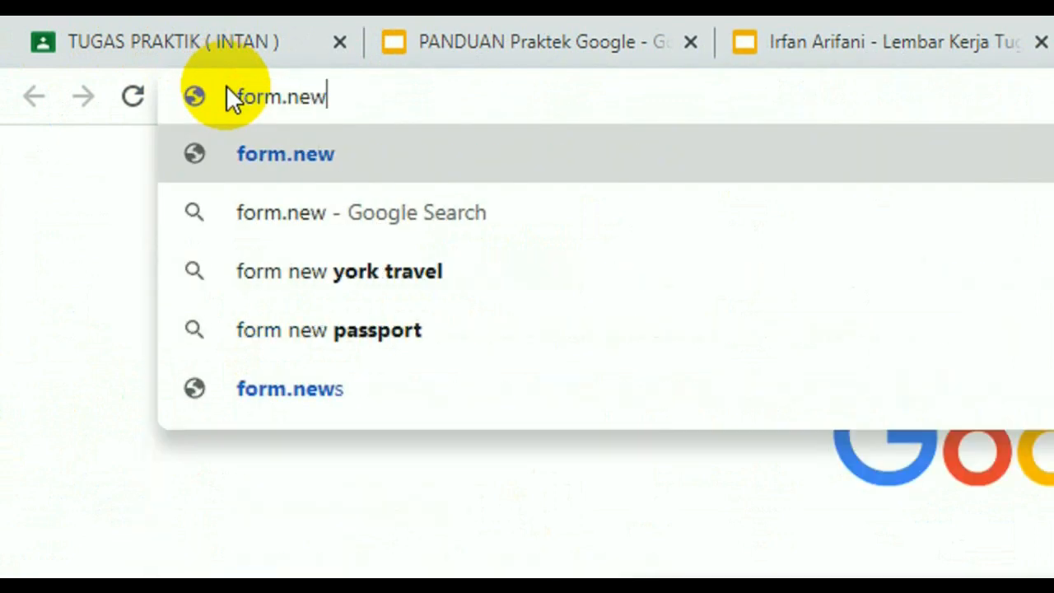
key("Return")
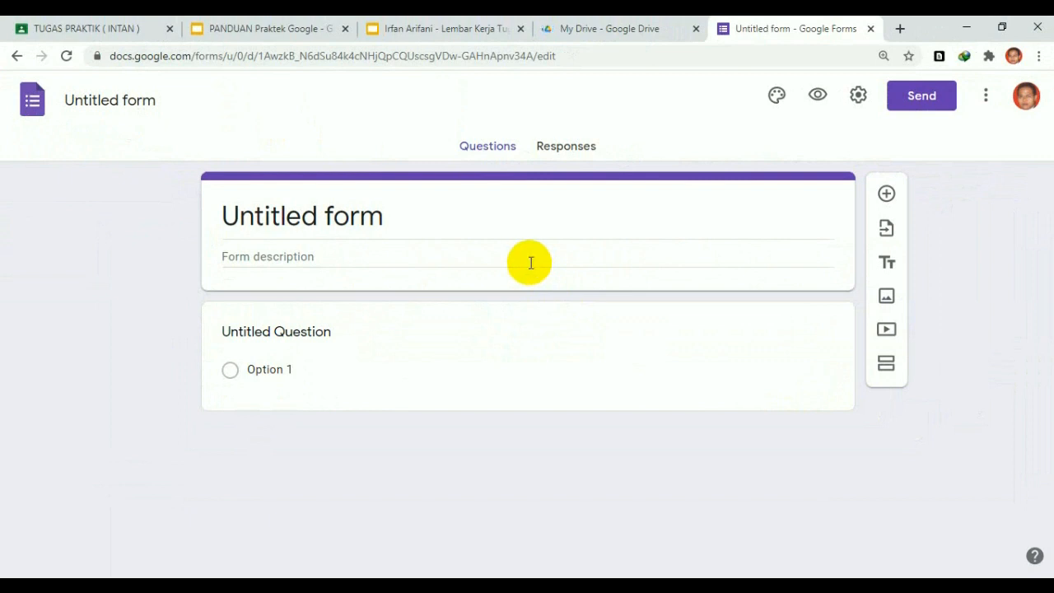
Name the new form 'Kuis Google Form', then return to the worksheet slides
left_click(445, 30)
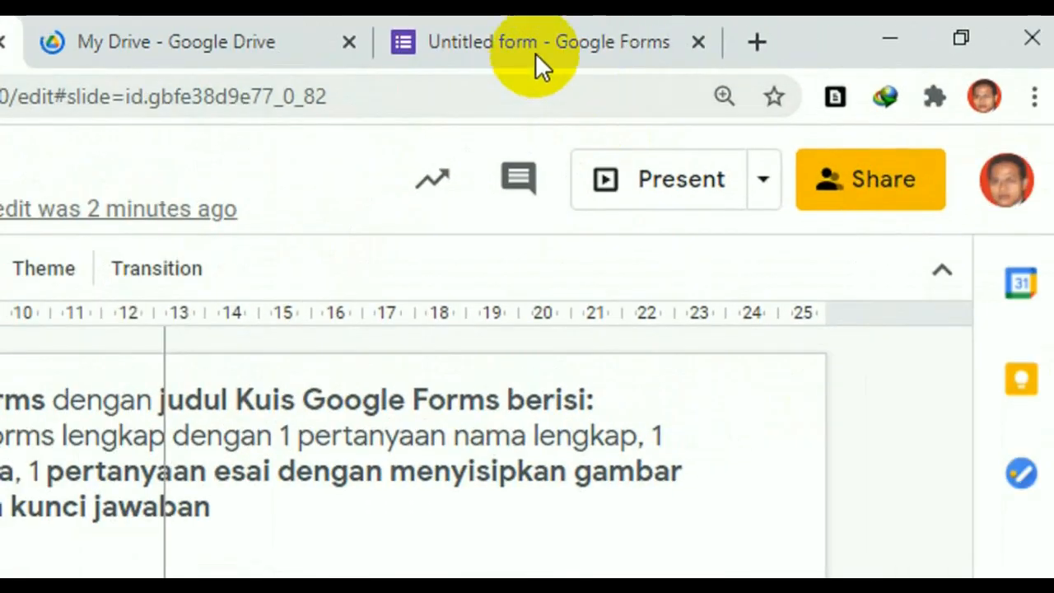
left_click(788, 30)
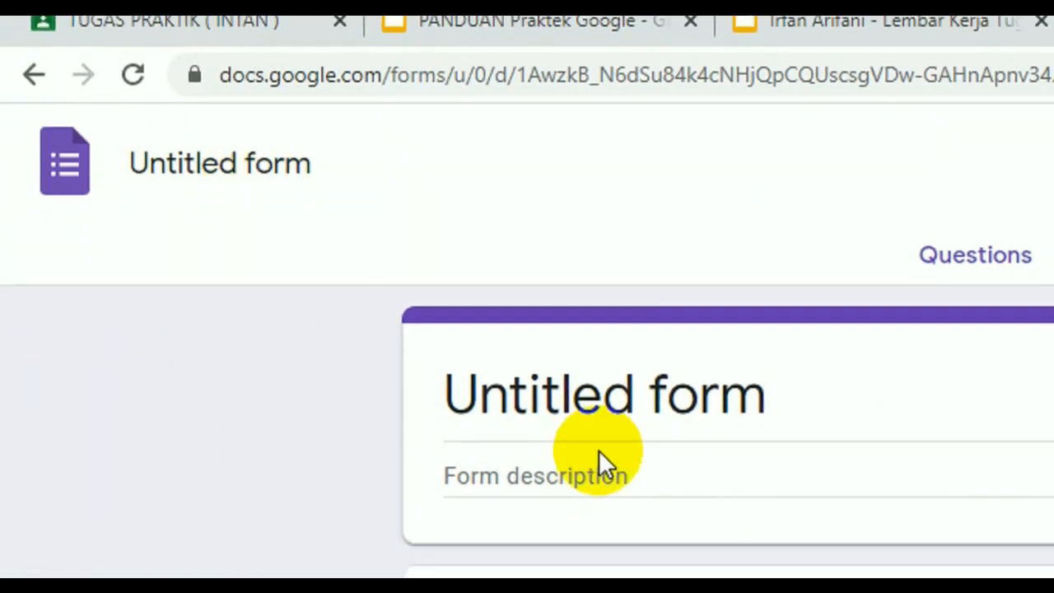
left_click(63, 186)
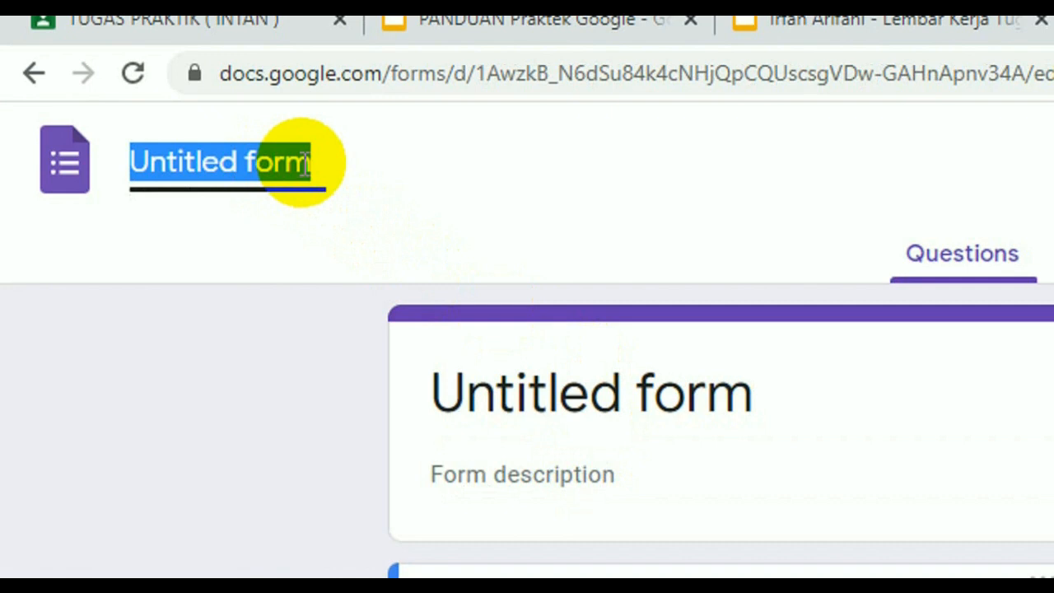
type("Kuis Goo")
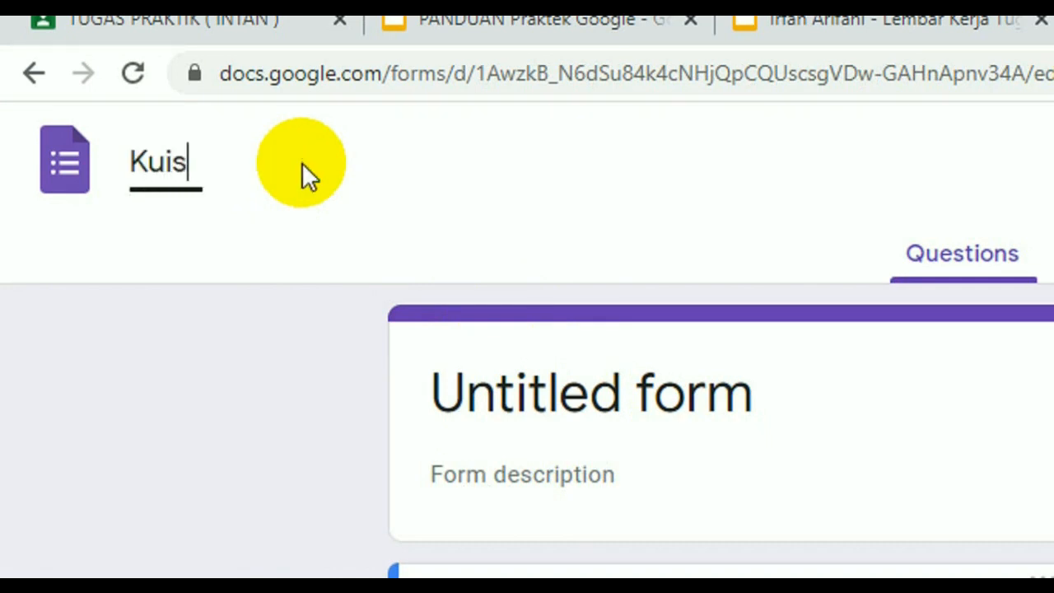
type("gle Form")
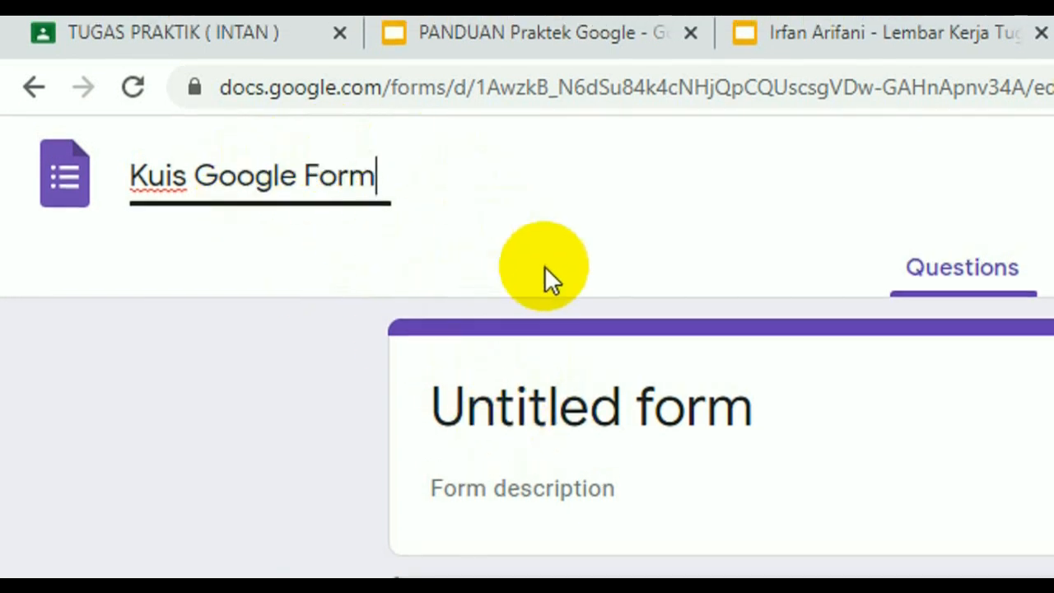
left_click(613, 416)
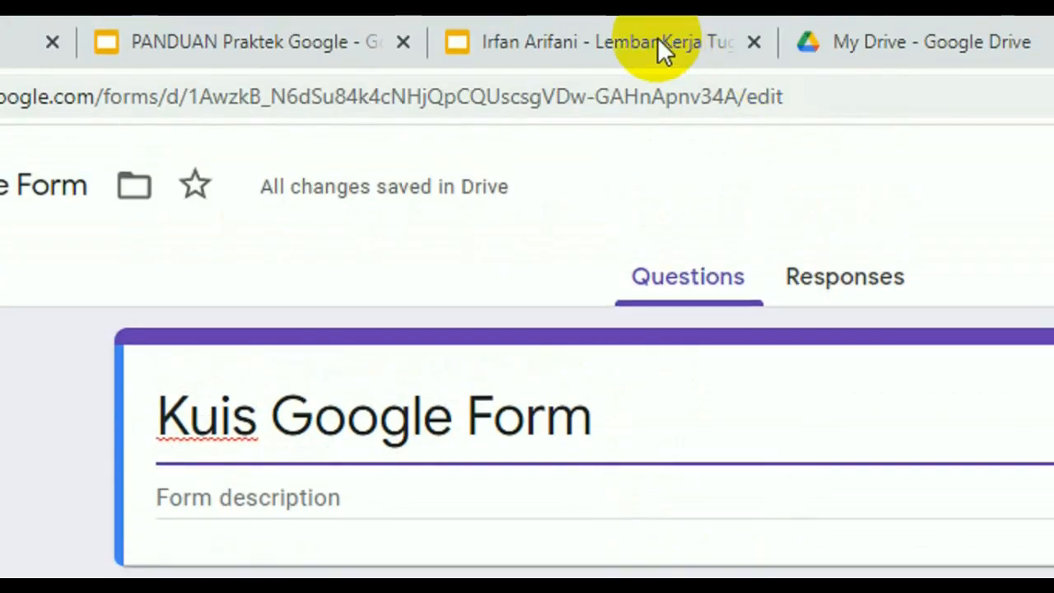
left_click(658, 39)
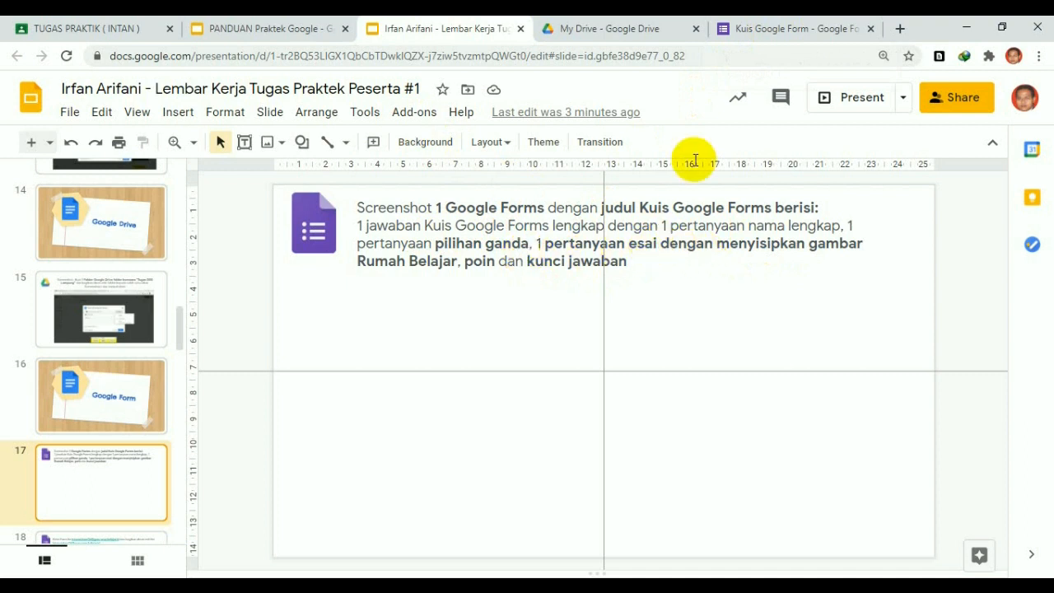
Make the first question Short answer and start retitling it with 'Nam'
left_click(766, 37)
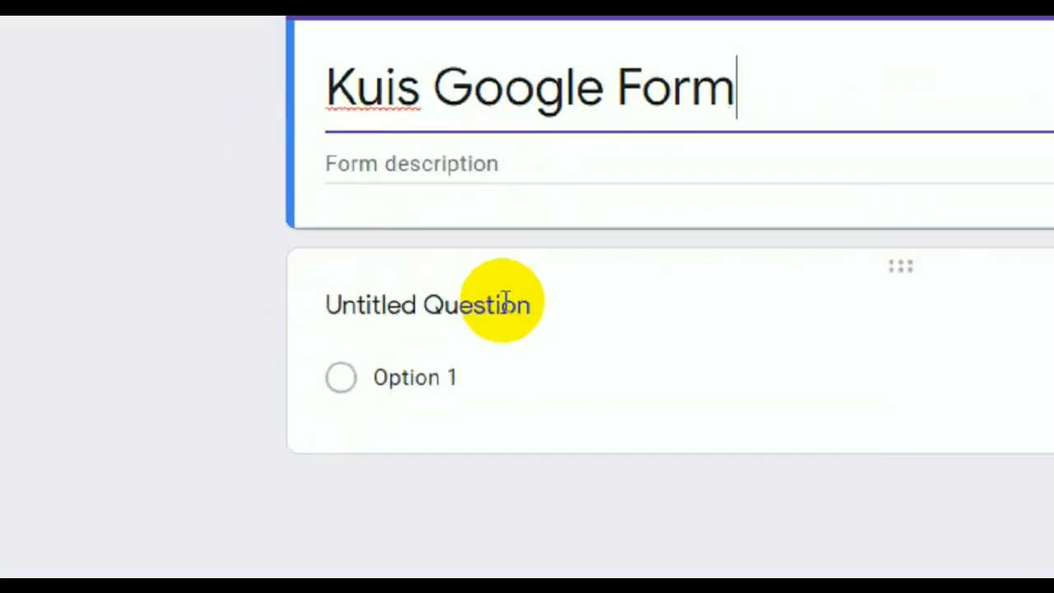
left_click(526, 301)
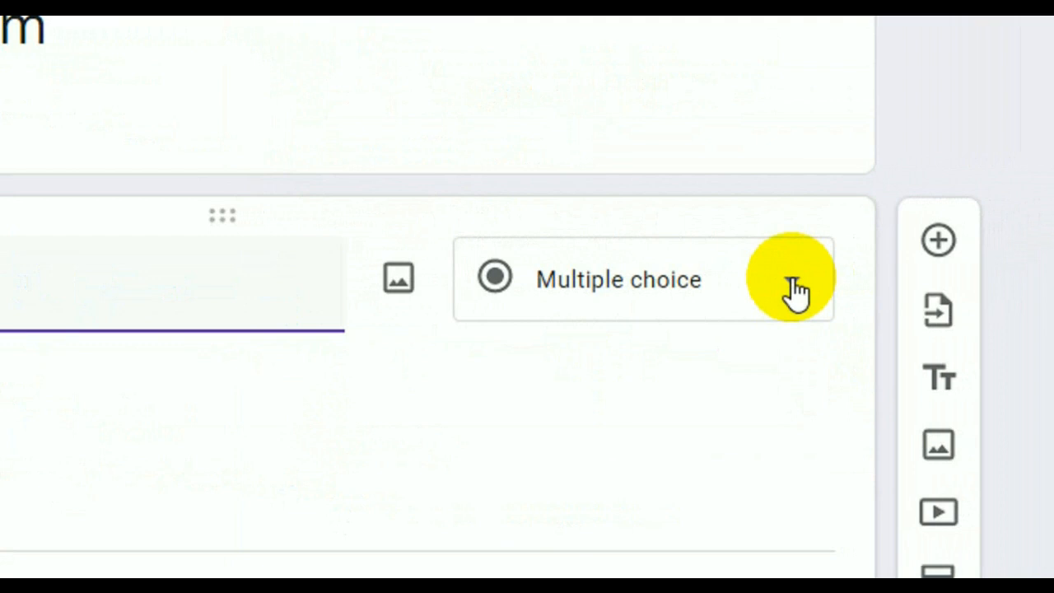
left_click(795, 288)
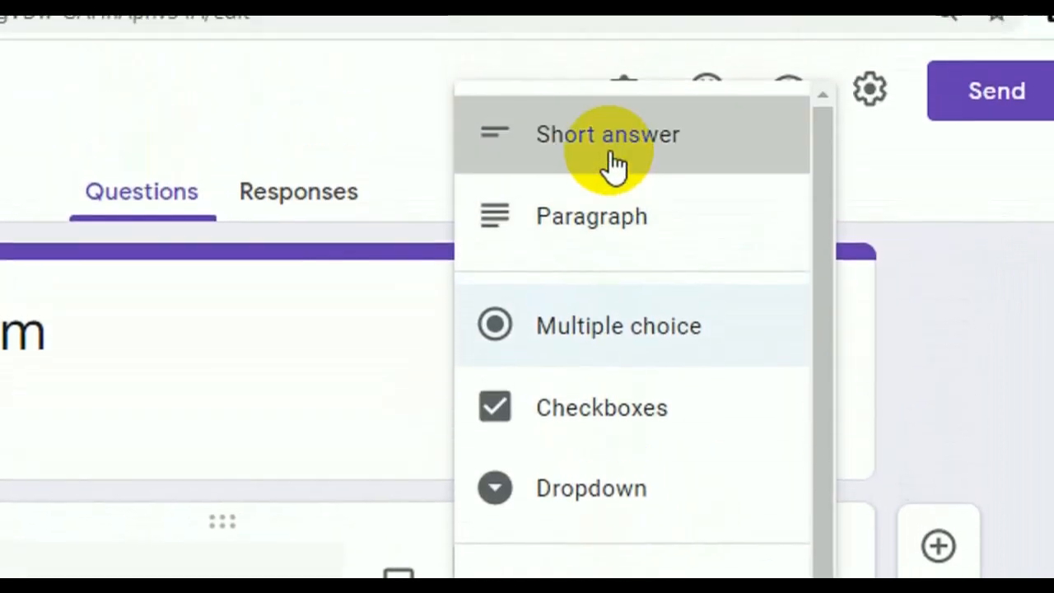
left_click(614, 161)
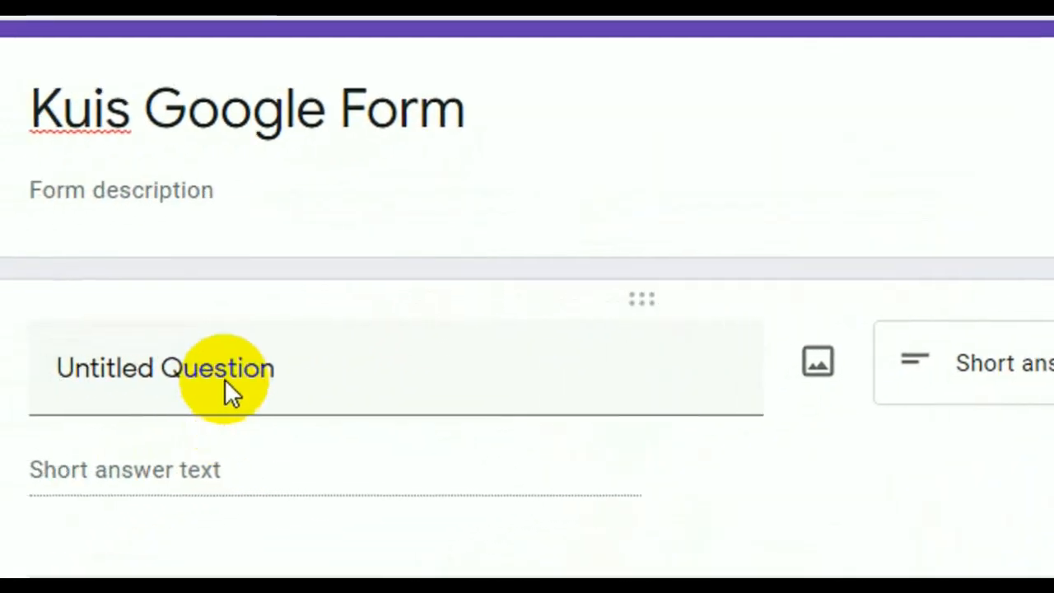
left_click(214, 380)
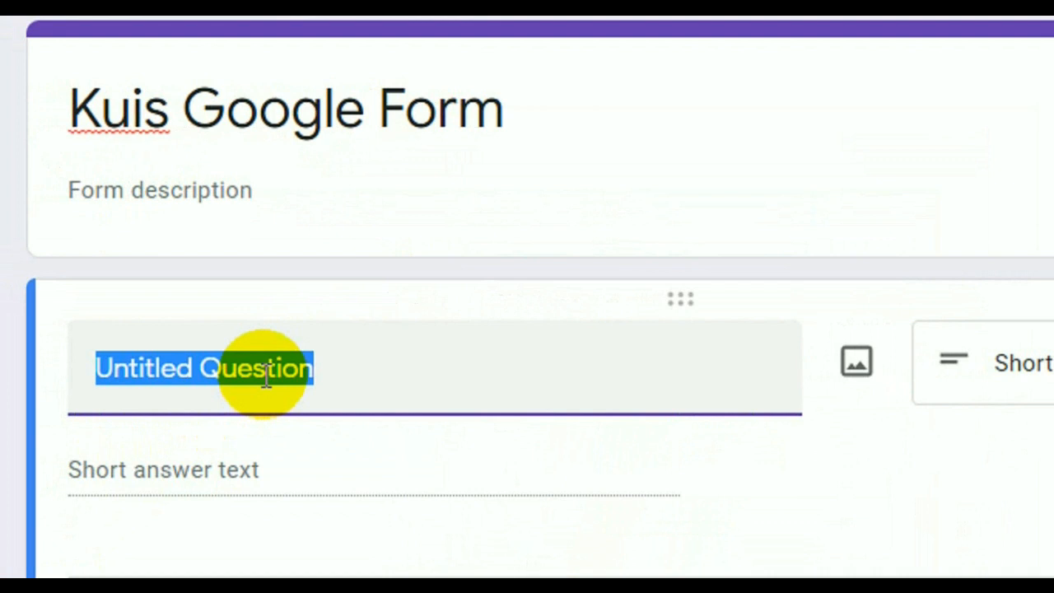
type("Nam")
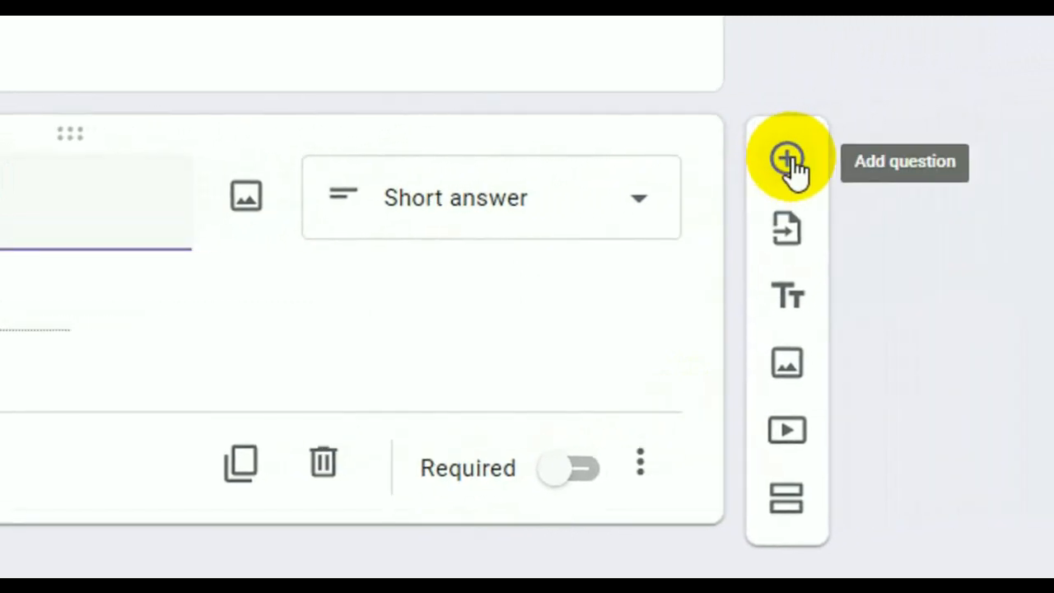
Add a second question below Nama Lengkap, then switch to the PANDUAN Praktek Google slides
left_click(789, 161)
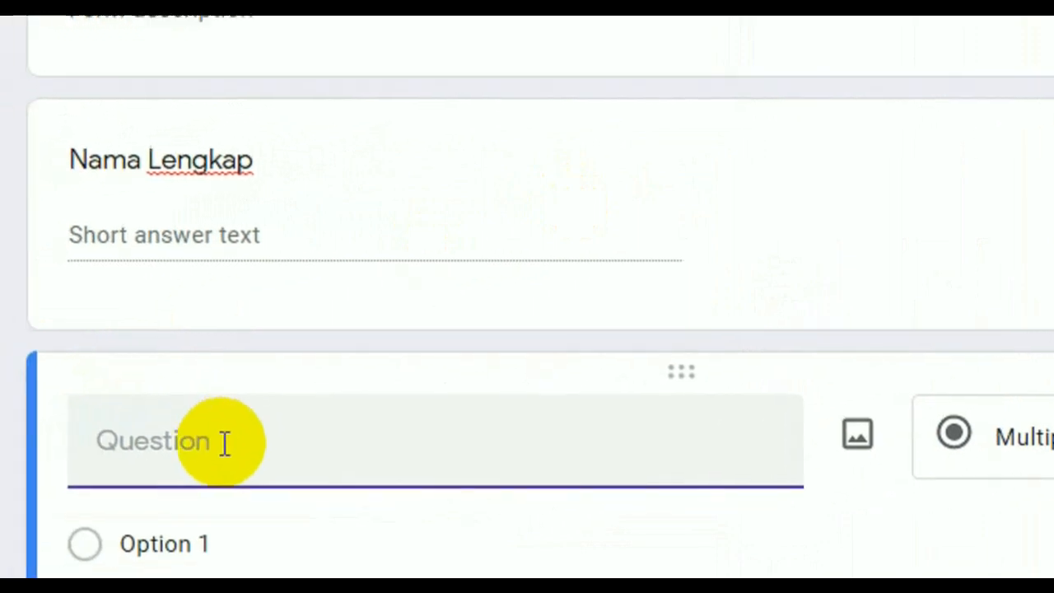
left_click(252, 31)
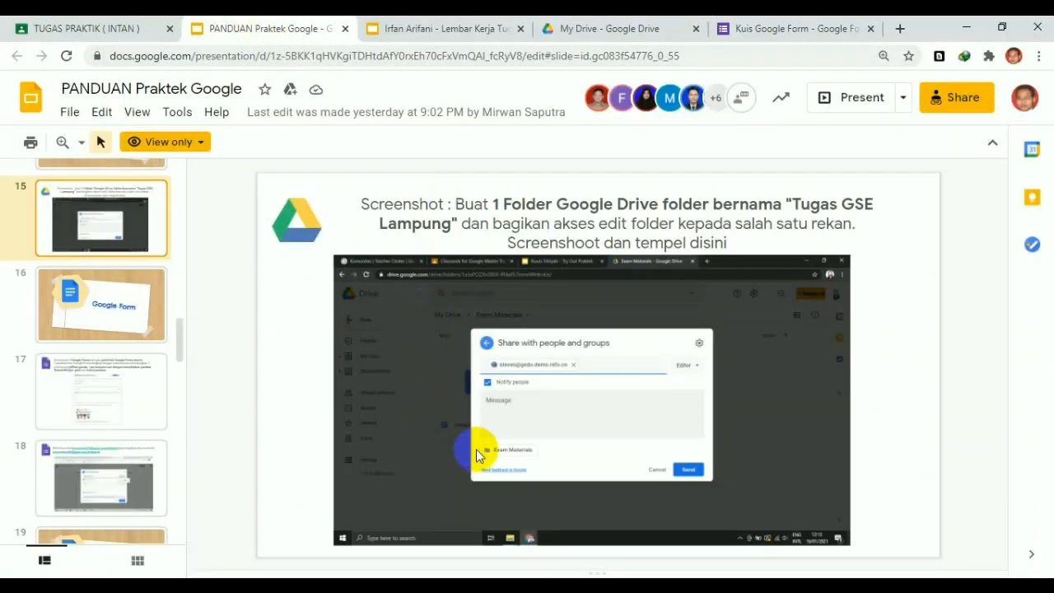
Check guide slides 18 and 17 for the quiz requirements, then return to the form
left_click(102, 496)
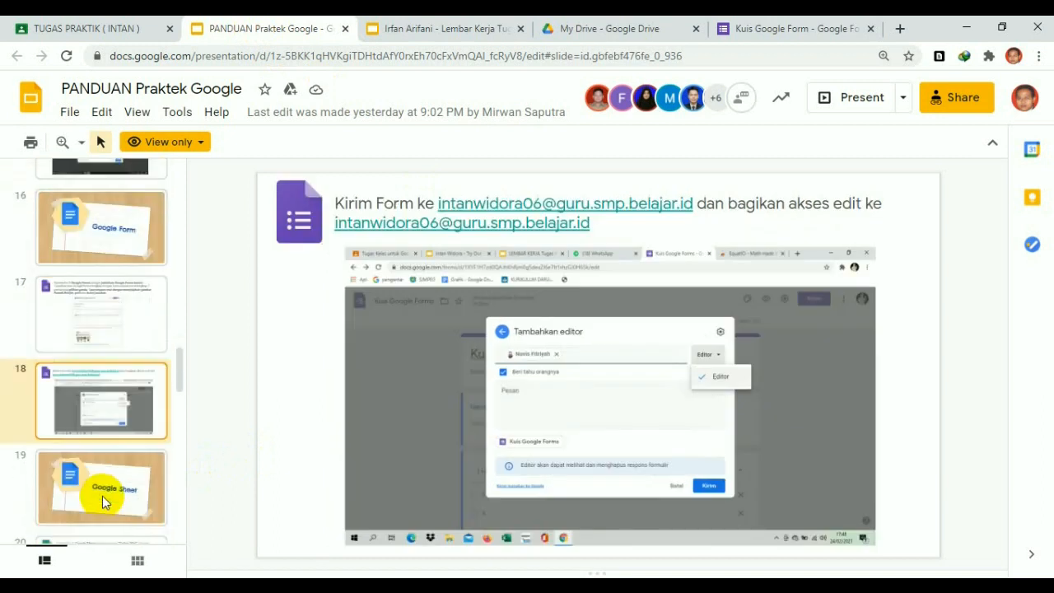
left_click(98, 336)
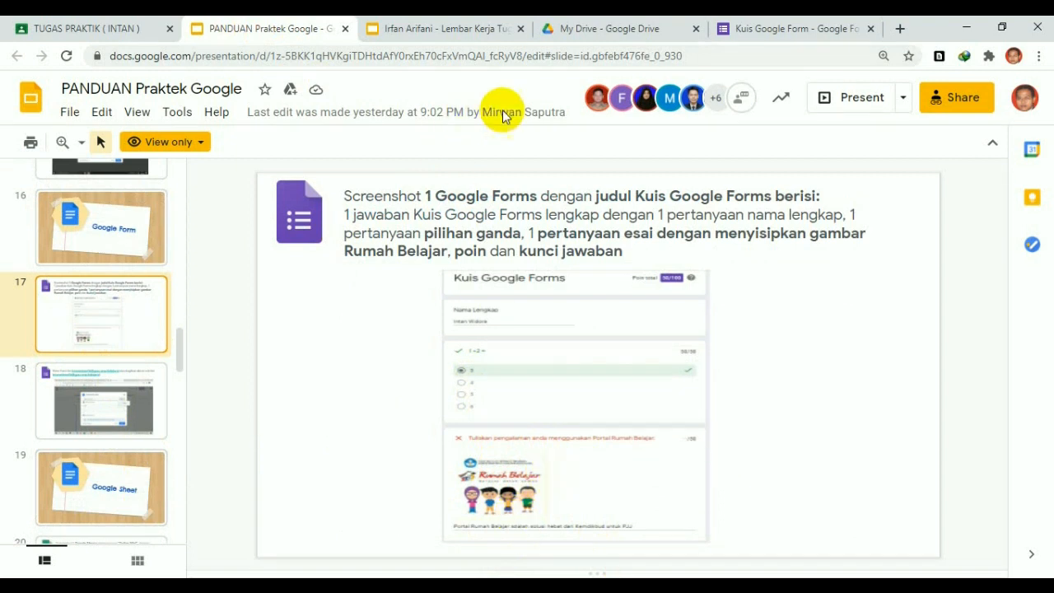
left_click(774, 28)
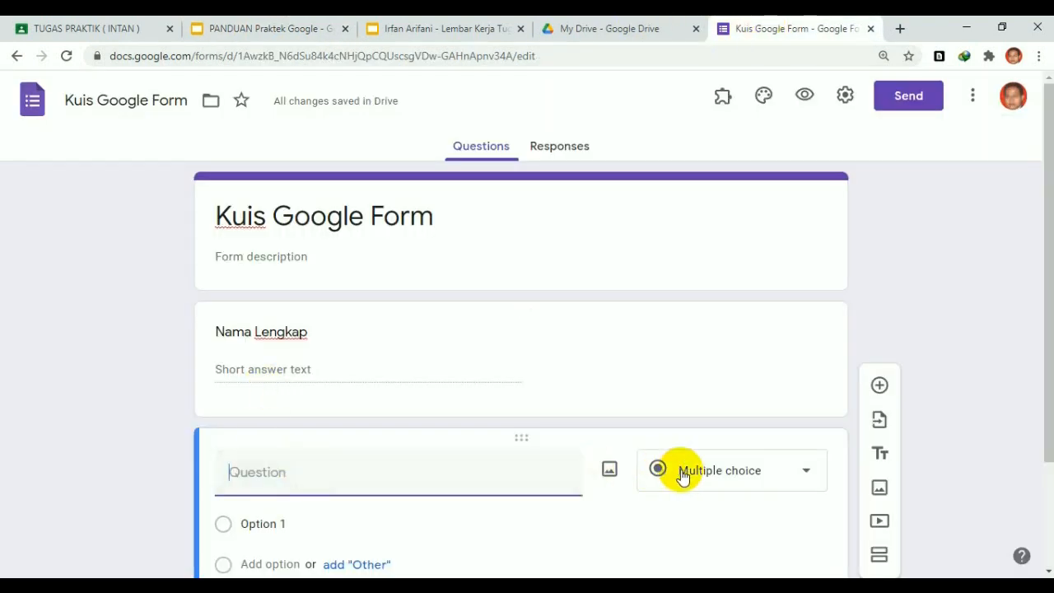
Title the second question '1 + 2 = ...' and select the Option 1 text
scroll(525, 440, "down", 2)
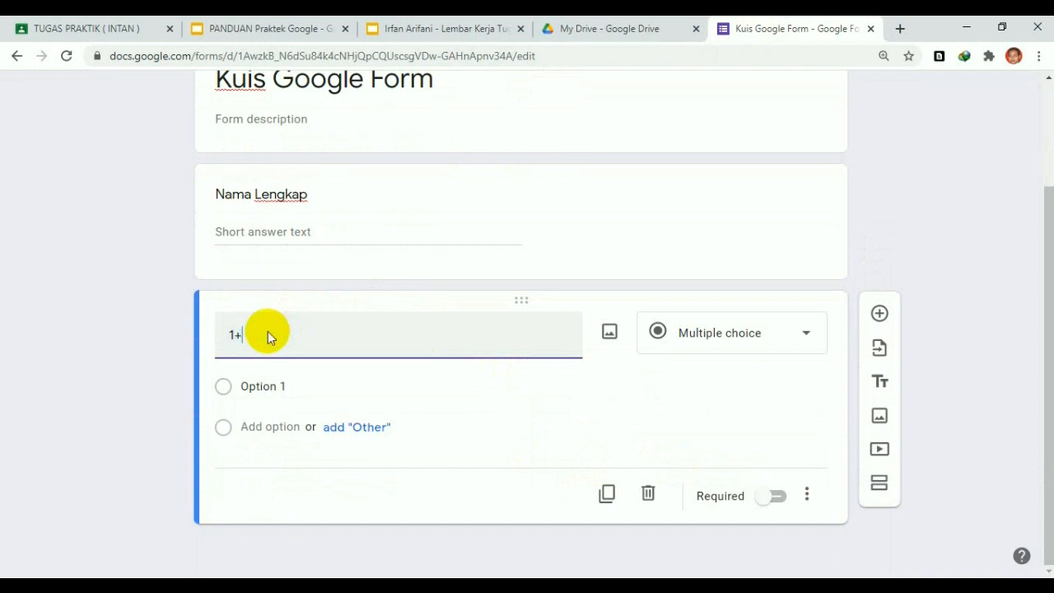
type("2 = ....")
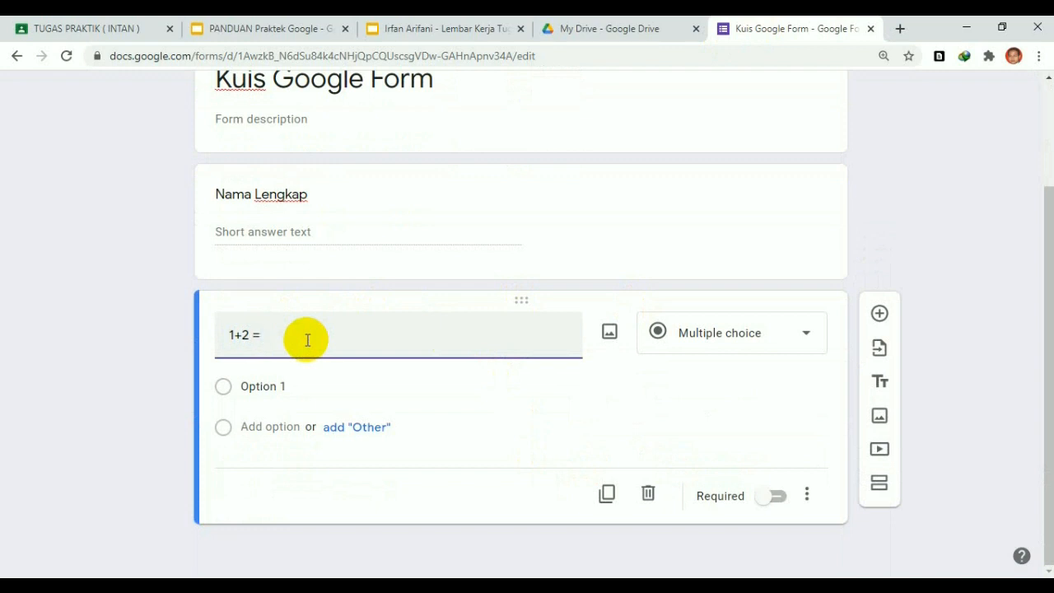
left_click(234, 334)
left_click(290, 337)
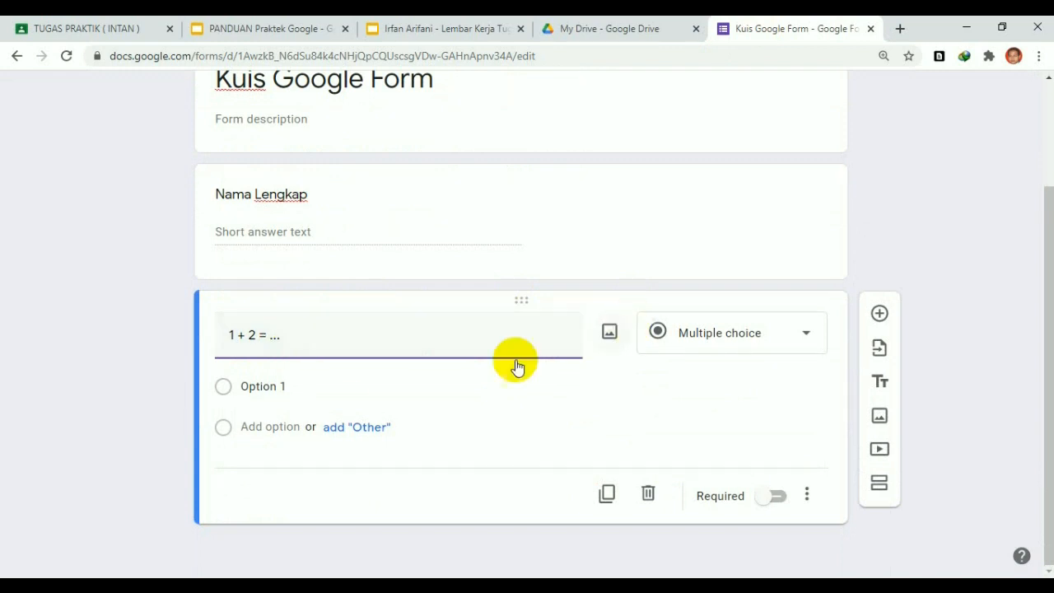
left_click(263, 386)
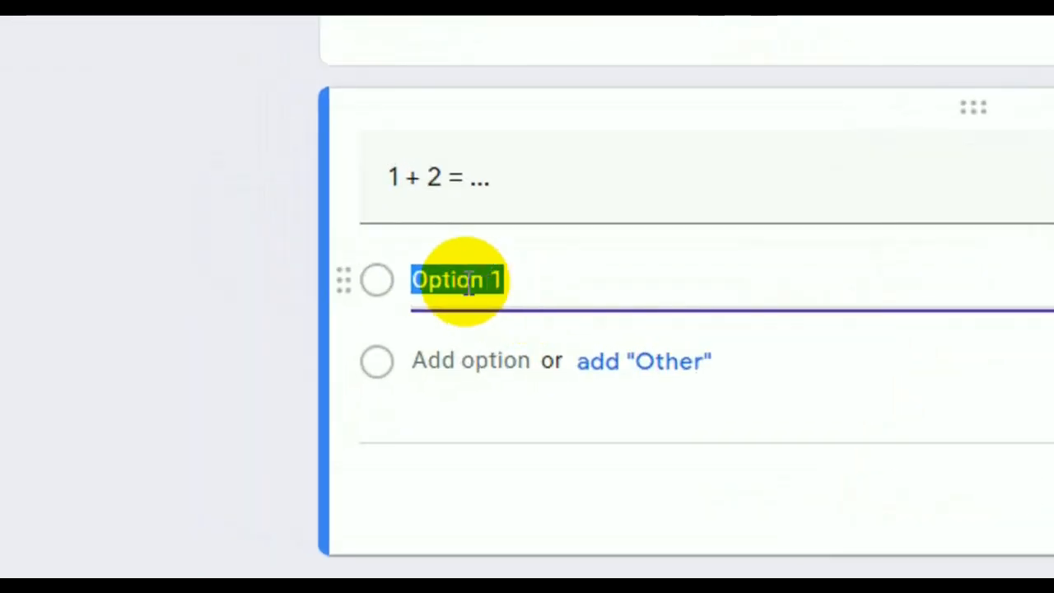
Enter 1 as the first choice, accept suggestions and delete the fifth, leaving 1, 2, 3, 4
type("1")
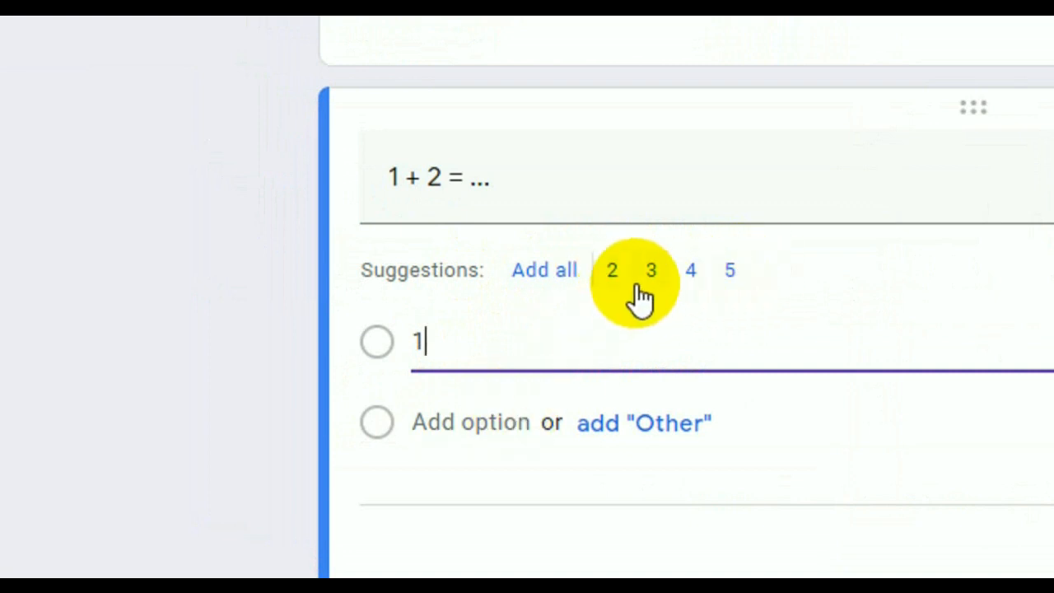
scroll(492, 450, "down", 1)
scroll(497, 443, "down", 1)
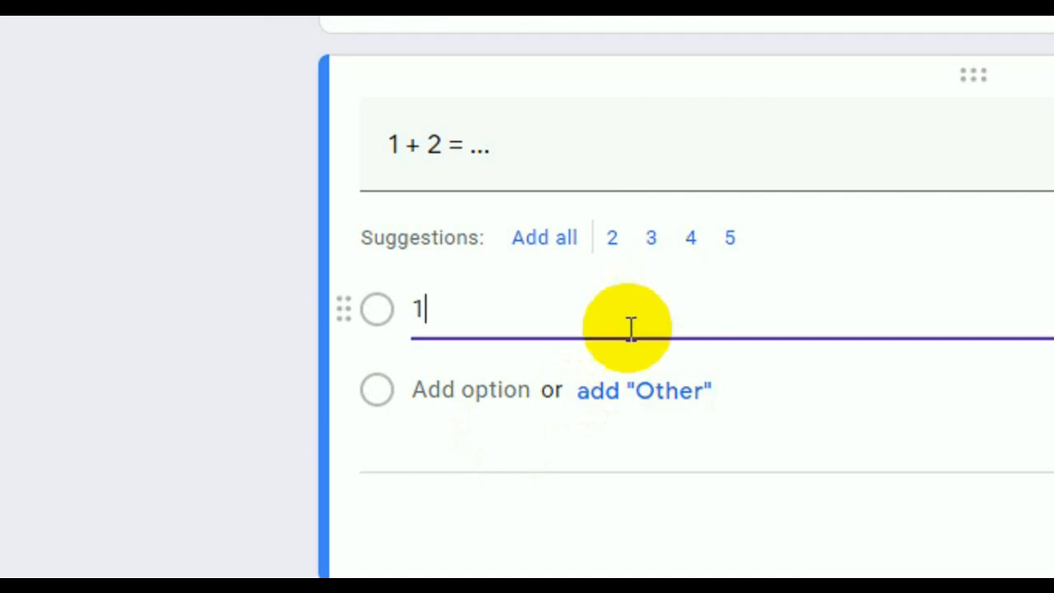
scroll(593, 325, "down", 1)
left_click(545, 223)
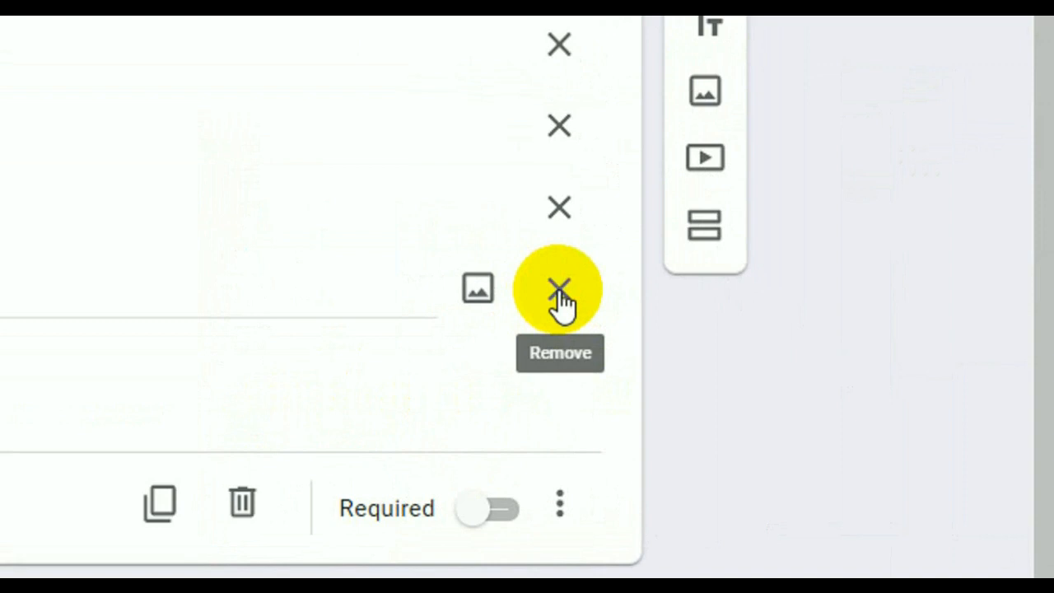
left_click(561, 295)
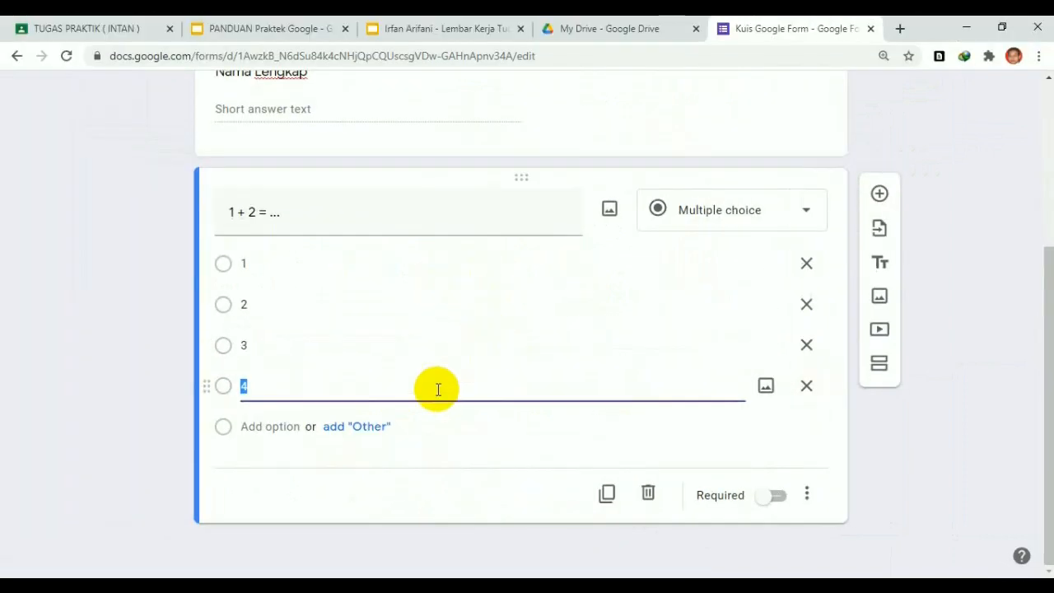
left_click(425, 457)
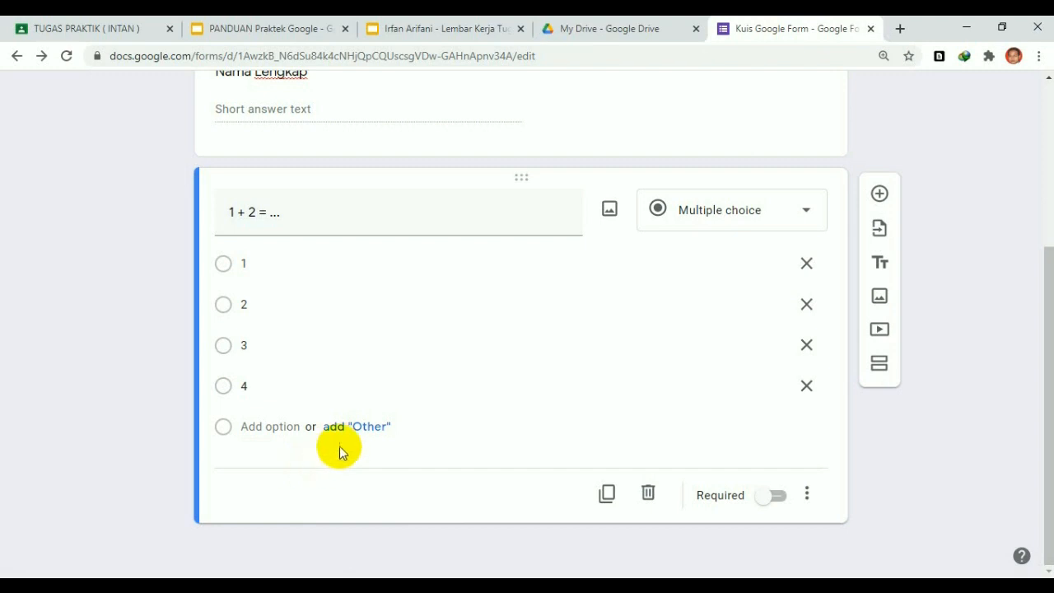
Scroll back up through the form to its header
scroll(419, 380, "up", 3)
scroll(419, 383, "down", 3)
scroll(419, 388, "up", 3)
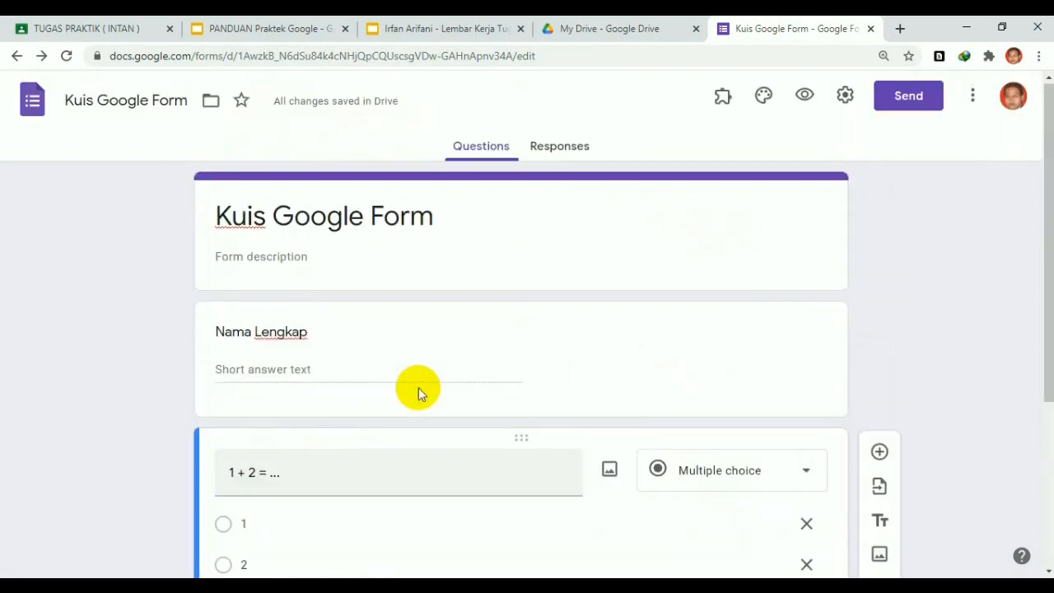
scroll(418, 393, "down", 2)
scroll(418, 387, "up", 1)
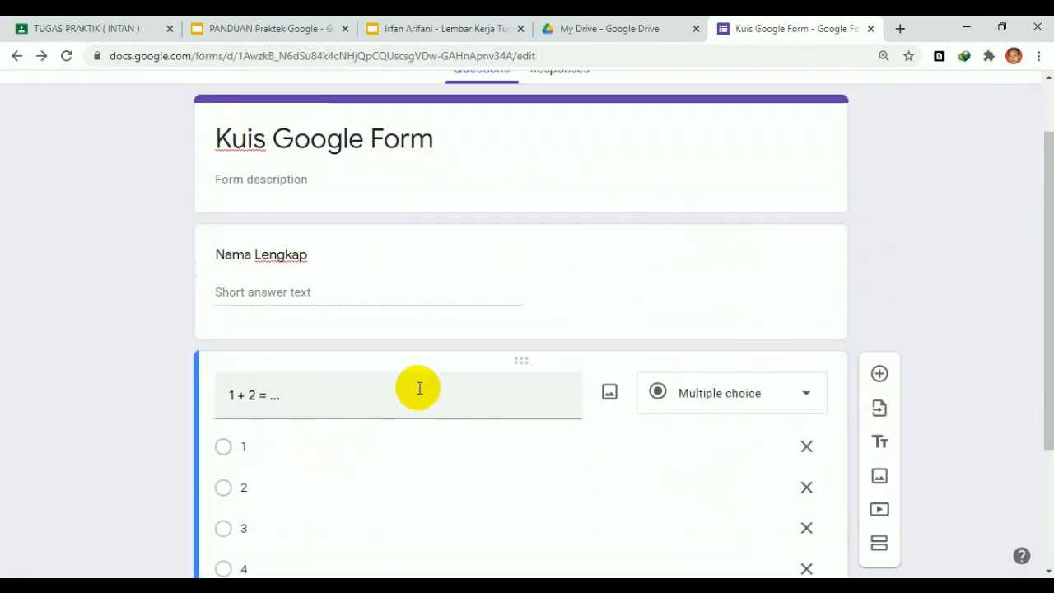
scroll(393, 417, "down", 2)
scroll(547, 321, "up", 2)
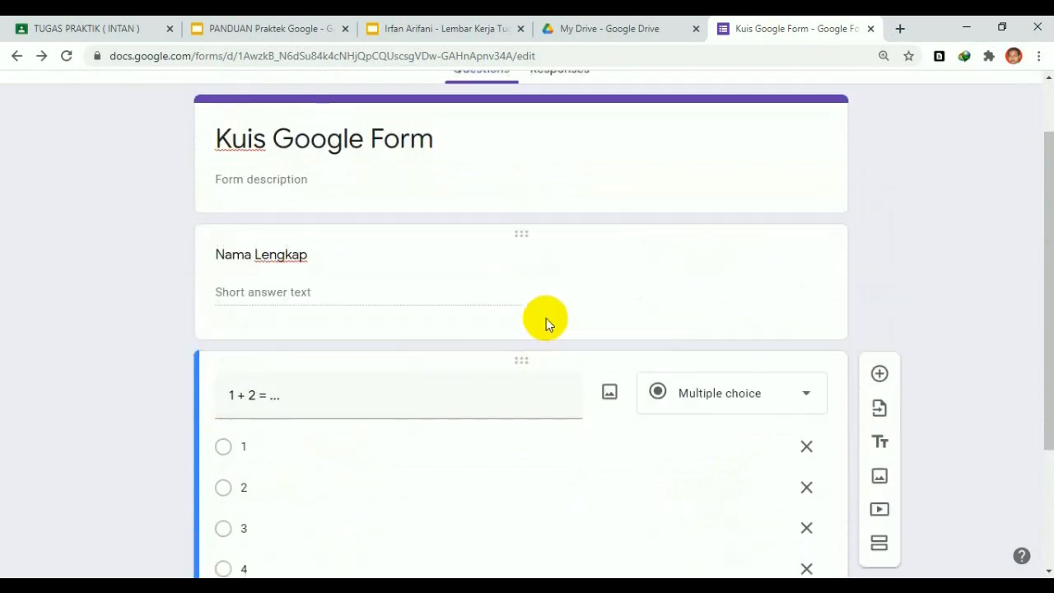
scroll(546, 321, "up", 1)
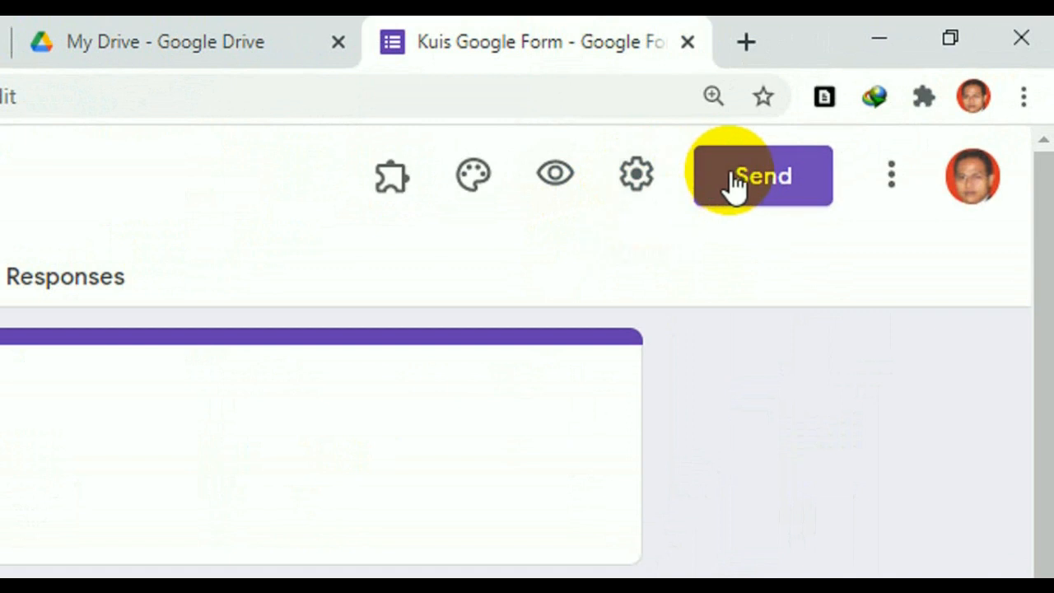
Turn on Make this a quiz in the form's Quizzes settings and save
left_click(636, 177)
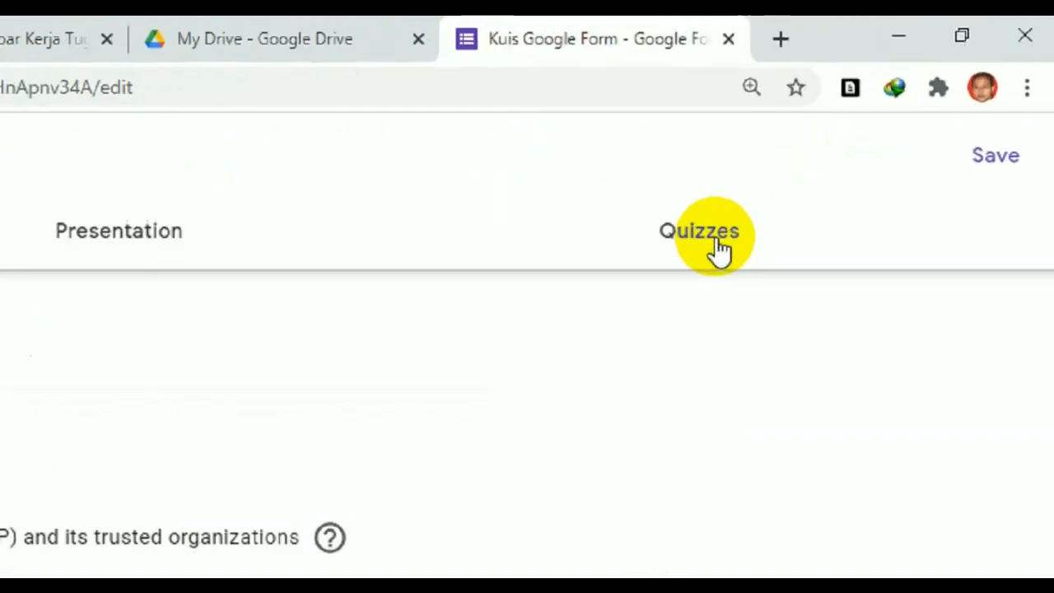
left_click(717, 243)
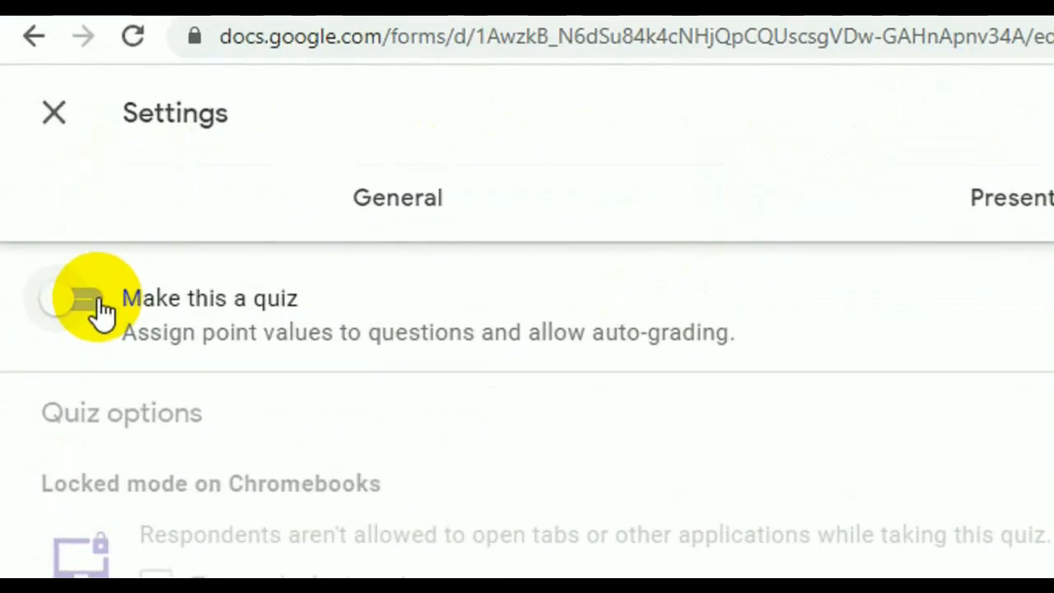
left_click(96, 310)
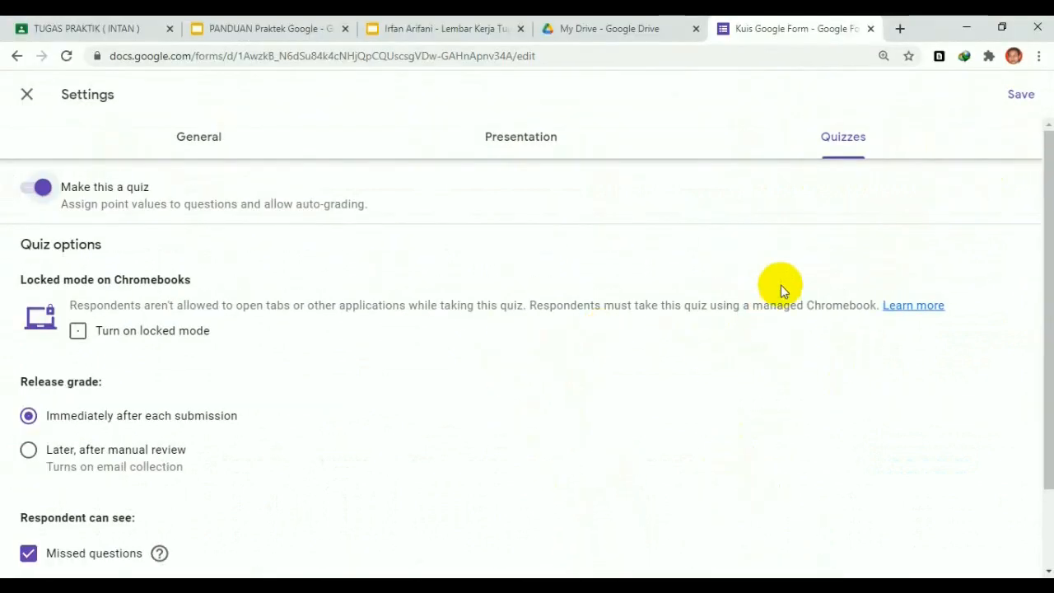
left_click(1022, 95)
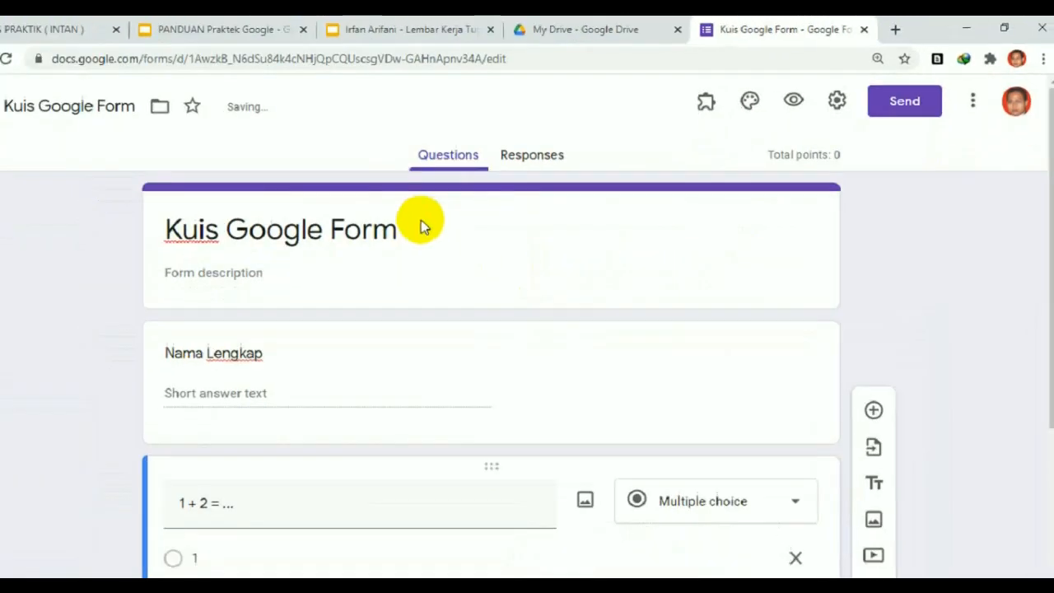
Set the answer key for 1 + 2 = … to option 3, worth 10 points
scroll(452, 320, "down", 3)
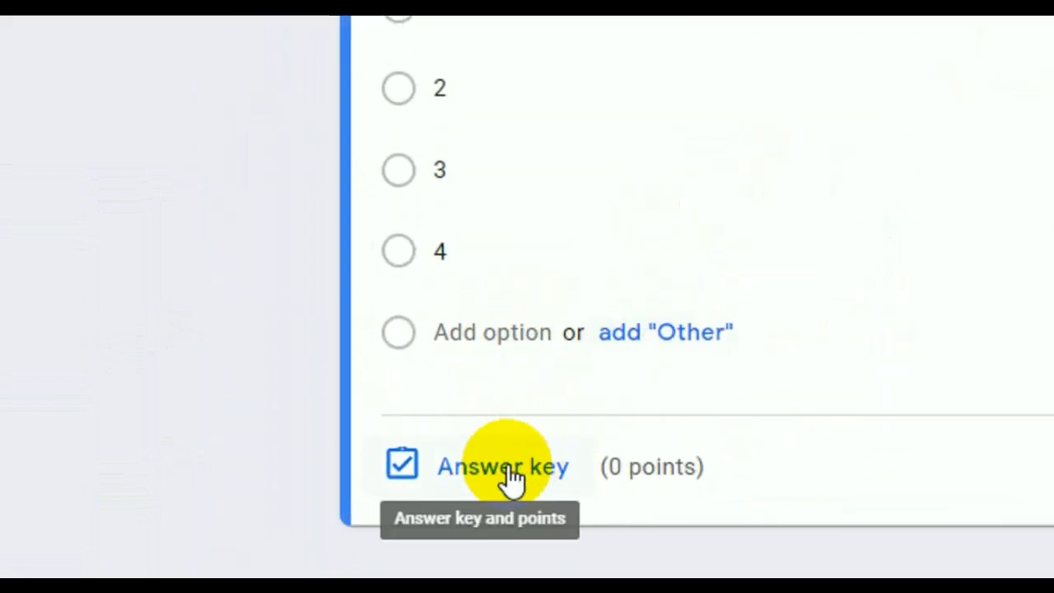
left_click(507, 464)
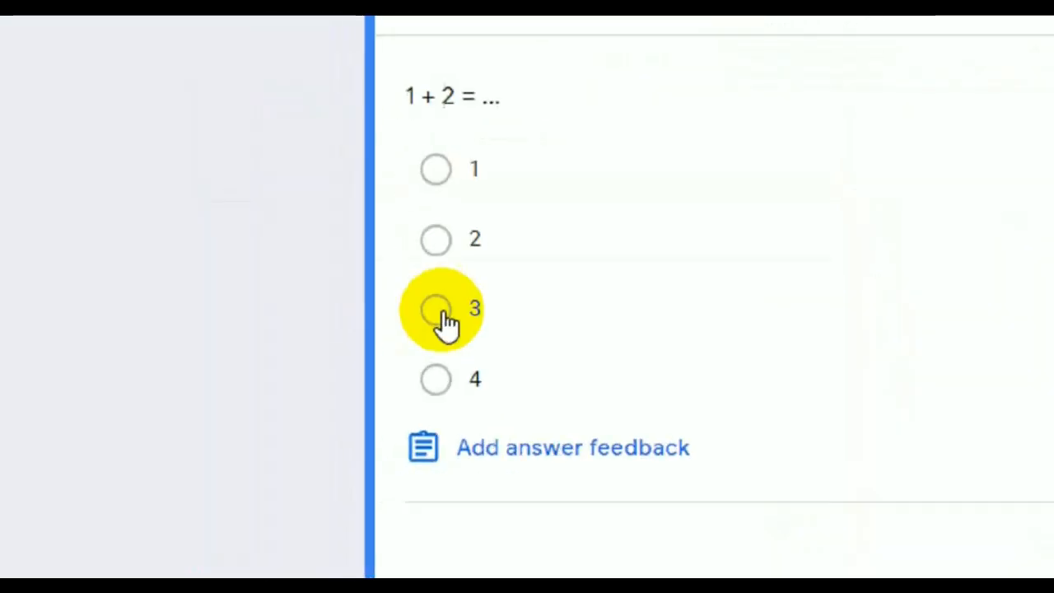
left_click(234, 405)
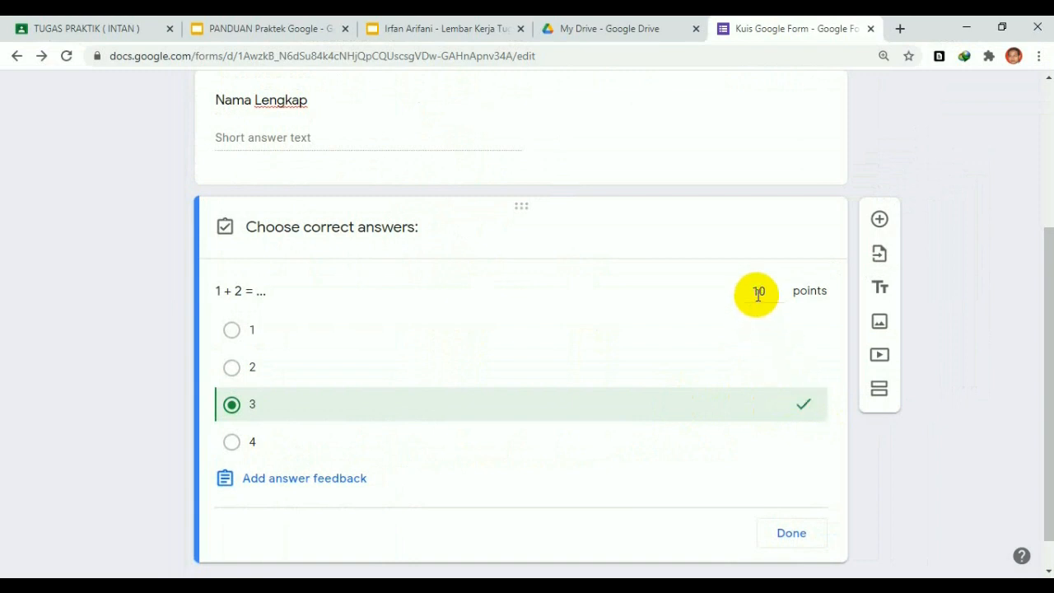
left_click(791, 536)
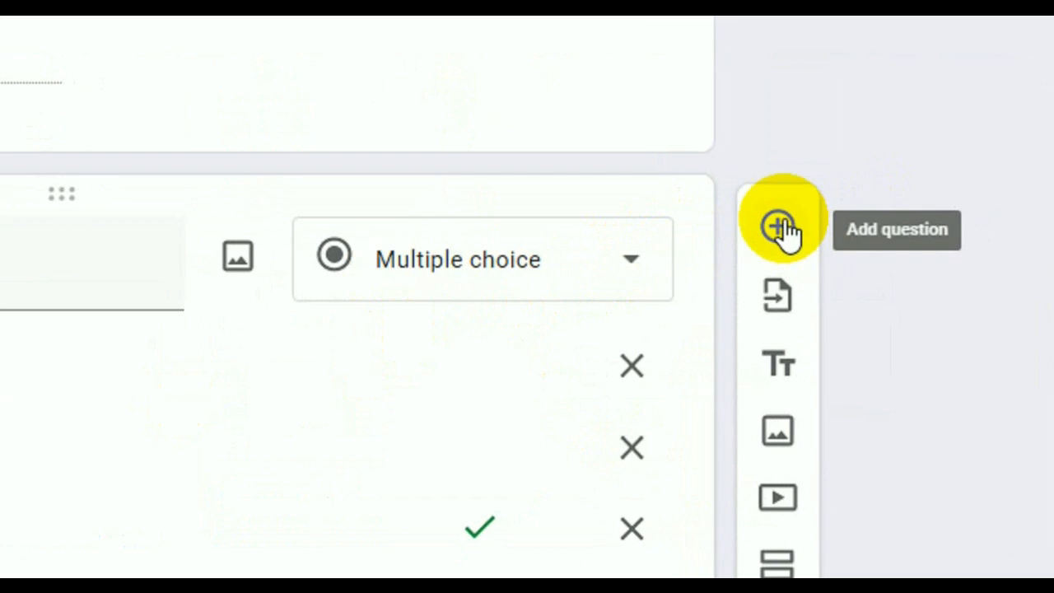
Add a blank third question below the 1 + 2 = … question
left_click(778, 226)
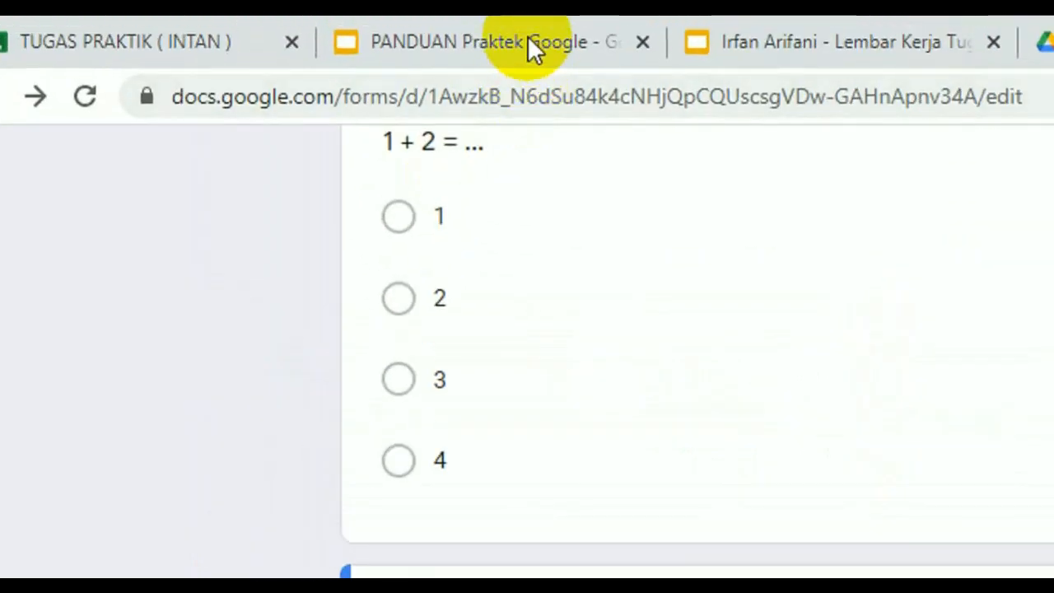
left_click(290, 29)
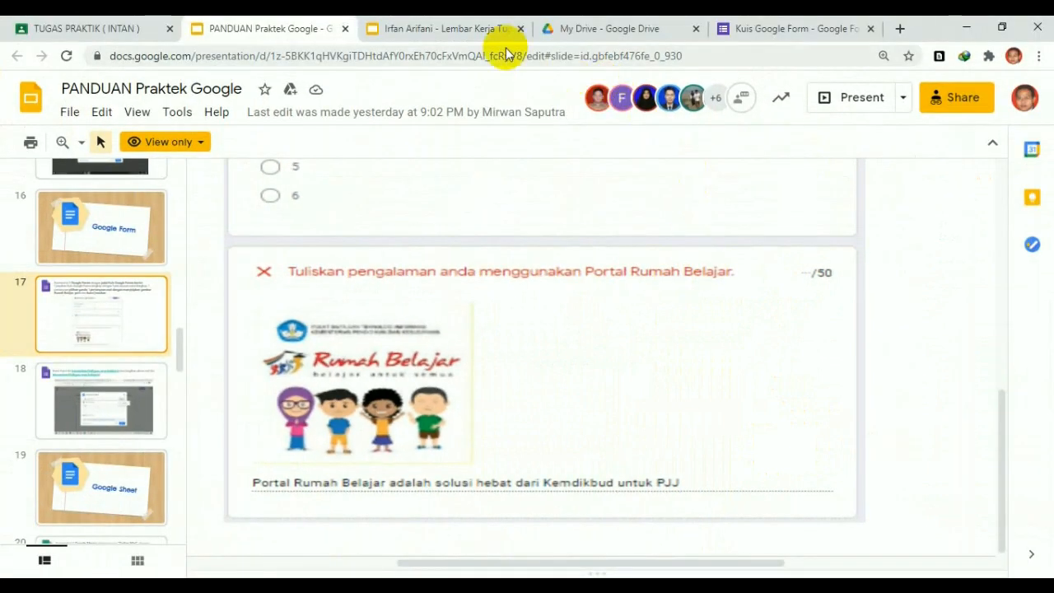
Review the guide's Portal Rumah Belajar essay example and return to the quiz form
left_click(484, 36)
left_click(777, 28)
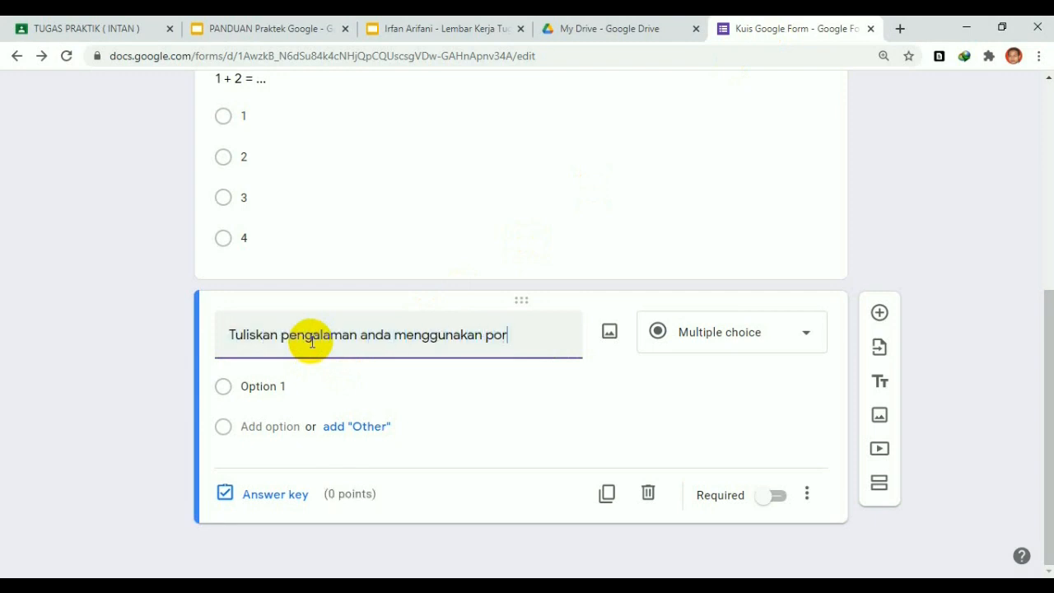
Finish the title 'Tuliskan pengalaman anda menggunakan portal rumah belajar' and make it a Paragraph question
type("mah belajar")
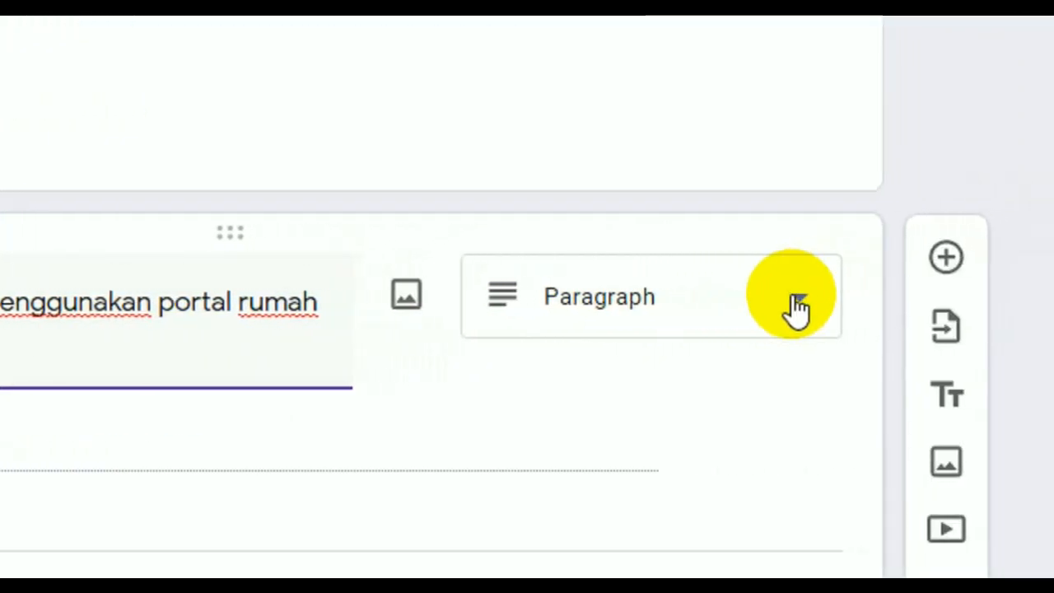
left_click(797, 309)
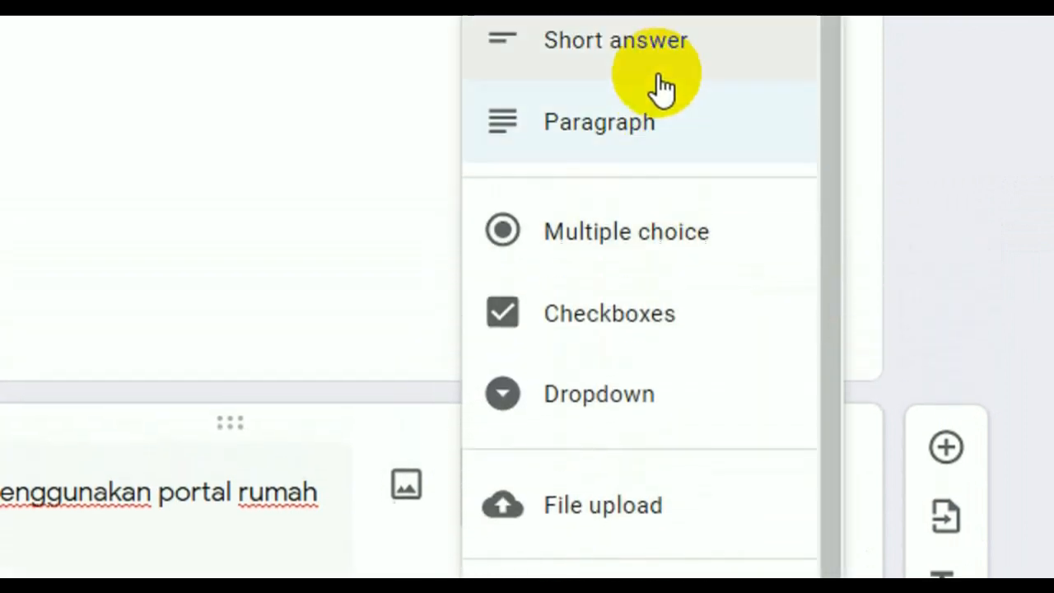
left_click(626, 224)
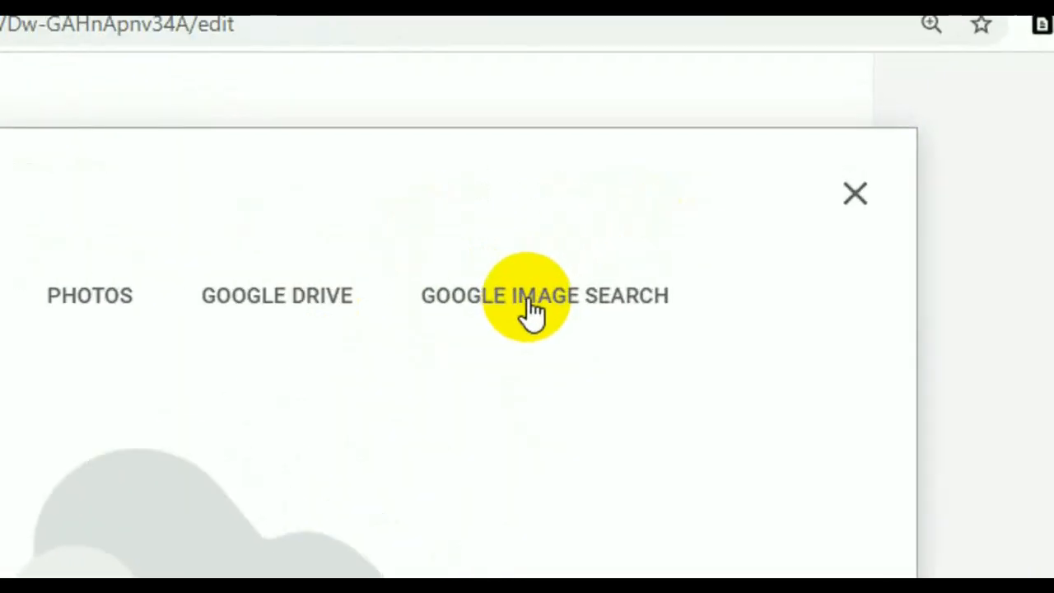
Search the form's Google Image Search for 'rumah belajar' and browse the results
left_click(681, 203)
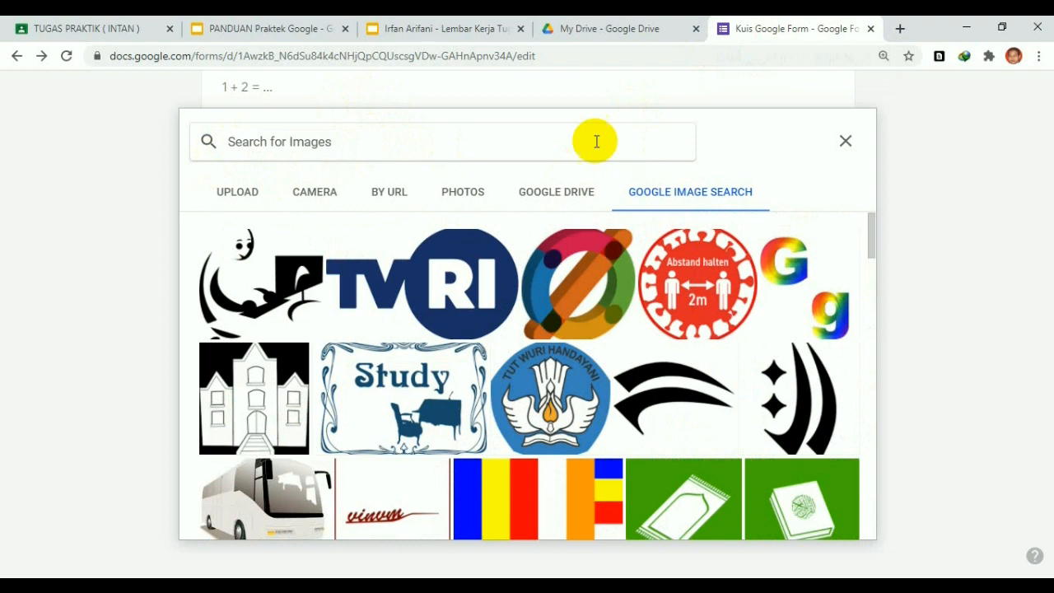
left_click(596, 141)
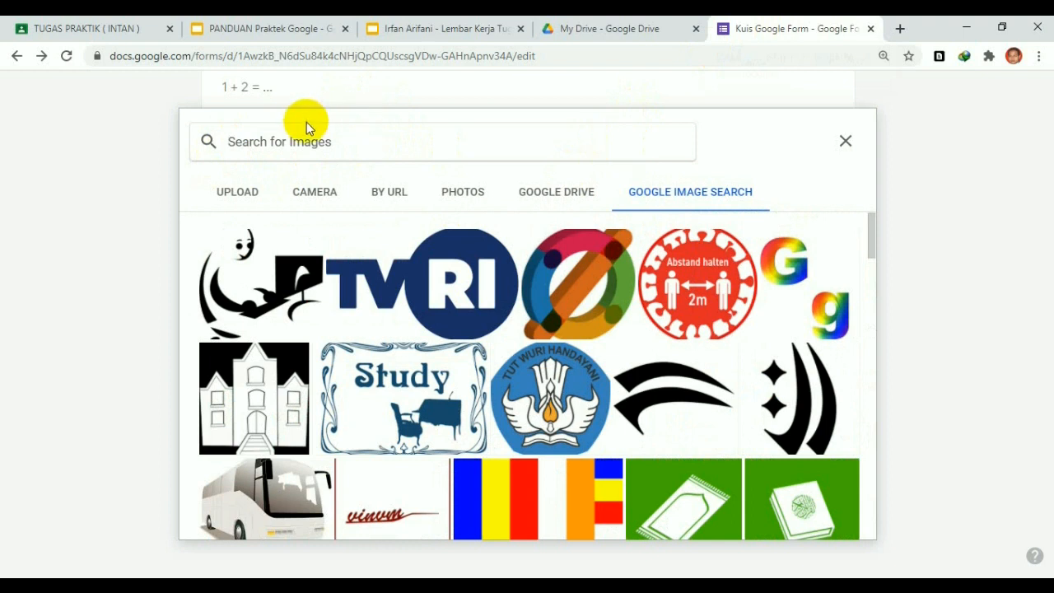
type("rumah belajar")
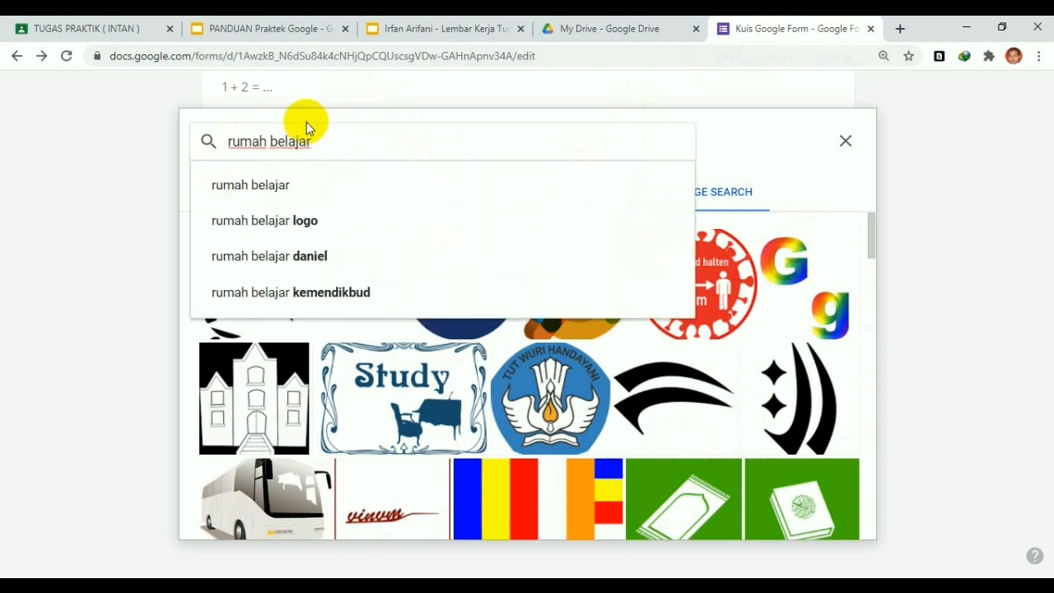
key("Return")
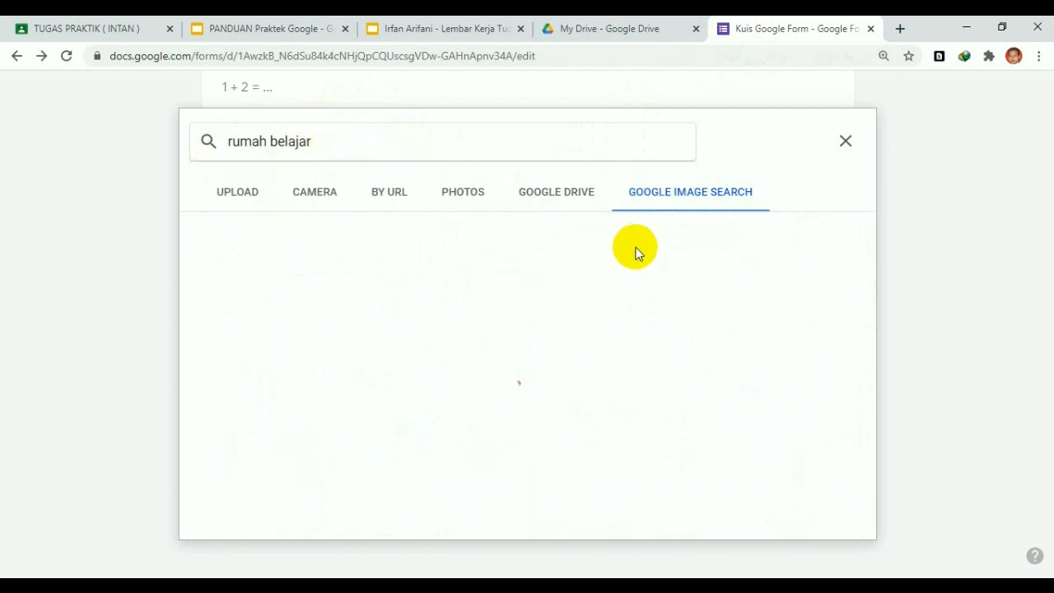
scroll(647, 272, "down", 3)
scroll(653, 289, "down", 10)
scroll(653, 288, "up", 5)
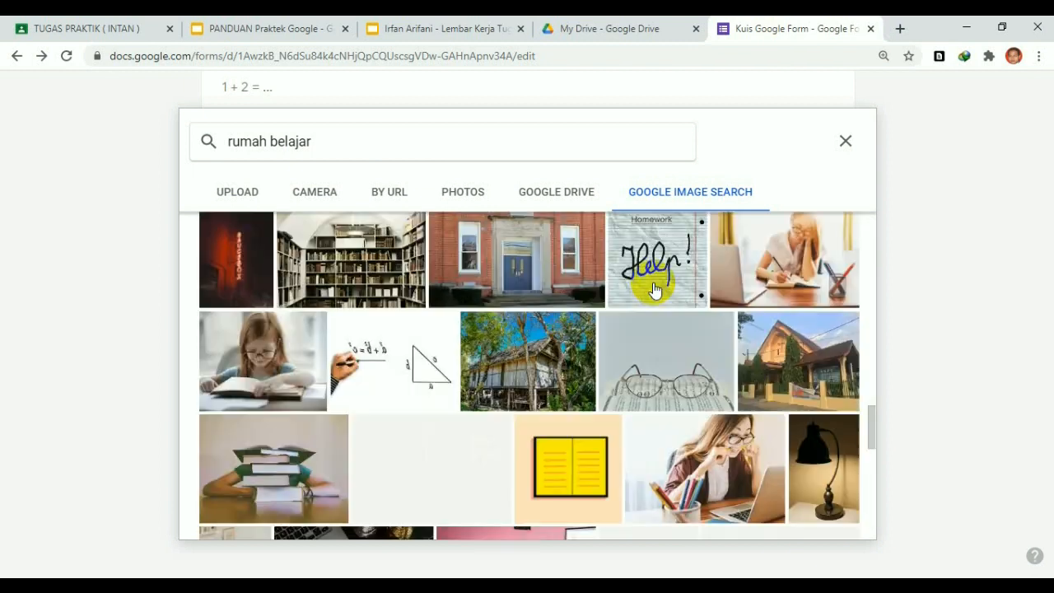
scroll(654, 289, "down", 3)
scroll(653, 289, "up", 3)
scroll(653, 288, "up", 6)
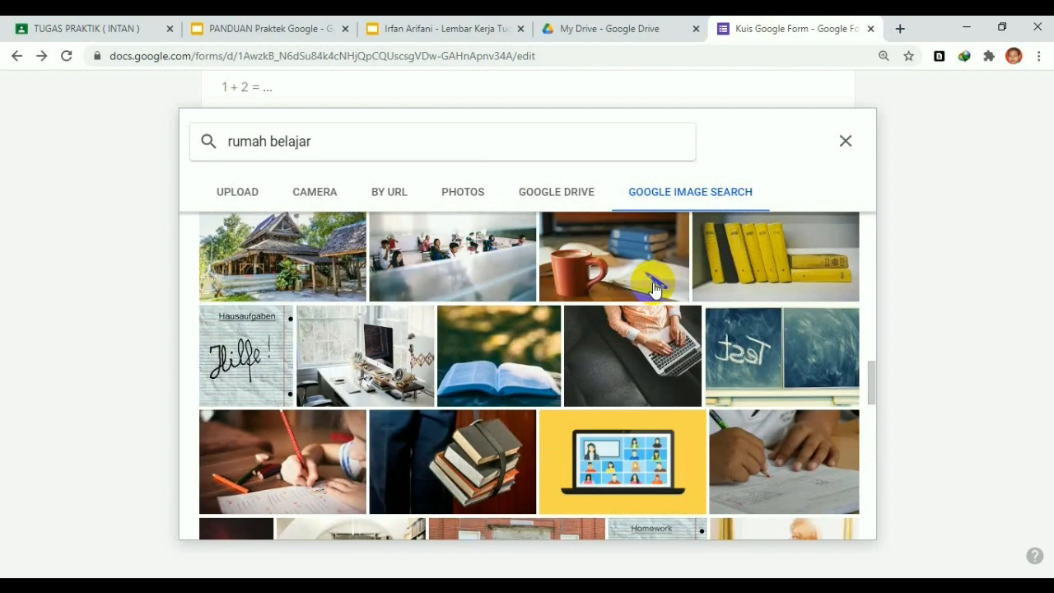
Refine the image search to 'rumah belajar logo', then 'rumah belajar kemdikbud logo'
left_click(349, 145)
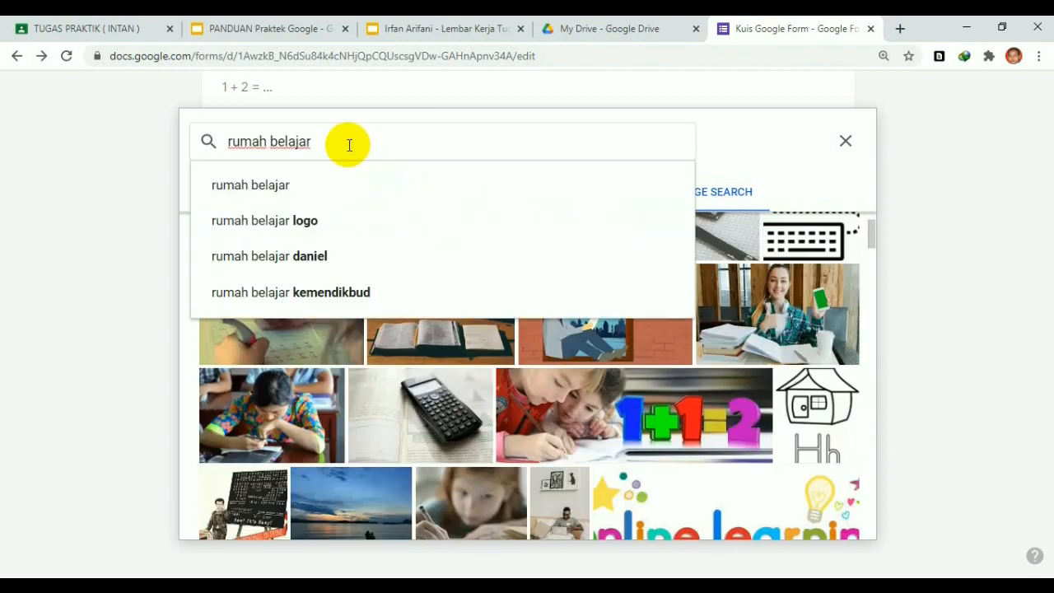
key("Return")
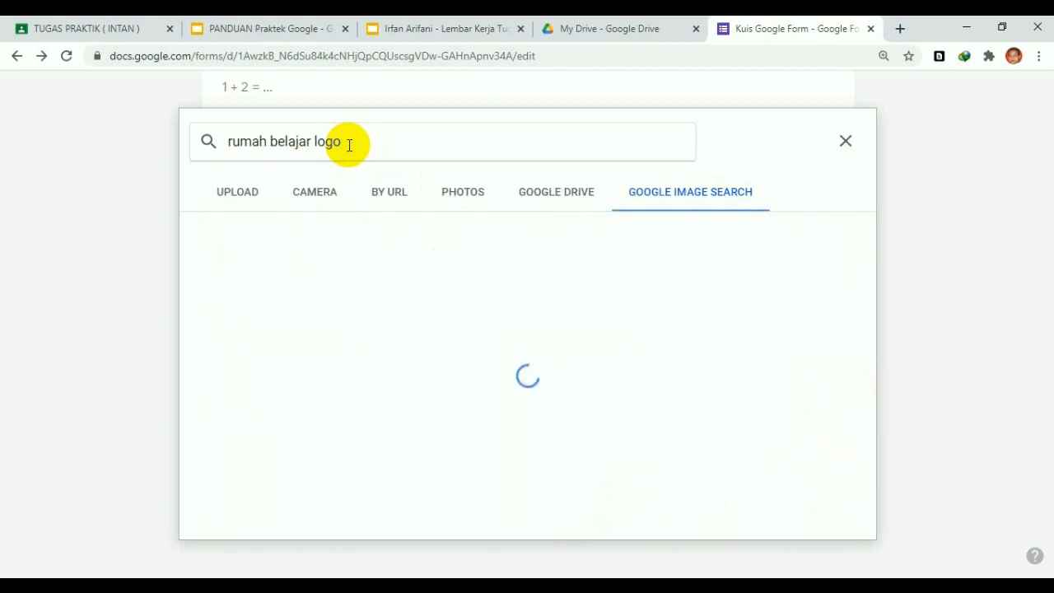
scroll(517, 355, "down", 3)
scroll(517, 355, "down", 2)
scroll(518, 355, "up", 6)
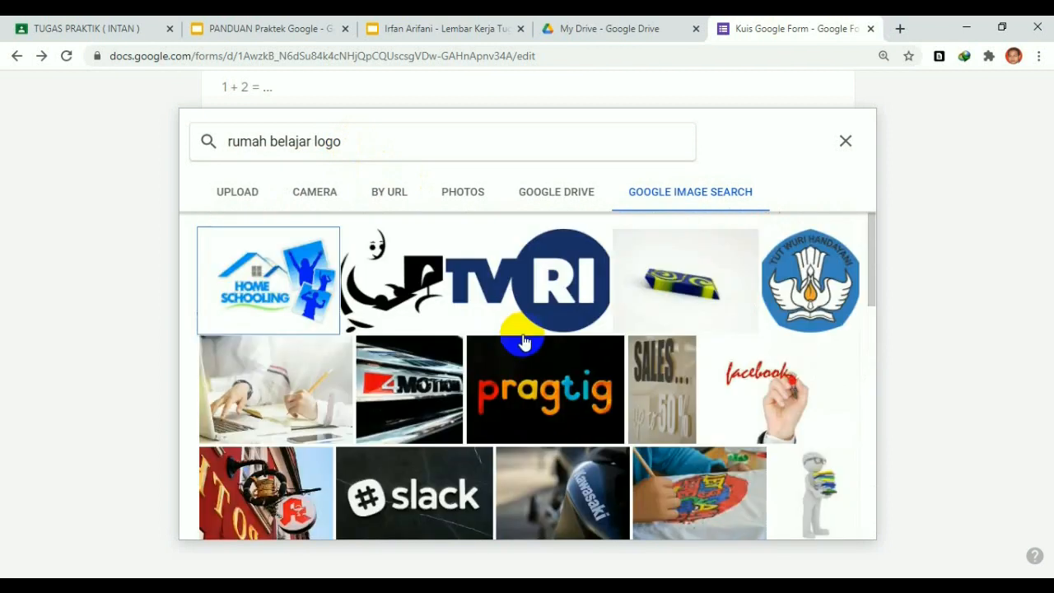
left_click(313, 145)
type("kemdikbud")
key("Return")
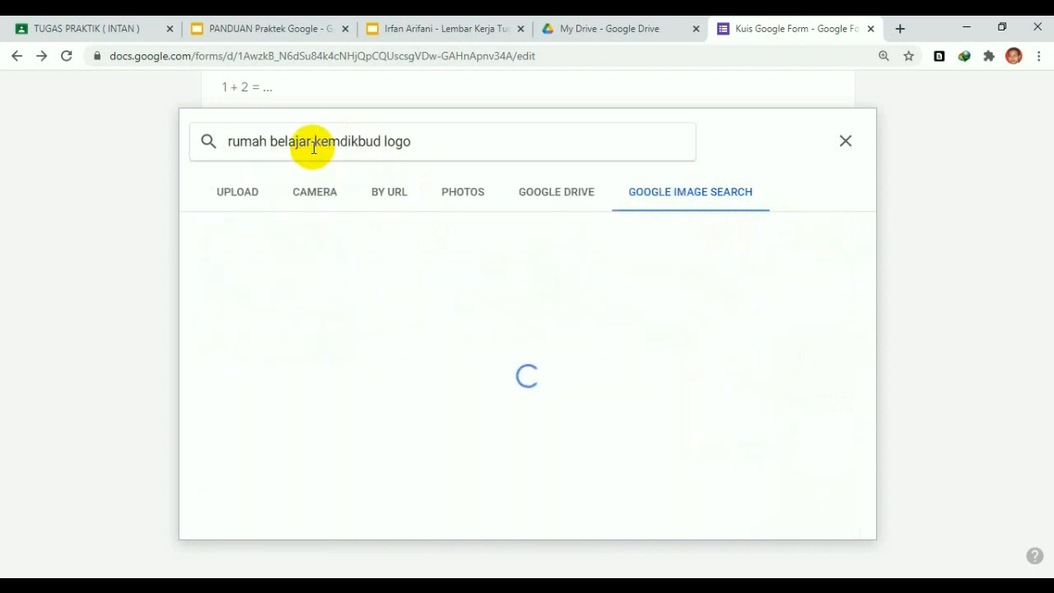
scroll(412, 276, "down", 1)
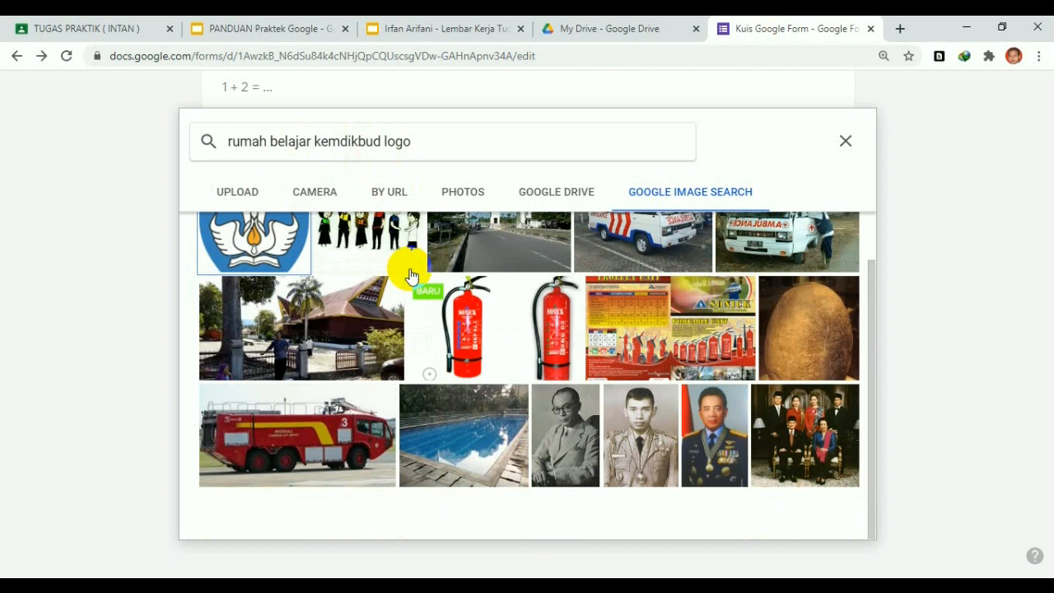
scroll(416, 278, "up", 1)
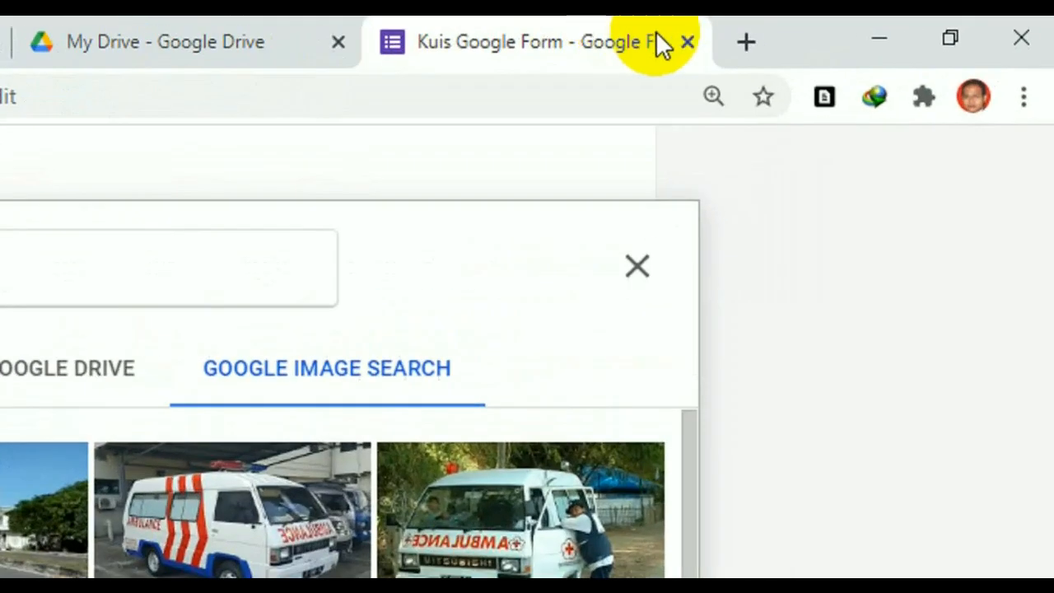
Search Google in a new tab for 'logo rumah belajar' and view the image results
left_click(745, 41)
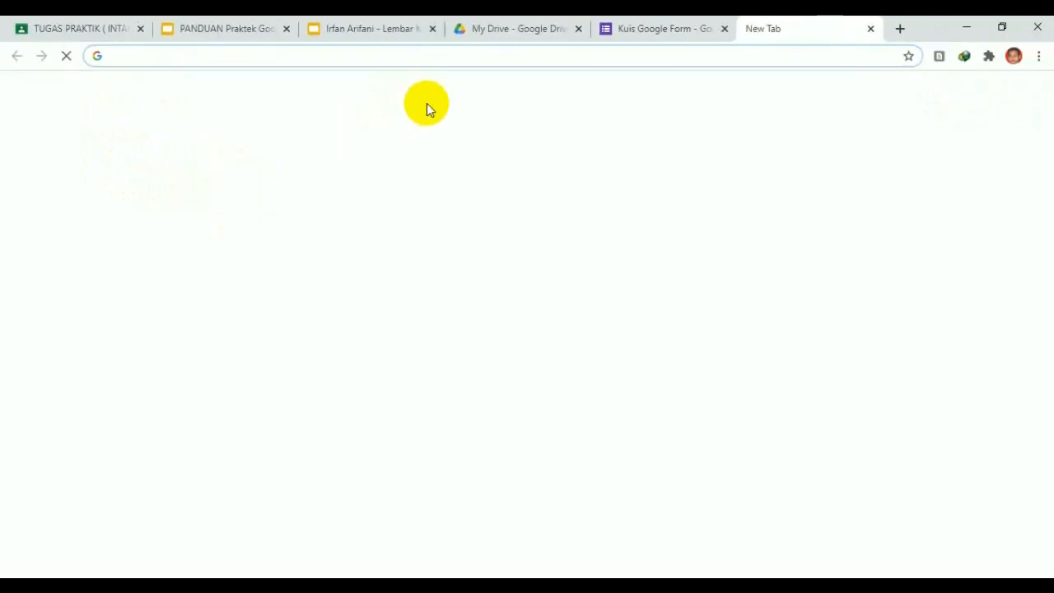
left_click(430, 310)
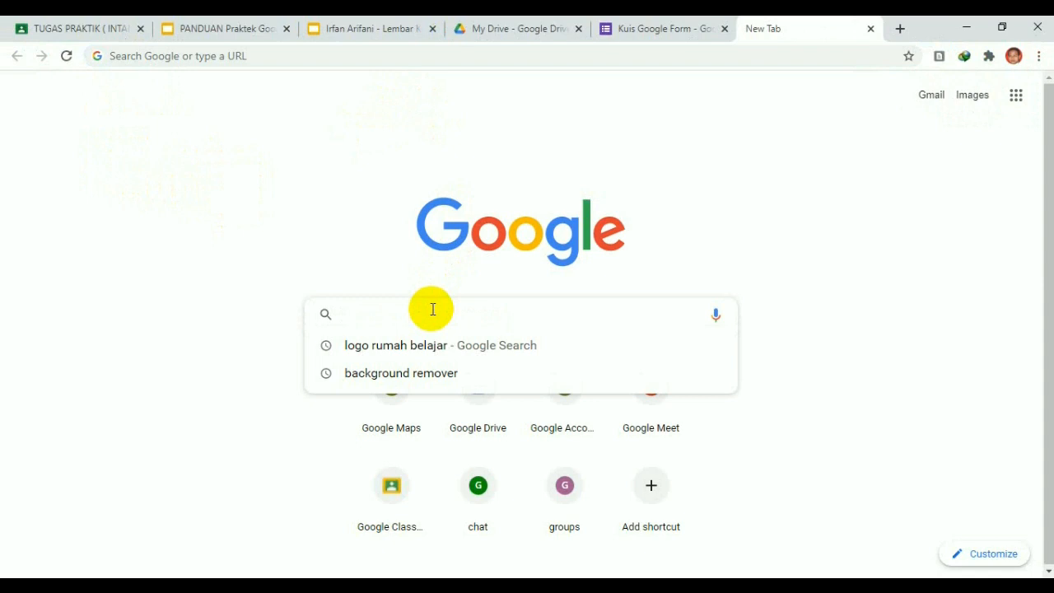
left_click(403, 348)
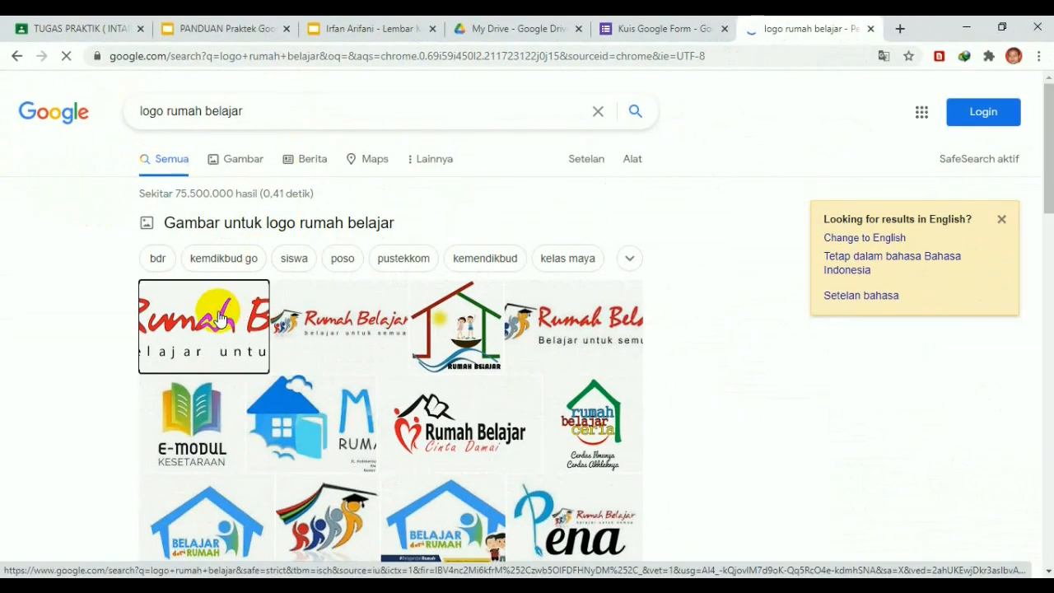
left_click(217, 319)
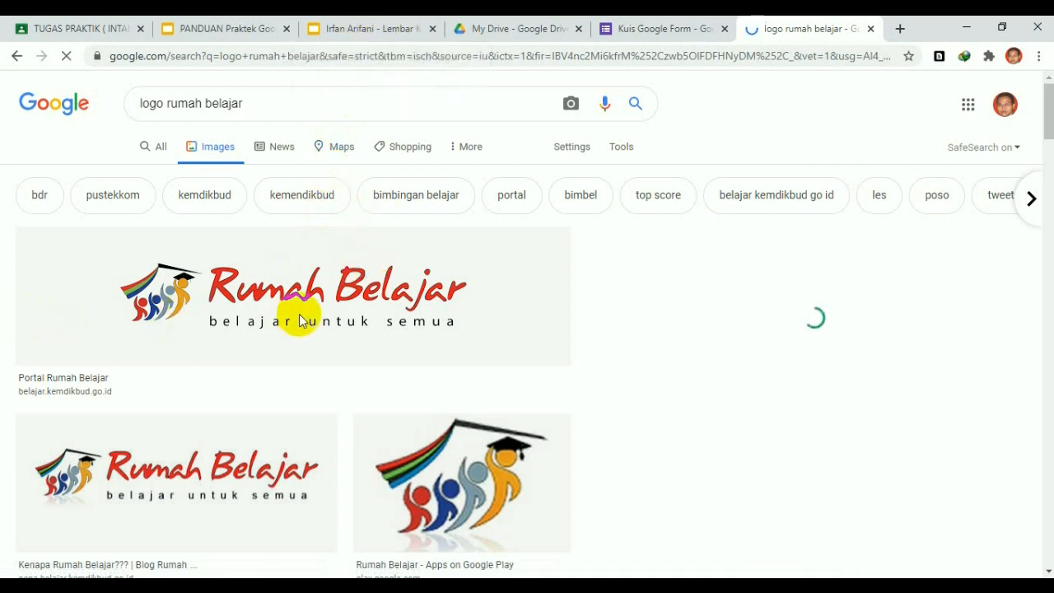
Compare with the guide slide's example, then preview the Rumah Belajar Kemdikbud picture full-size
left_click(235, 29)
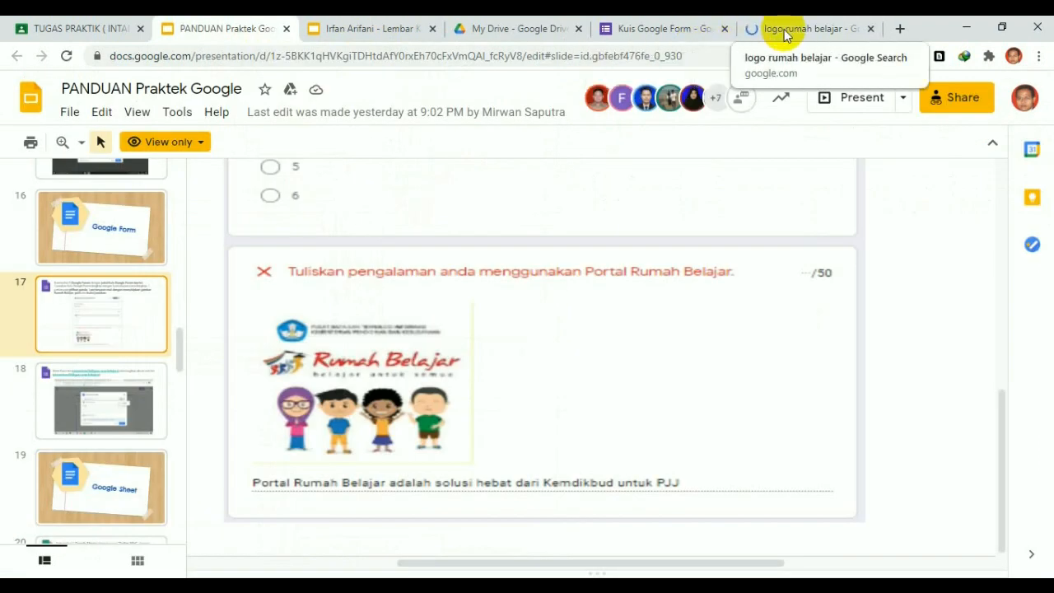
left_click(390, 27)
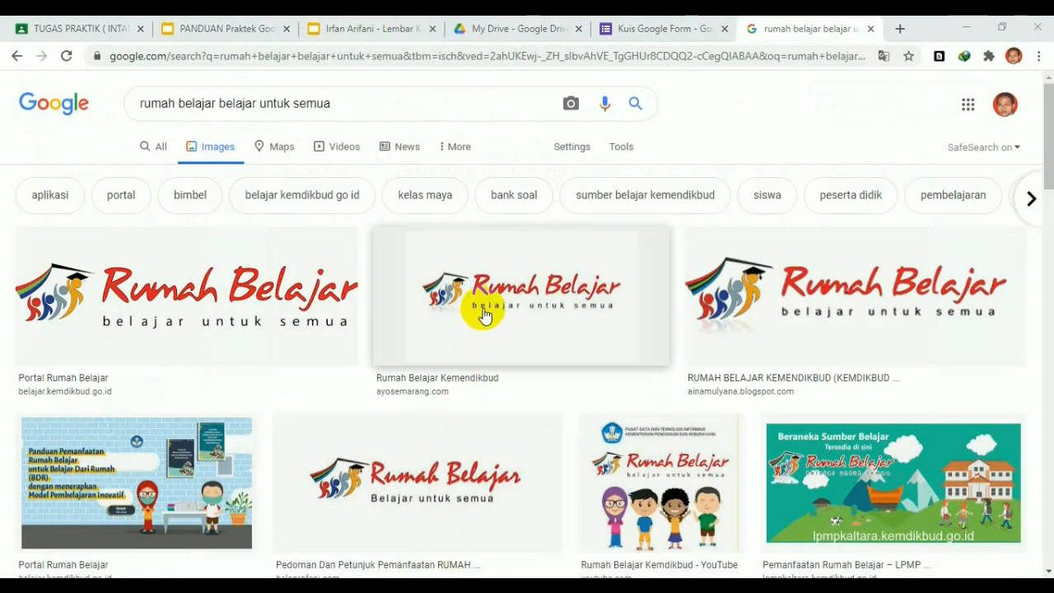
scroll(485, 316, "down", 1)
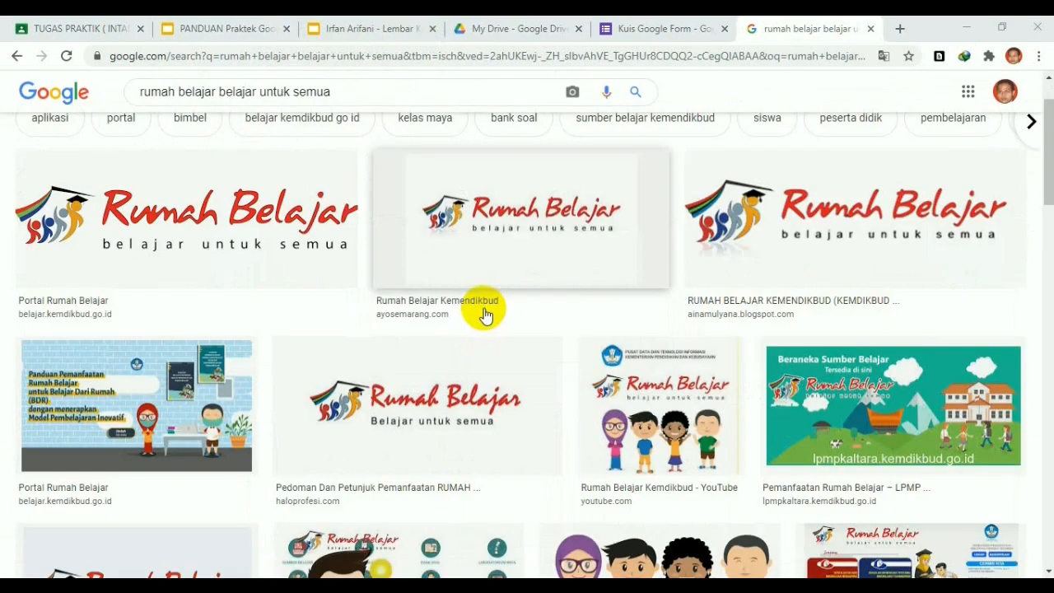
scroll(478, 268, "down", 1)
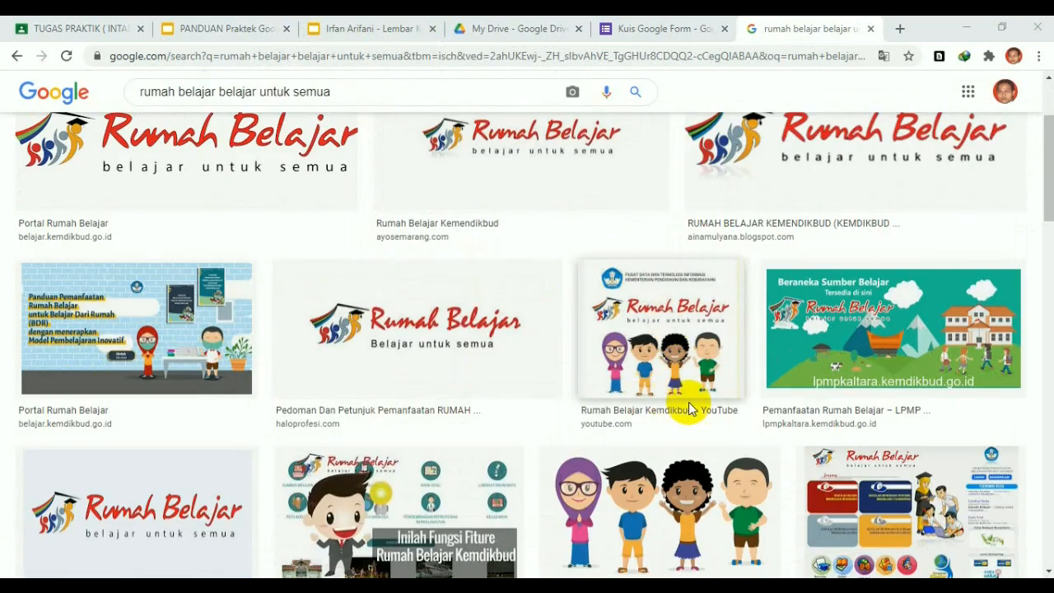
scroll(655, 329, "down", 2)
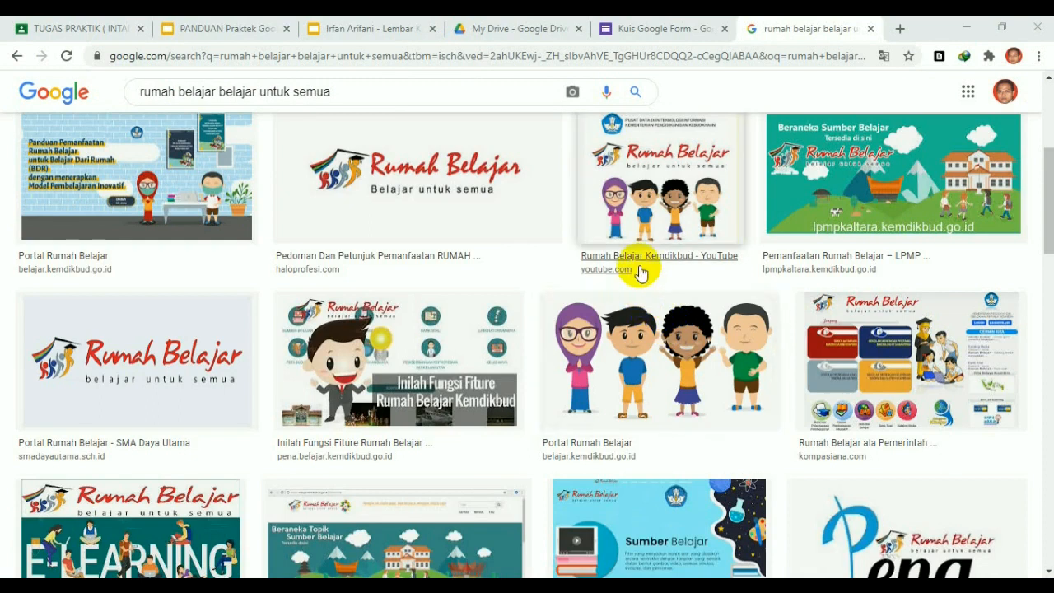
scroll(639, 264, "up", 4)
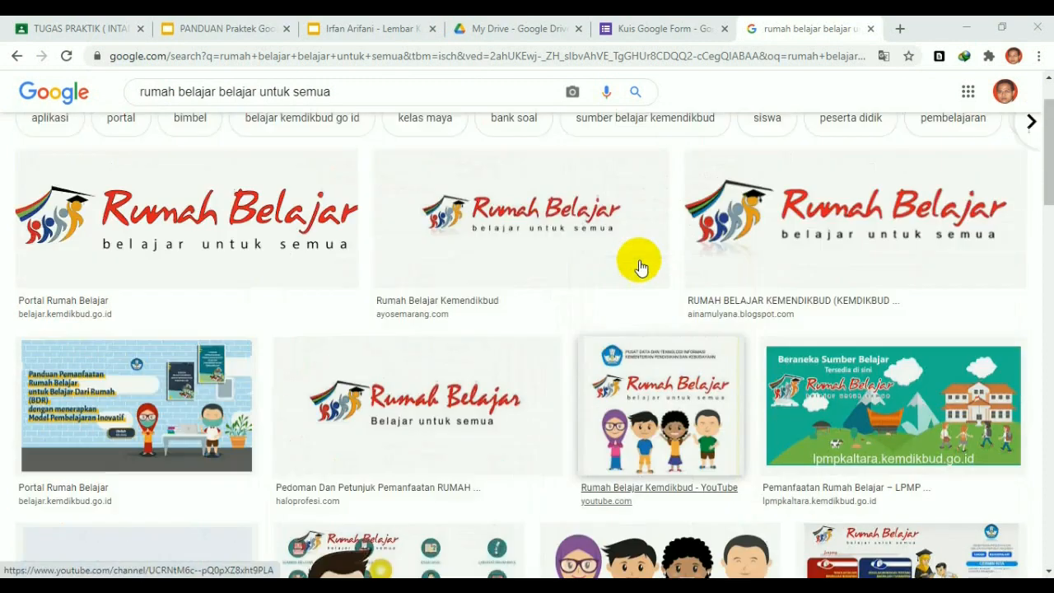
scroll(650, 326, "down", 1)
scroll(650, 326, "down", 4)
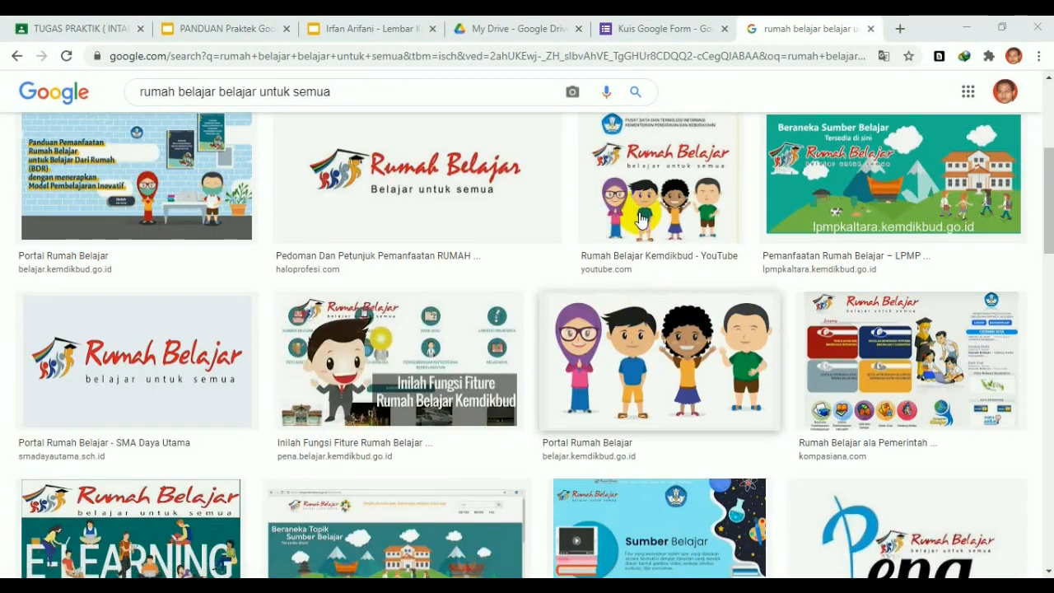
left_click(643, 170)
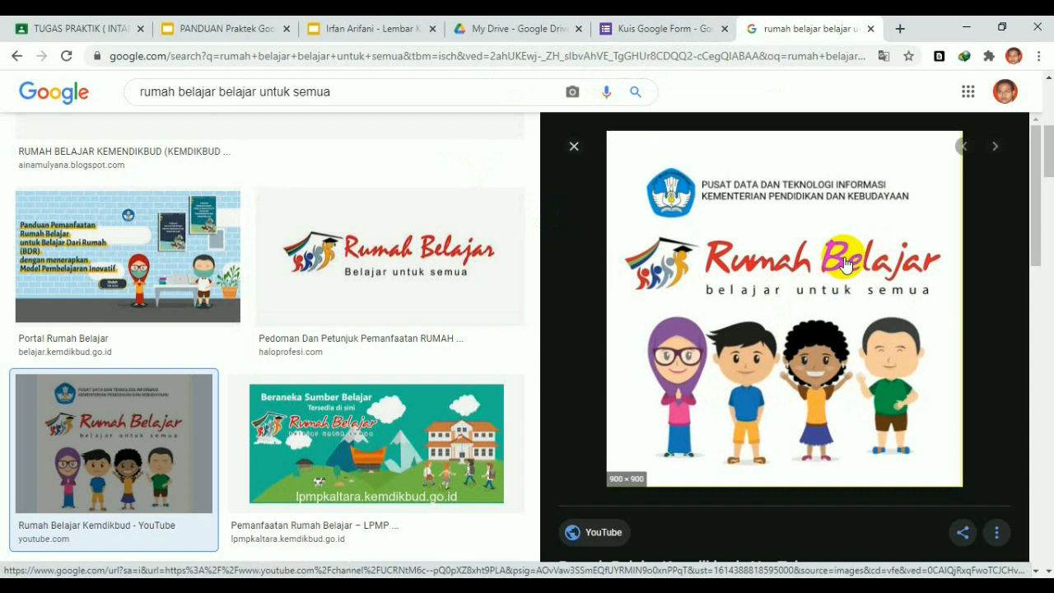
Back in the quiz, close and reopen Insert image for the essay question
left_click(702, 28)
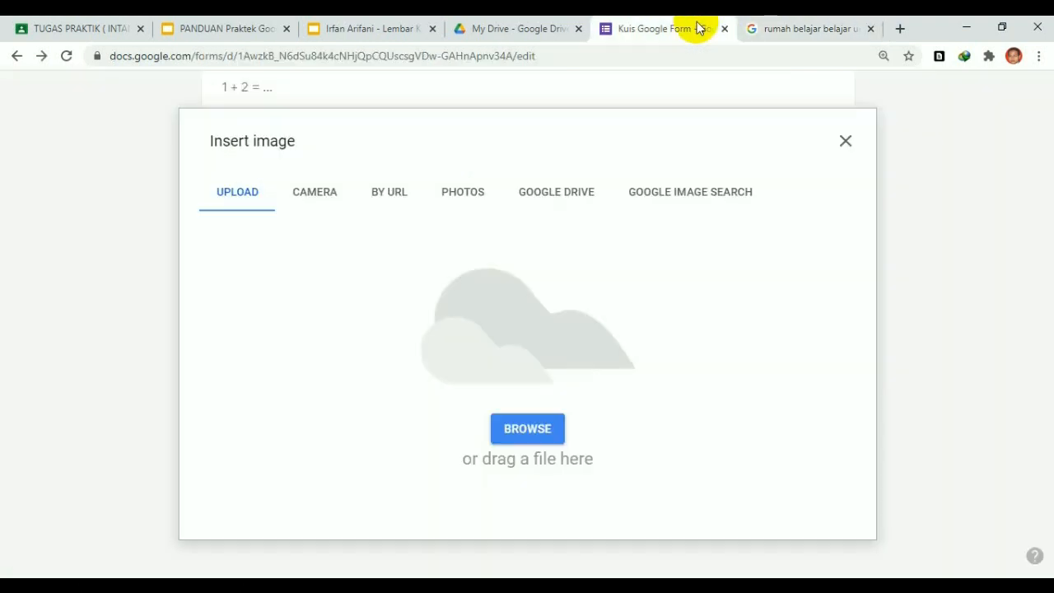
left_click(846, 141)
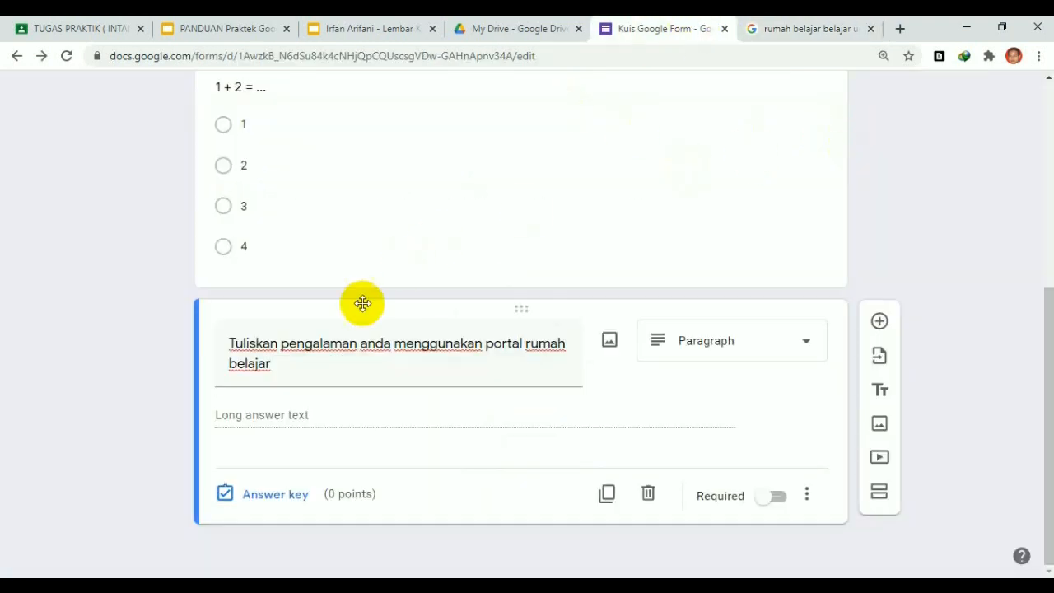
left_click(609, 343)
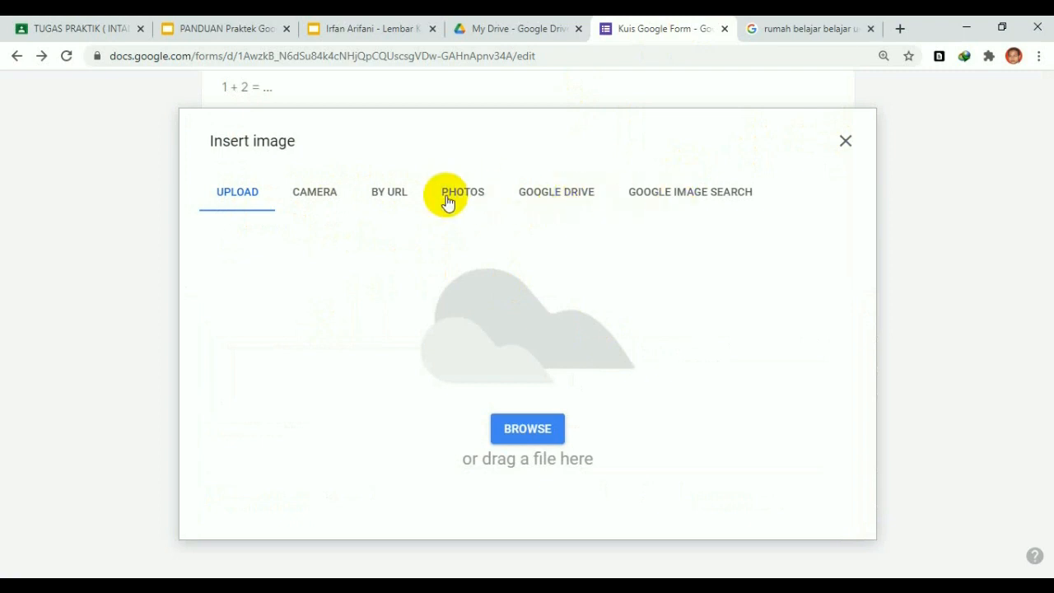
left_click(810, 29)
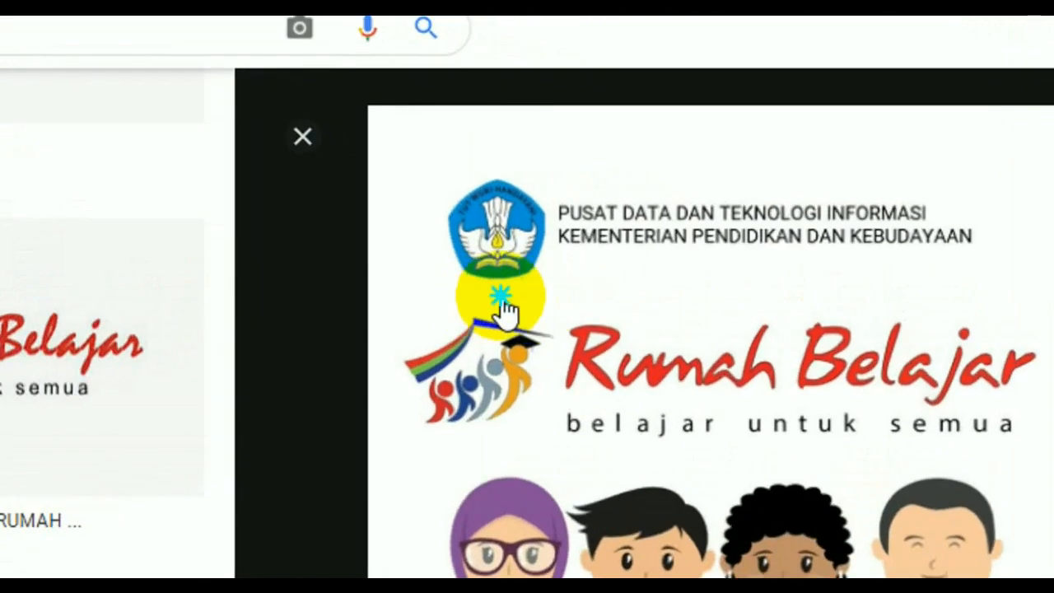
Copy the Rumah Belajar preview image's address and return to the quiz form
right_click(501, 298)
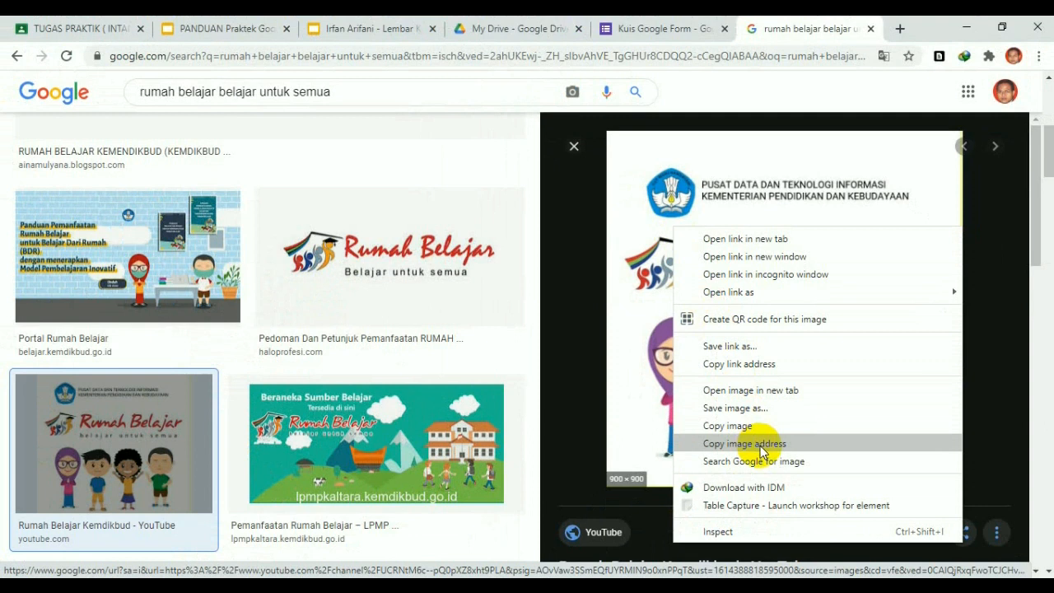
left_click(762, 452)
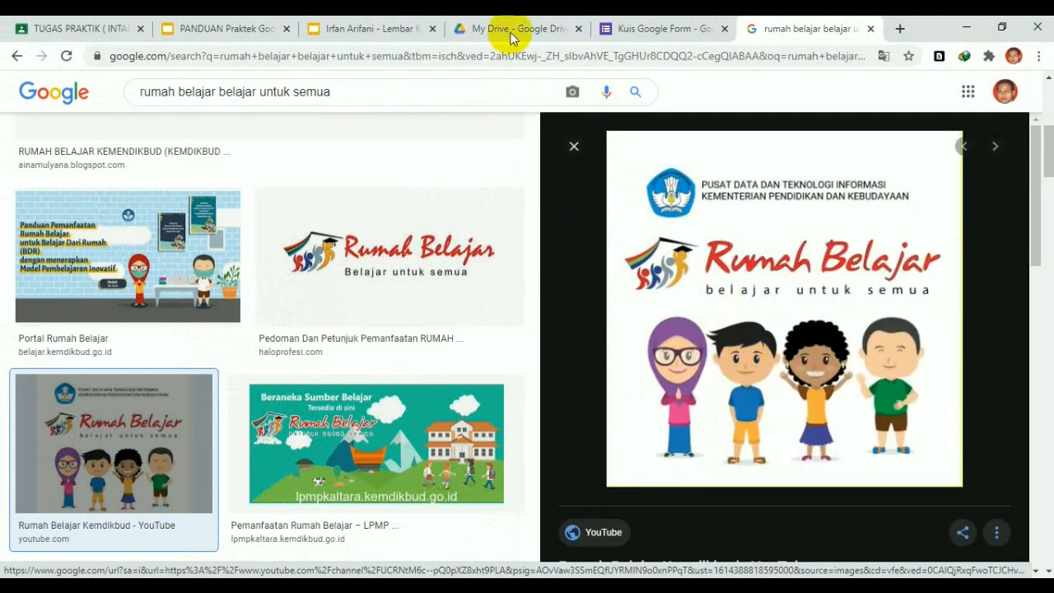
left_click(628, 26)
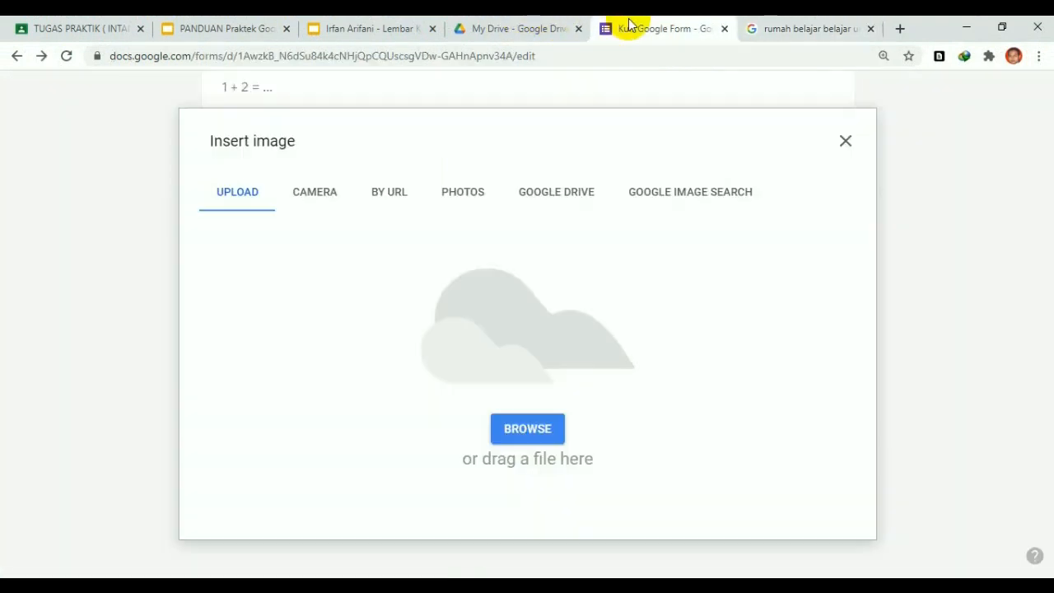
Paste the copied address under BY URL and insert the Rumah Belajar image into the Paragraph question
left_click(394, 193)
right_click(373, 271)
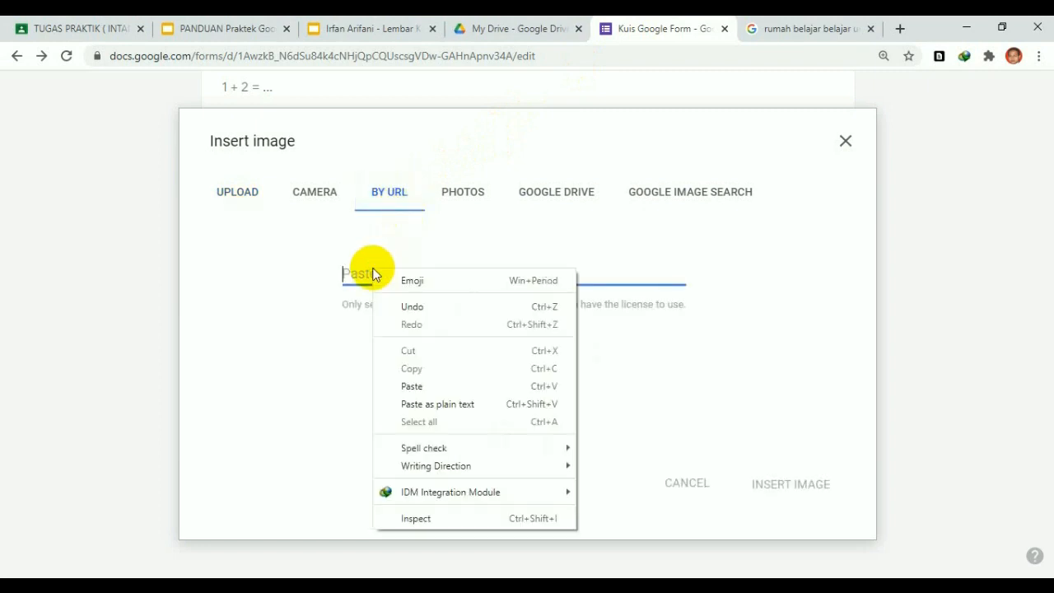
left_click(432, 385)
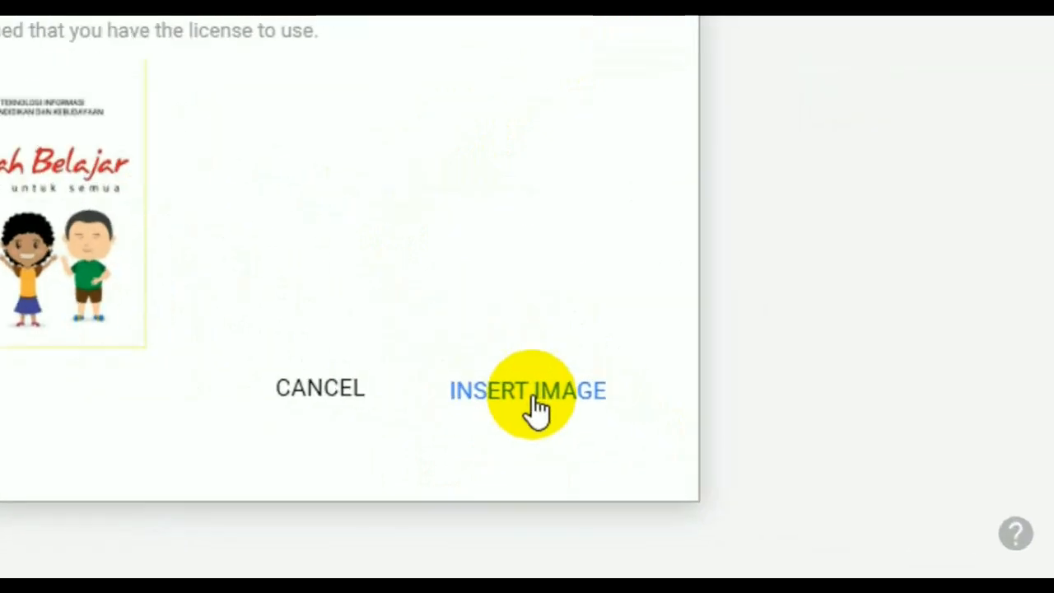
left_click(792, 488)
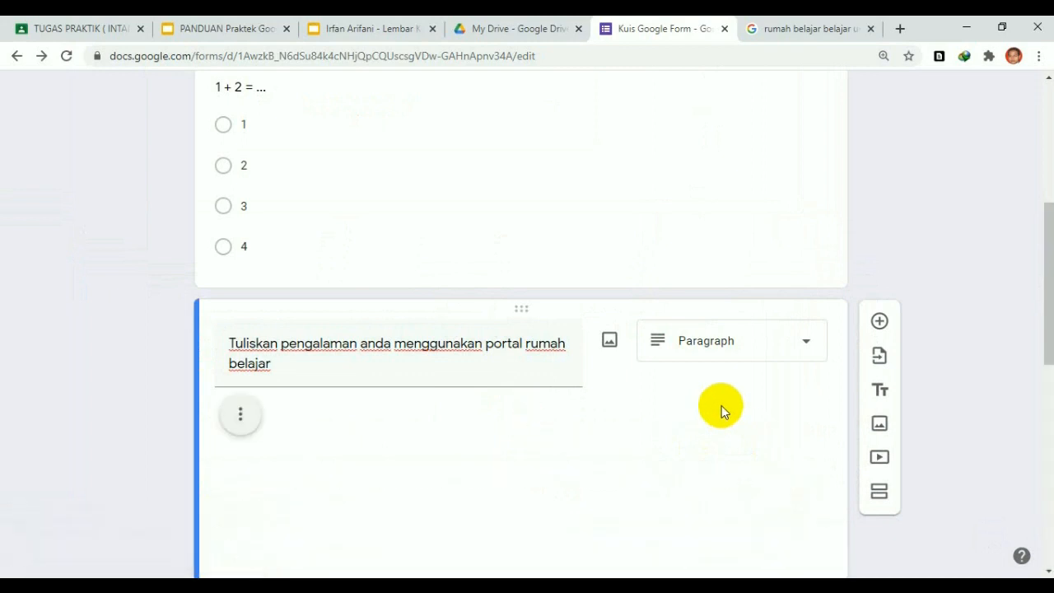
scroll(716, 429, "down", 2)
scroll(631, 379, "down", 6)
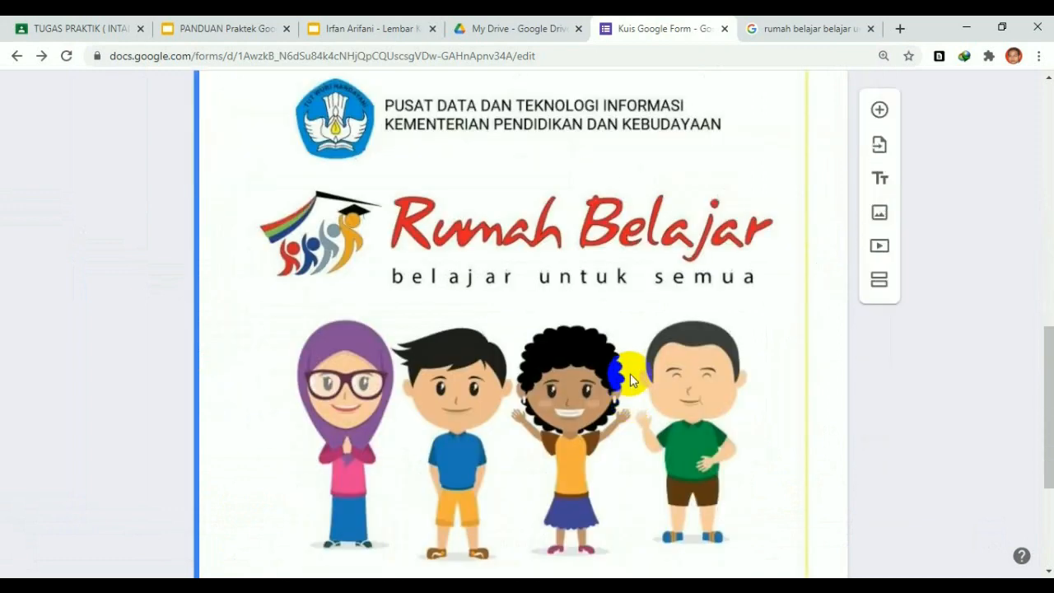
scroll(636, 354, "up", 4)
scroll(636, 350, "up", 1)
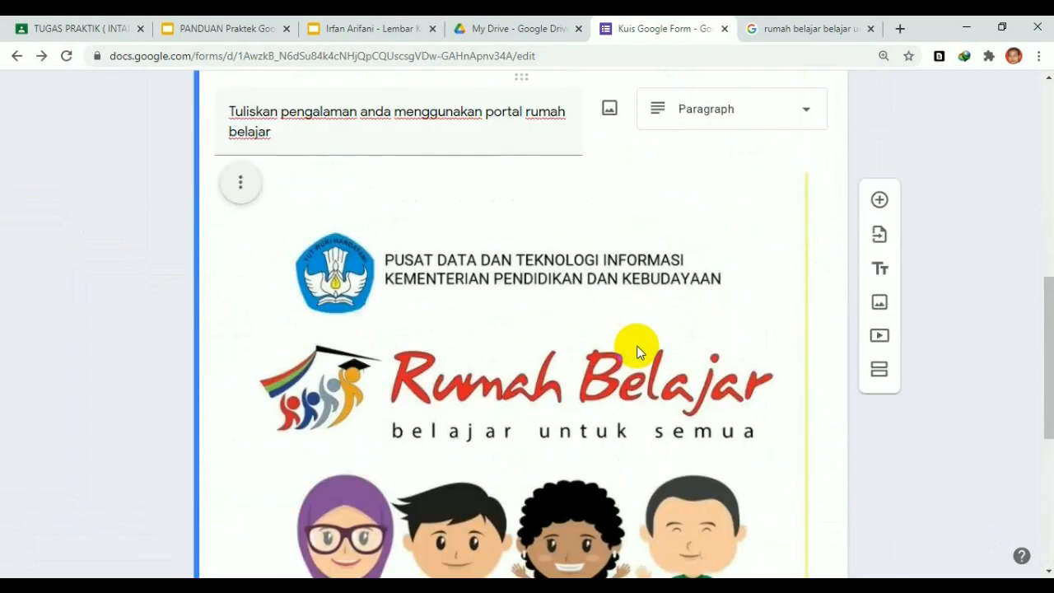
scroll(636, 350, "down", 4)
scroll(647, 346, "up", 10)
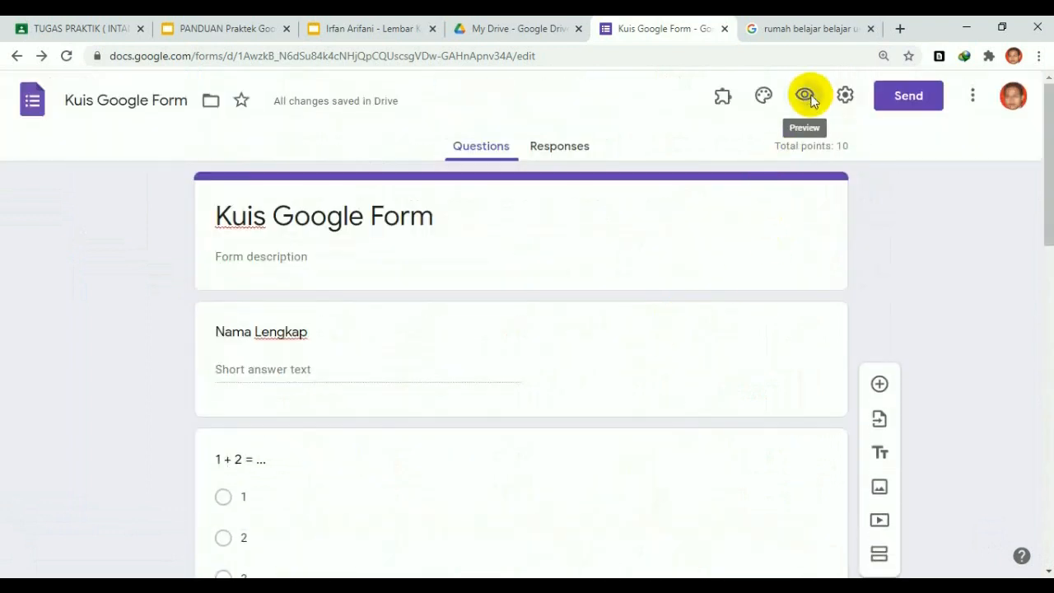
left_click(810, 99)
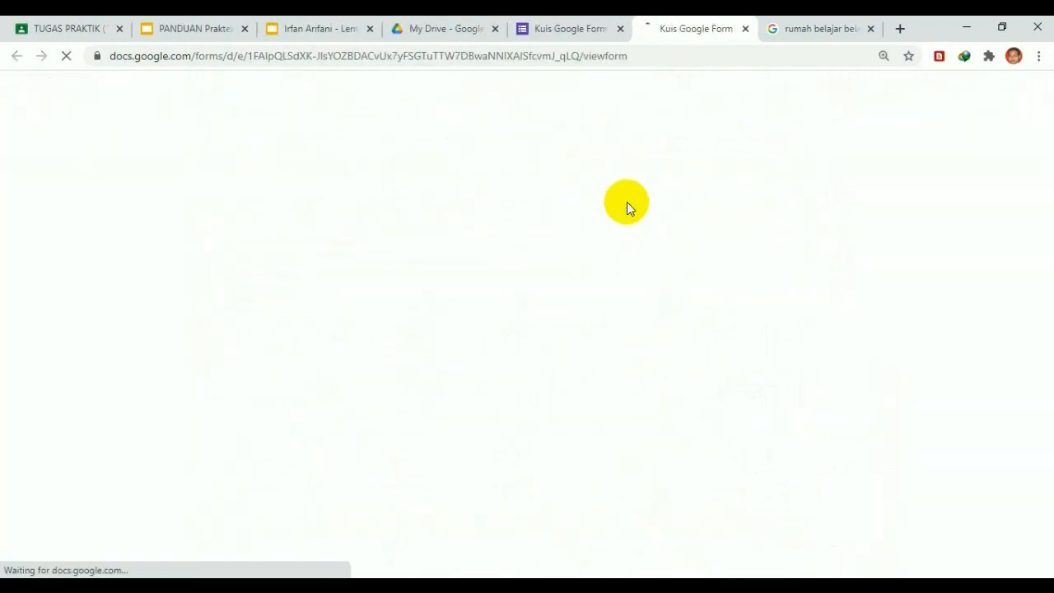
Review the quiz in preview, then close the preview tab
scroll(629, 202, "down", 3)
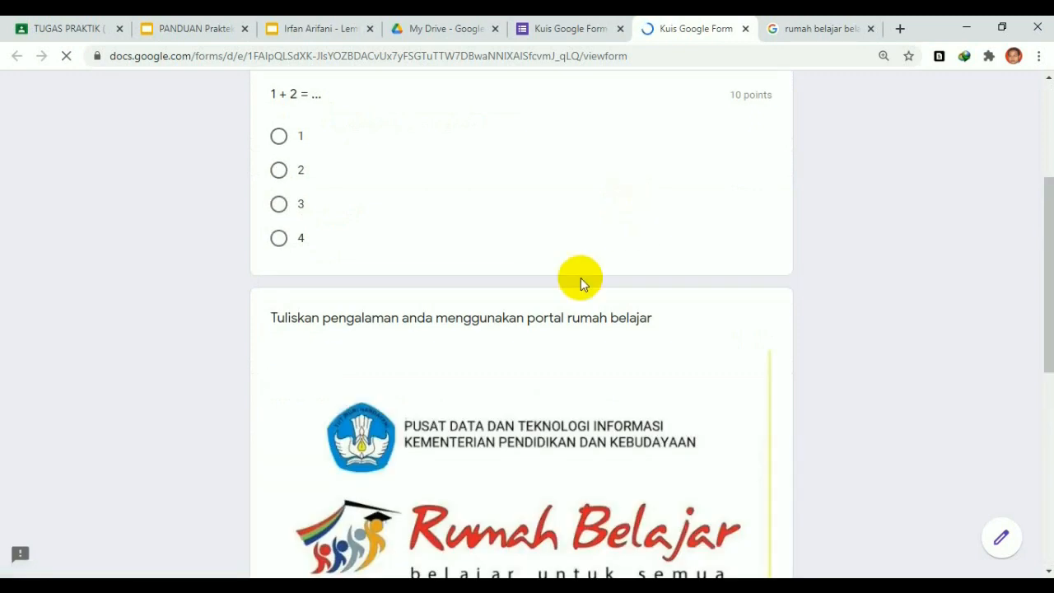
scroll(635, 363, "down", 4)
scroll(635, 362, "up", 4)
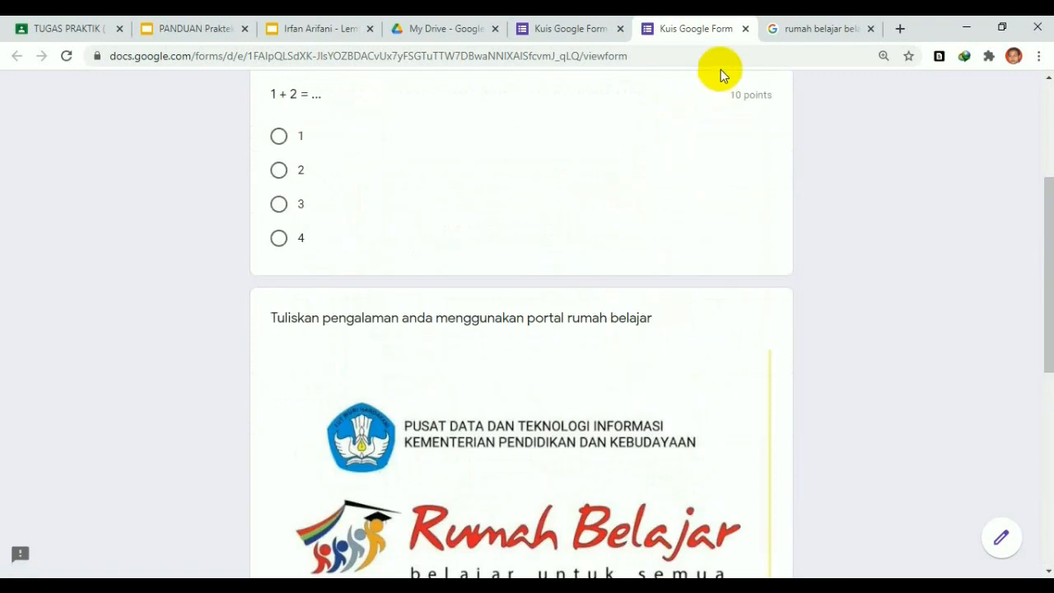
left_click(744, 29)
Shrink the Rumah Belajar image in the essay question to about half its width
scroll(553, 253, "down", 6)
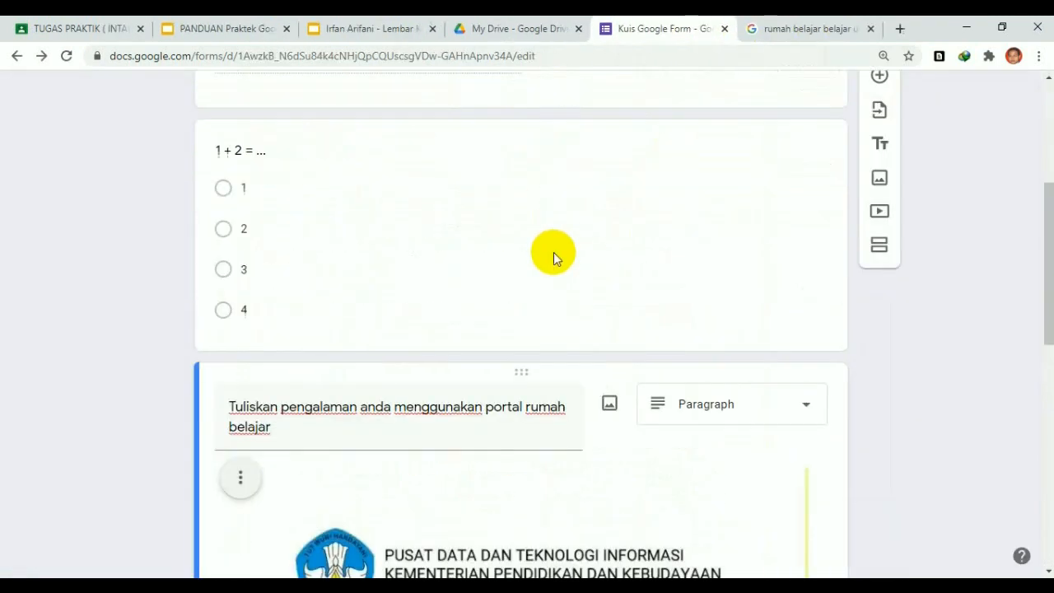
scroll(554, 253, "down", 2)
scroll(624, 277, "down", 2)
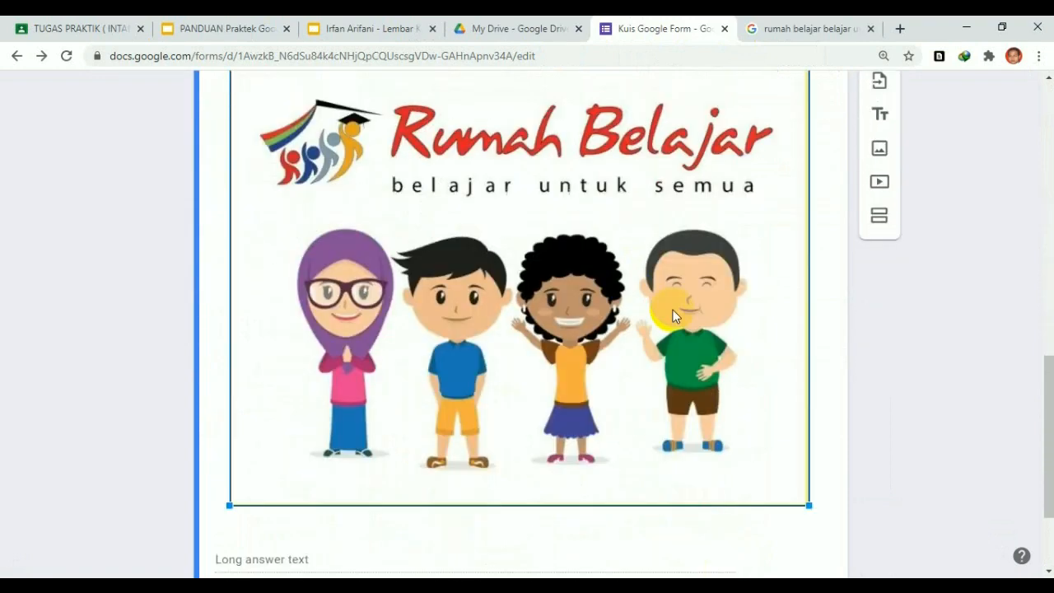
scroll(716, 281, "up", 2)
scroll(716, 281, "down", 3)
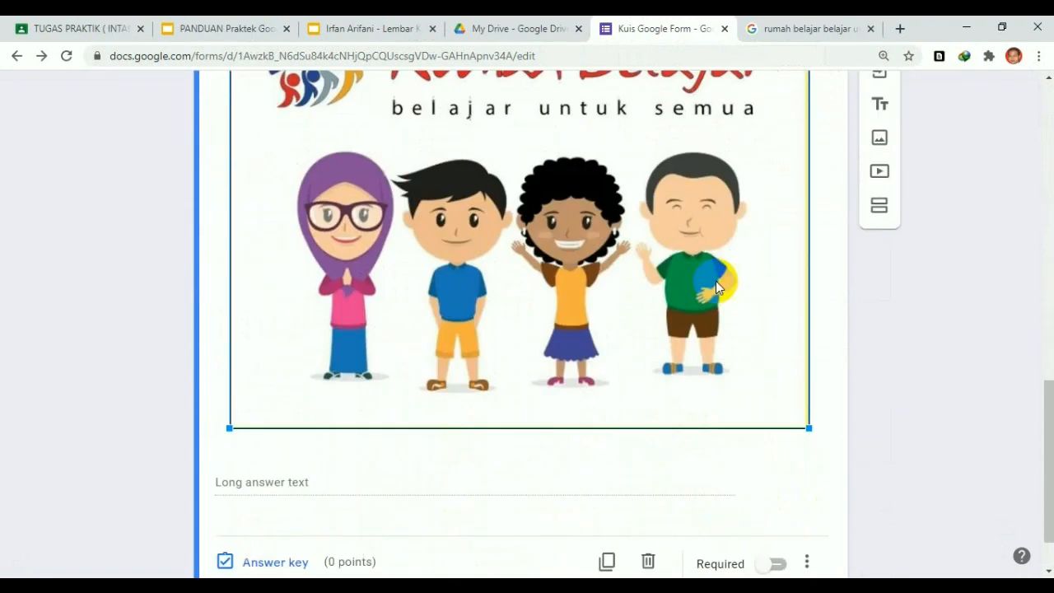
left_click_drag(808, 429, 522, 165)
scroll(524, 209, "up", 3)
scroll(525, 210, "down", 1)
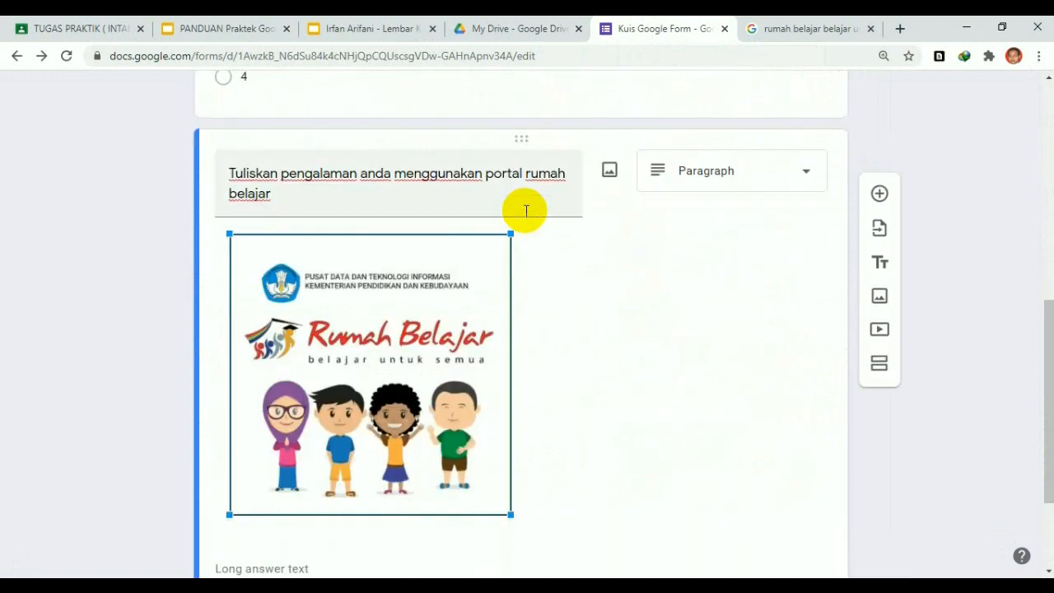
scroll(526, 216, "down", 1)
Compare with the PANDUAN Praktek guide's example quiz and the worksheet slide, then return to the quiz
scroll(525, 225, "down", 1)
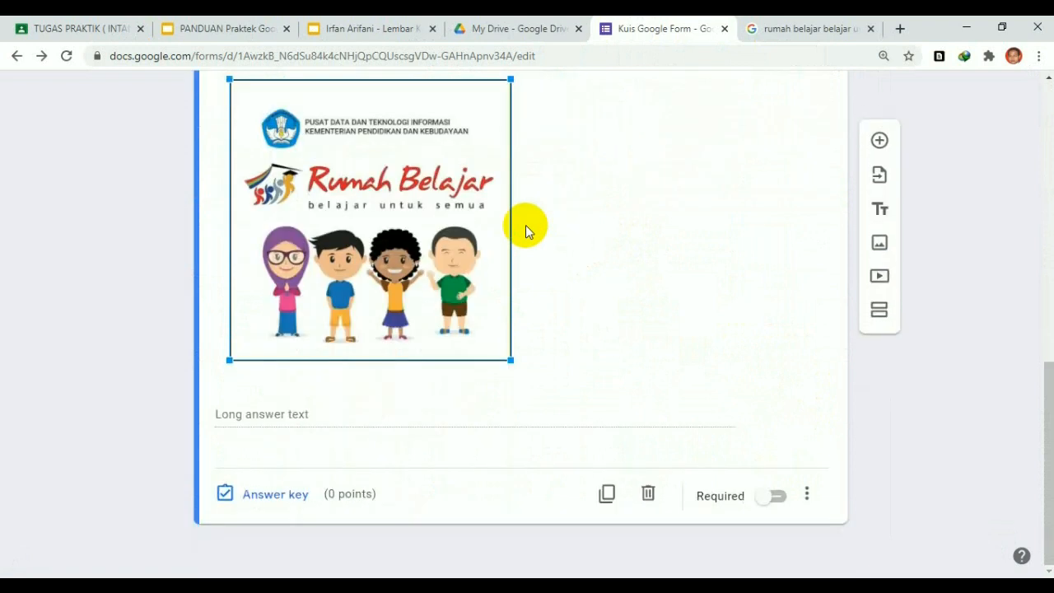
left_click(247, 28)
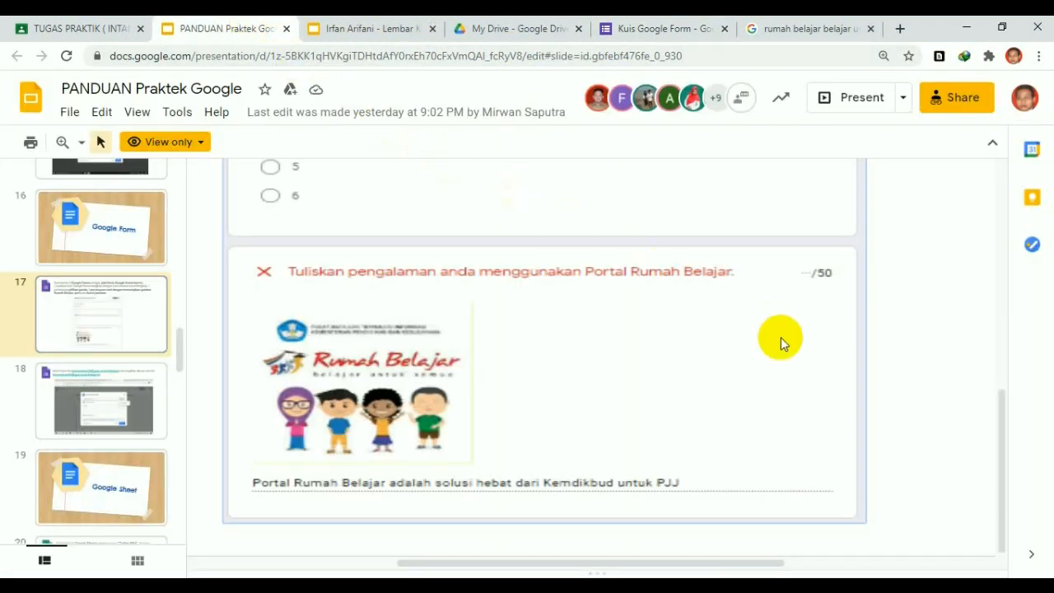
scroll(651, 323, "up", 2)
scroll(664, 319, "up", 3)
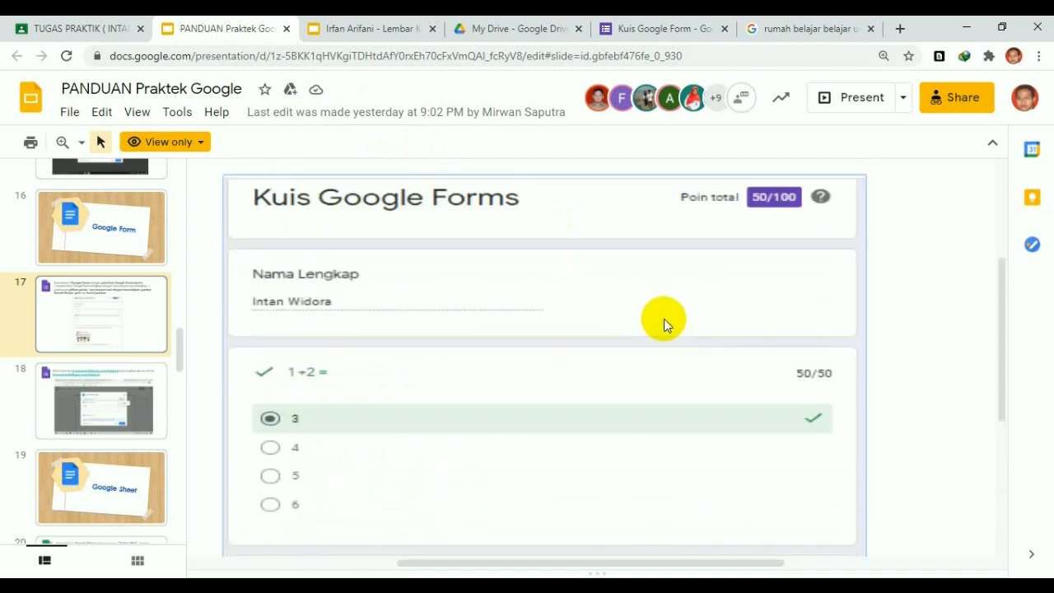
scroll(832, 455, "down", 3)
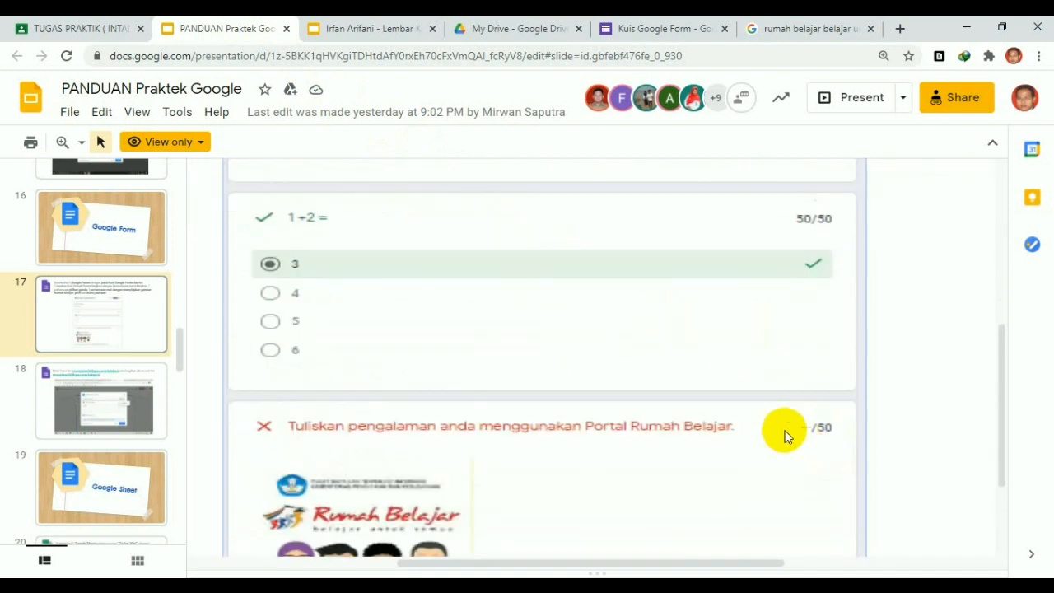
scroll(790, 433, "down", 2)
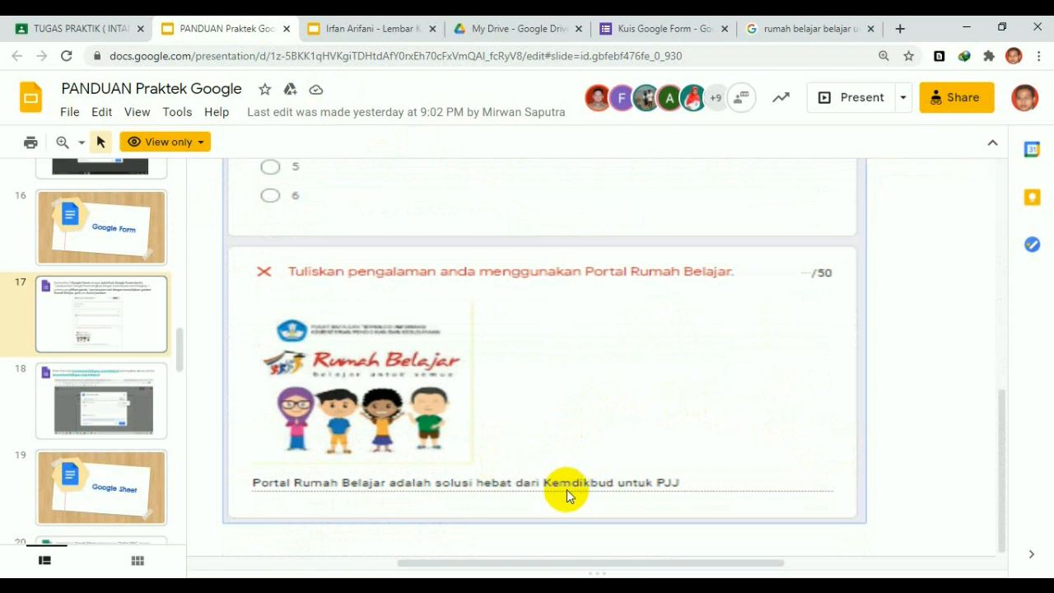
left_click(350, 29)
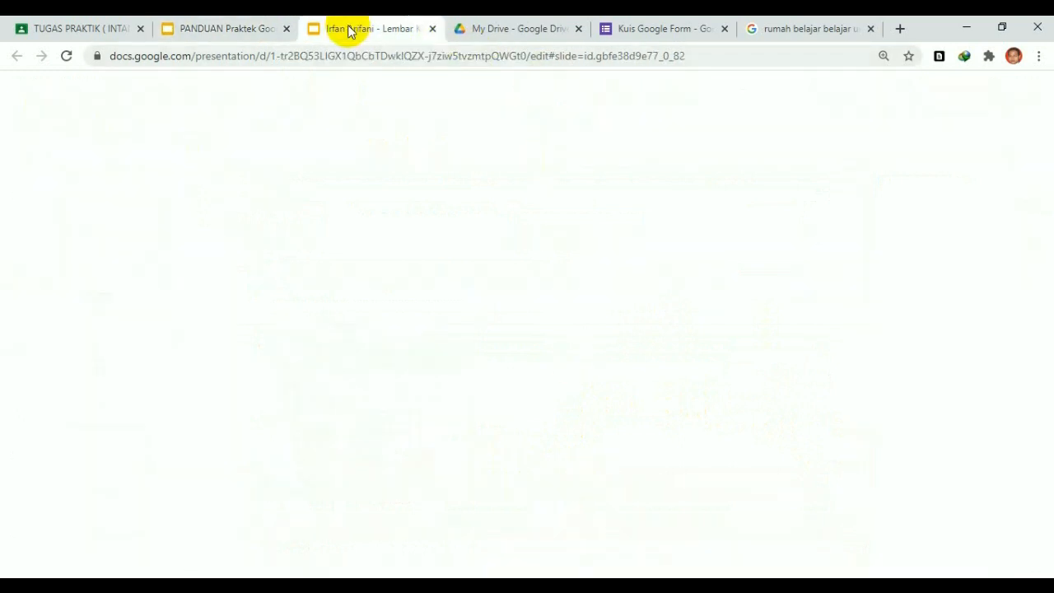
left_click(680, 33)
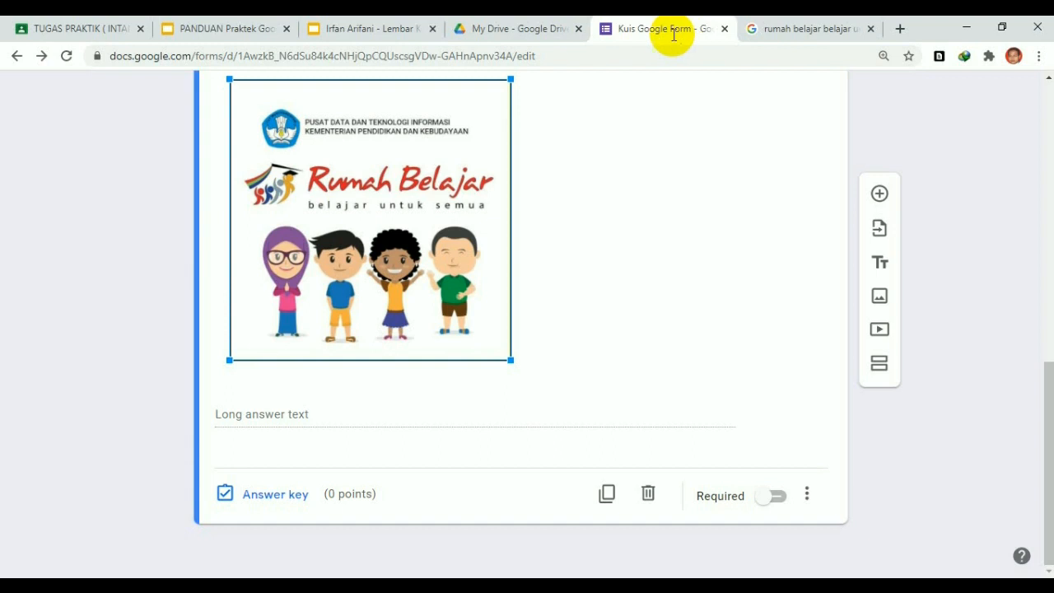
Enter 50 points in the answer key of the Rumah Belajar essay question
left_click(281, 497)
left_click(754, 276)
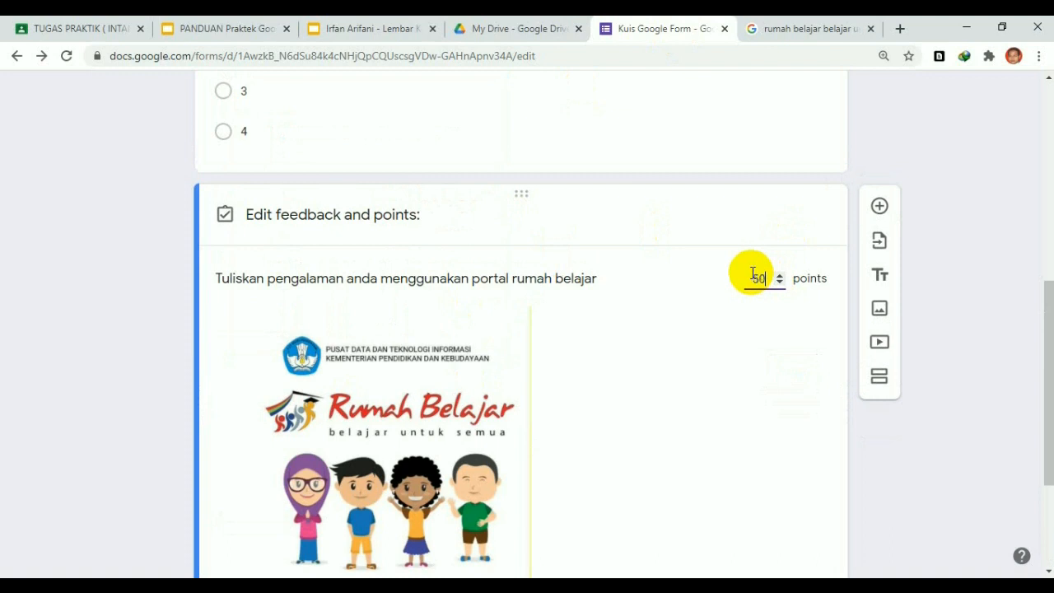
left_click(963, 278)
scroll(625, 319, "down", 3)
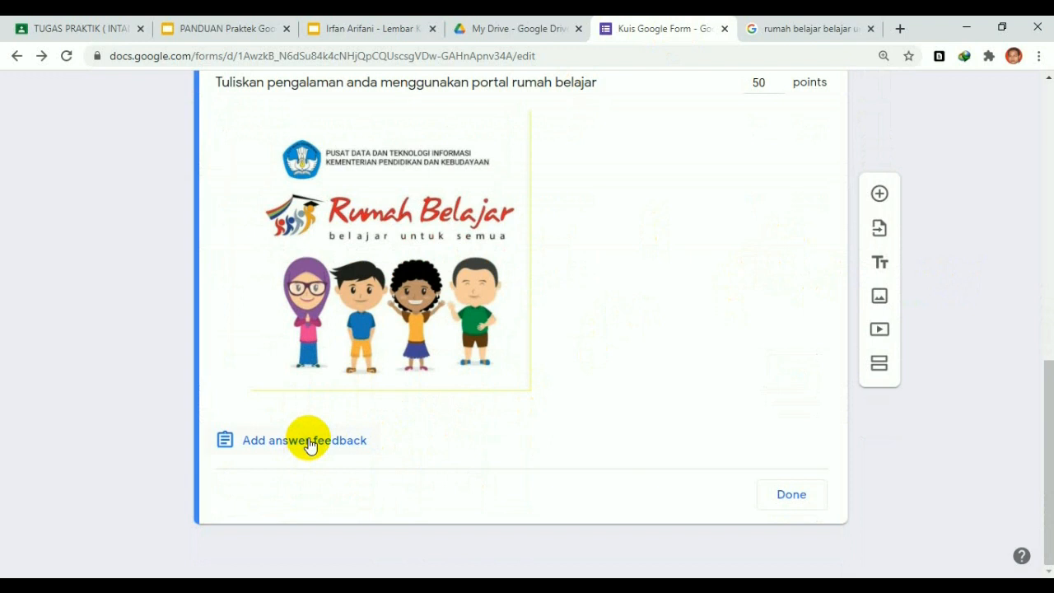
scroll(305, 440, "up", 1)
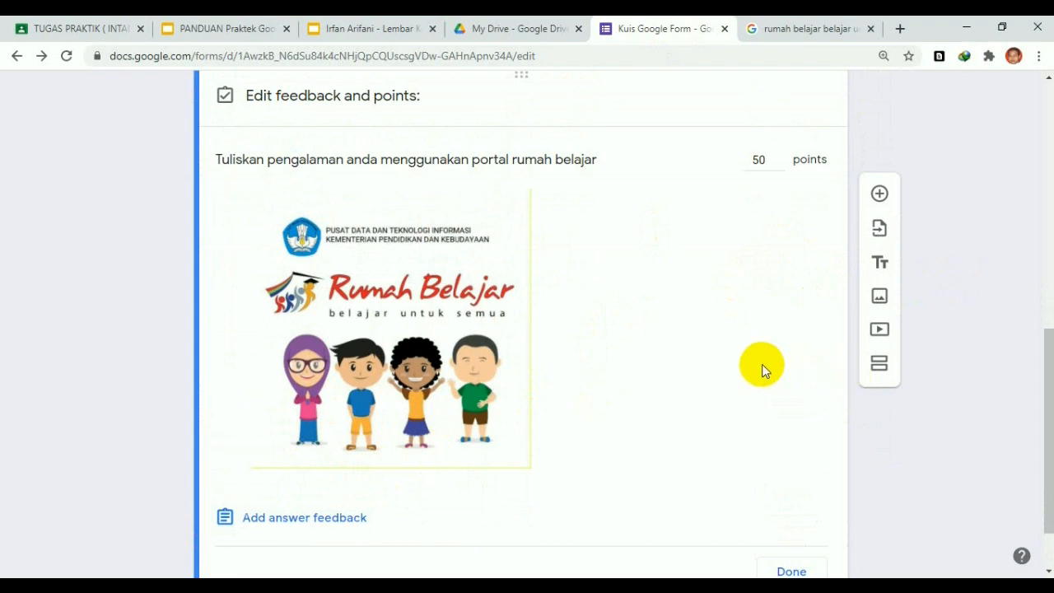
scroll(762, 364, "down", 1)
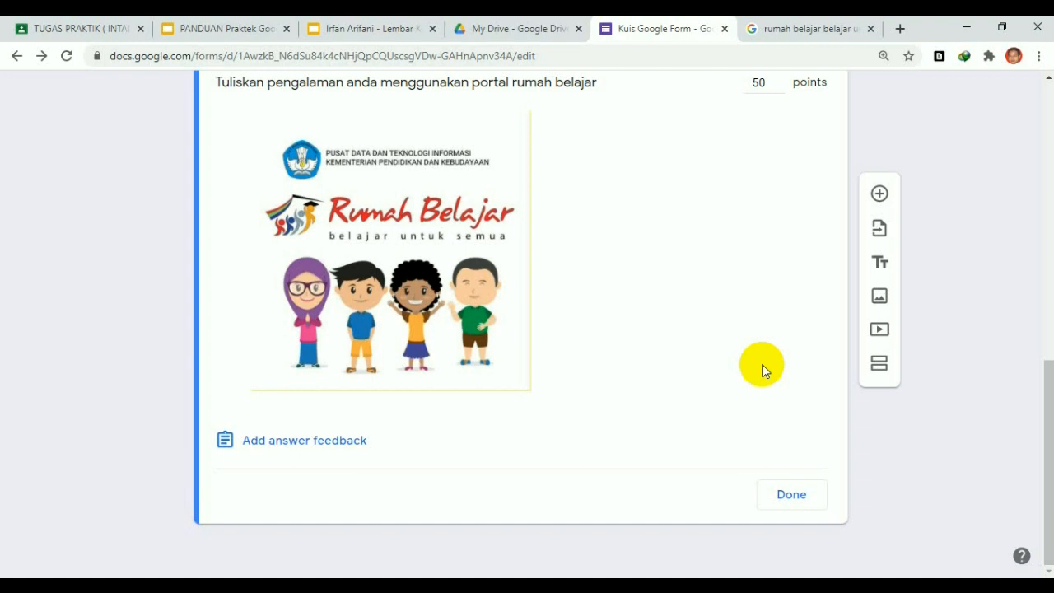
Close the essay question's answer key, leaving its extra options unchanged
left_click(792, 495)
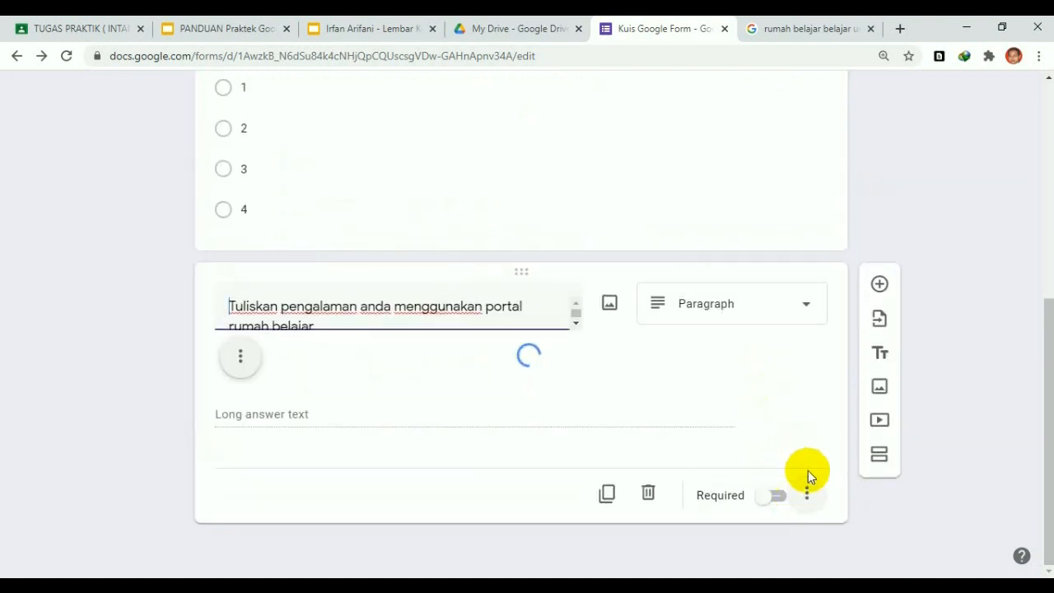
scroll(803, 495, "down", 3)
left_click(824, 495)
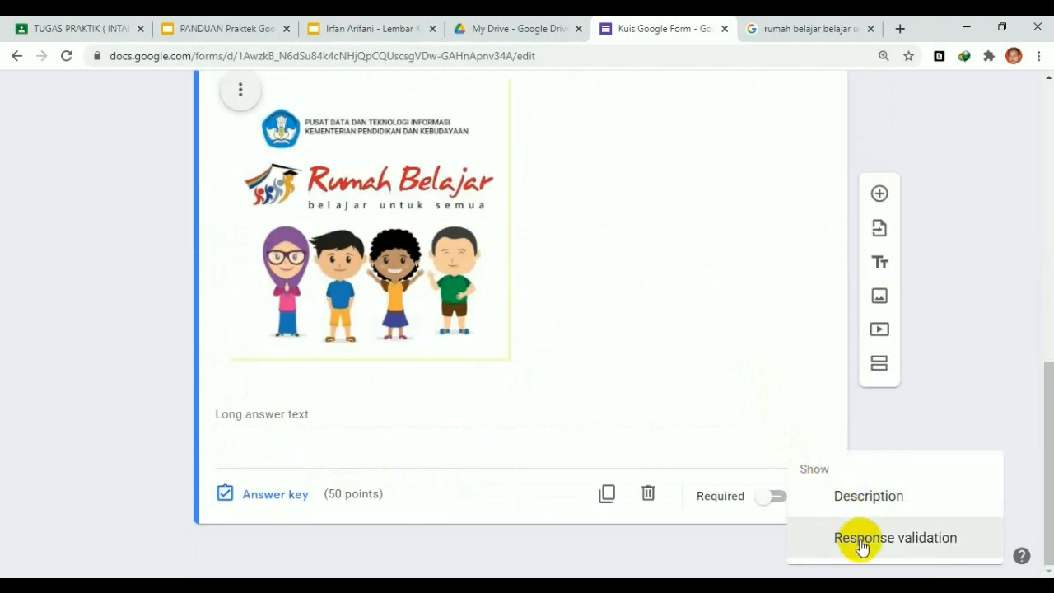
left_click(748, 330)
scroll(829, 271, "down", 2)
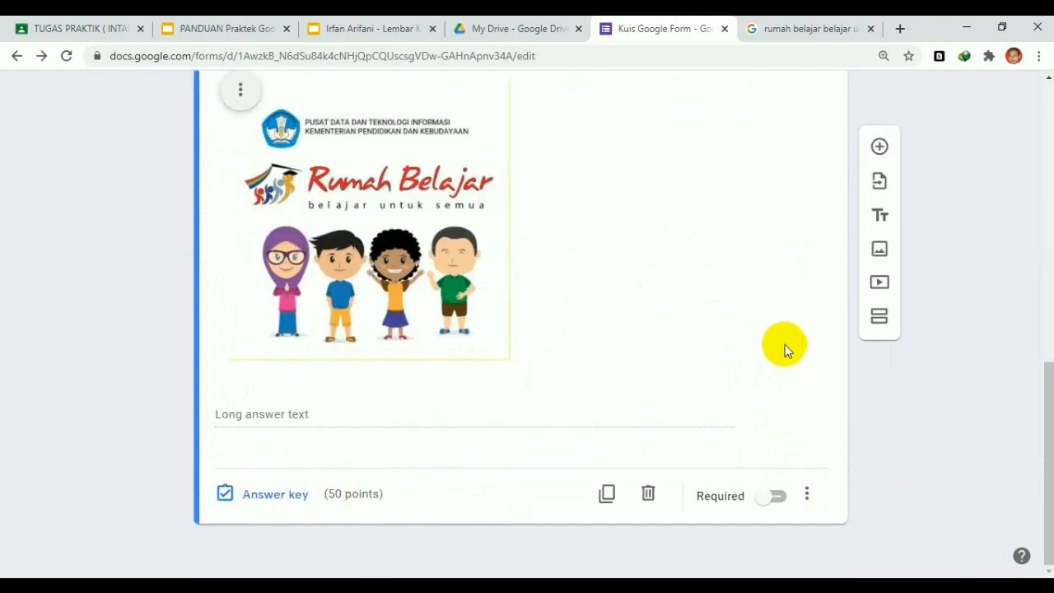
scroll(508, 337, "up", 5)
Change the 1 + 2 = ... question from 10 to 50 points, keeping 3 as correct
left_click(332, 271)
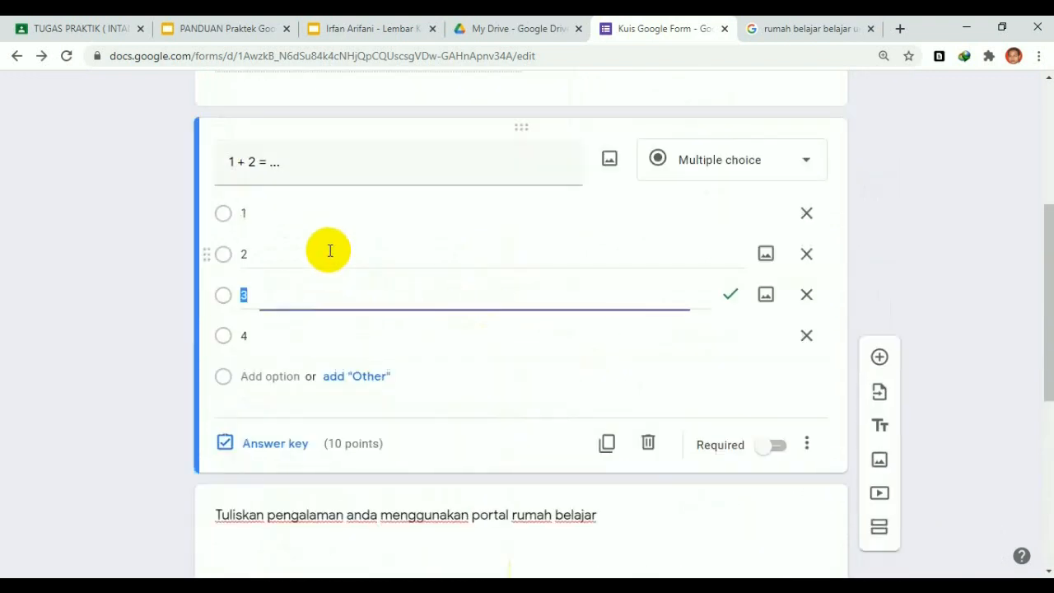
left_click(273, 366)
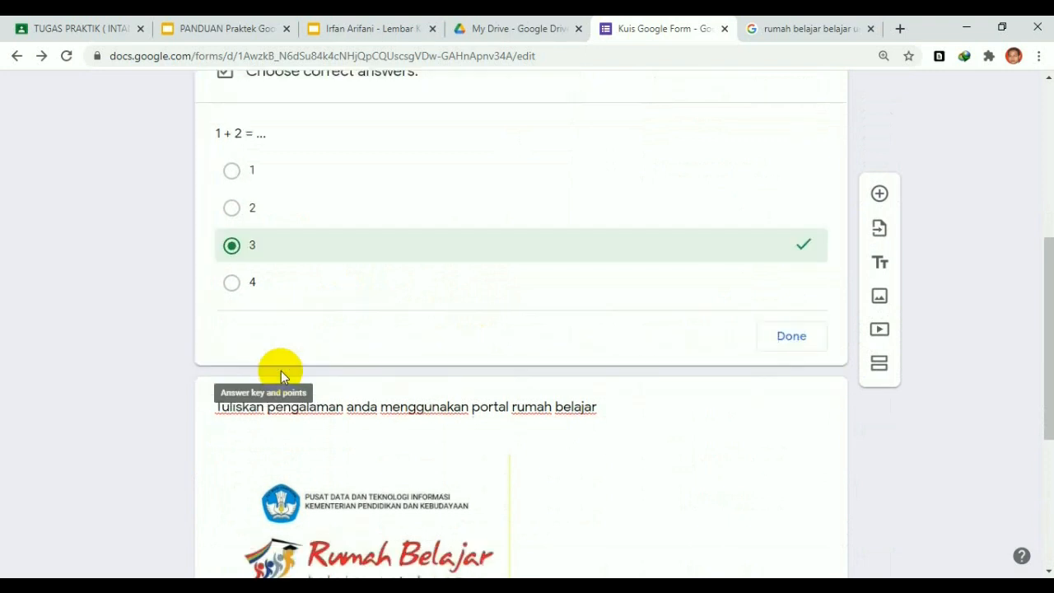
scroll(583, 269, "up", 1)
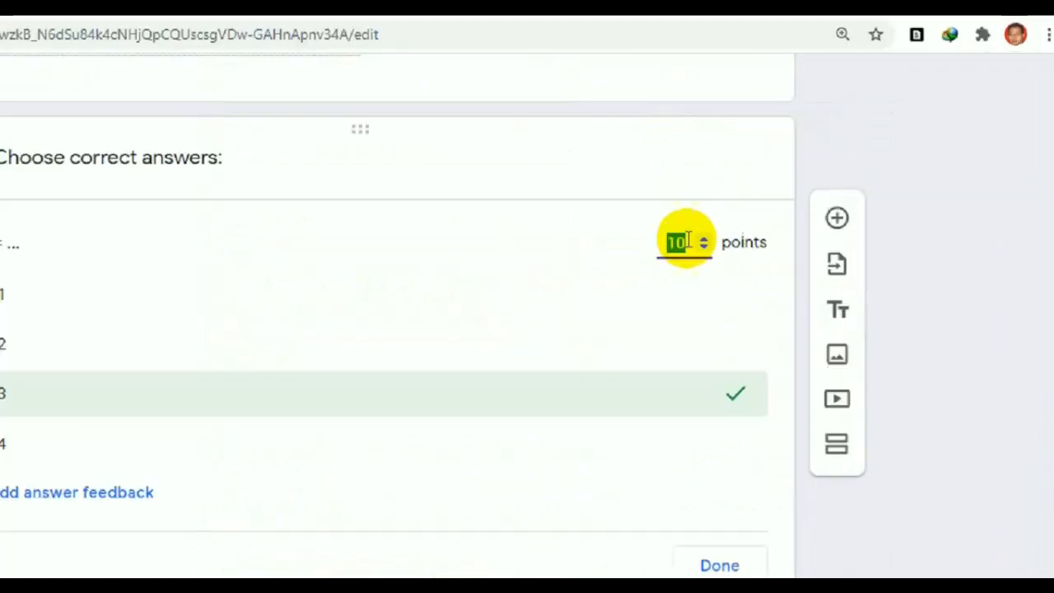
type("50")
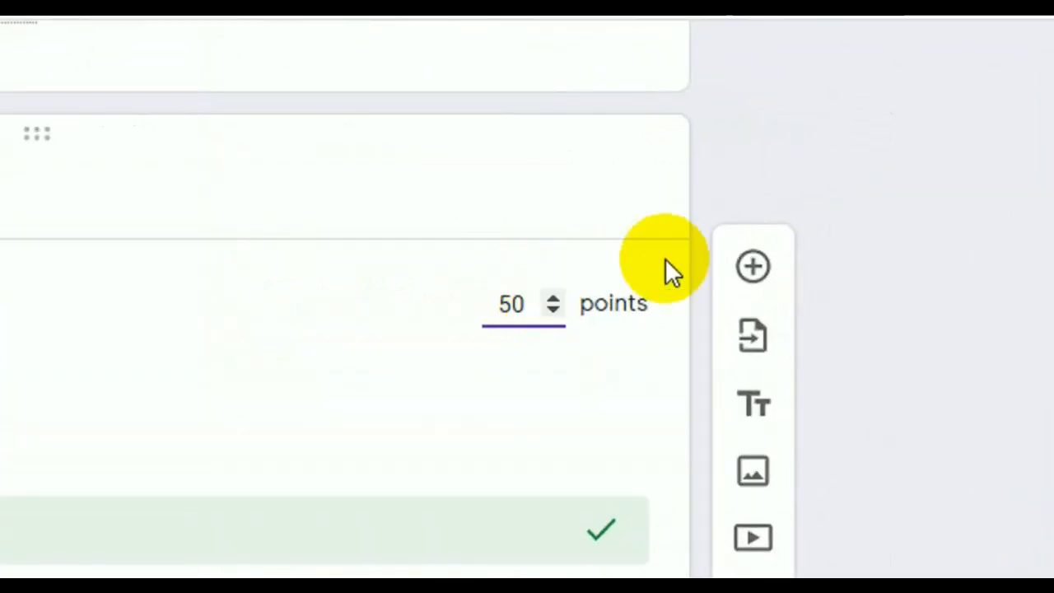
left_click(884, 171)
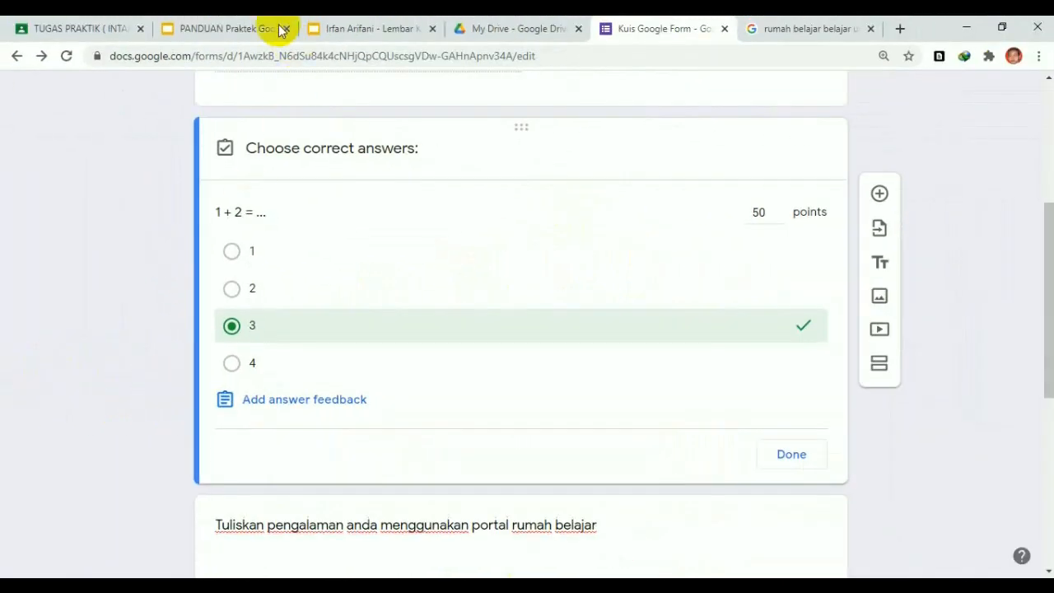
left_click(266, 30)
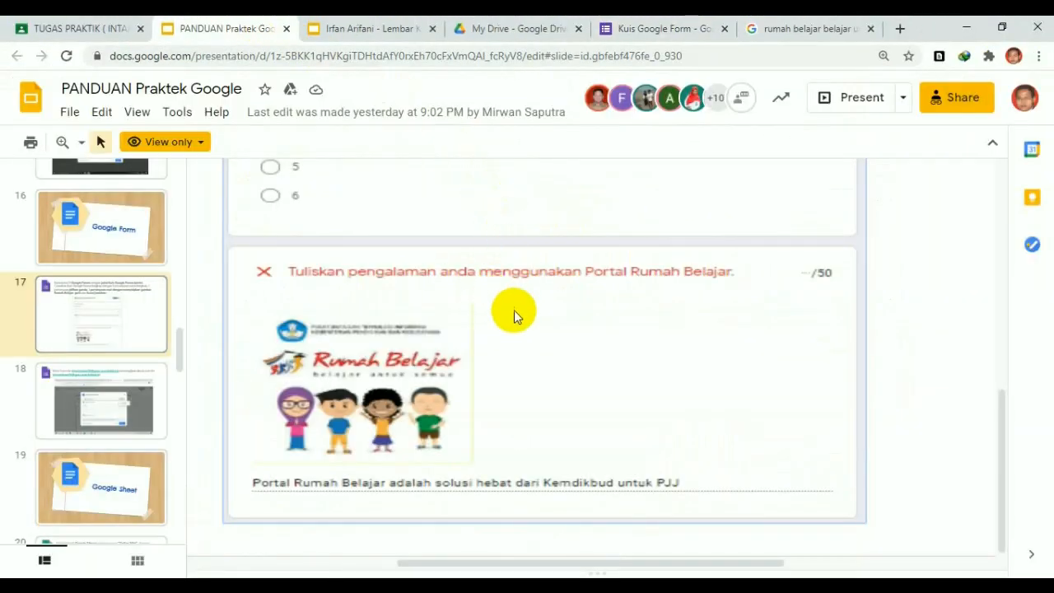
Review the guide's slide 17 sample quiz: 50/100 total, each question worth 50 points
scroll(515, 315, "up", 5)
scroll(520, 318, "down", 1)
scroll(519, 311, "up", 1)
scroll(519, 311, "down", 4)
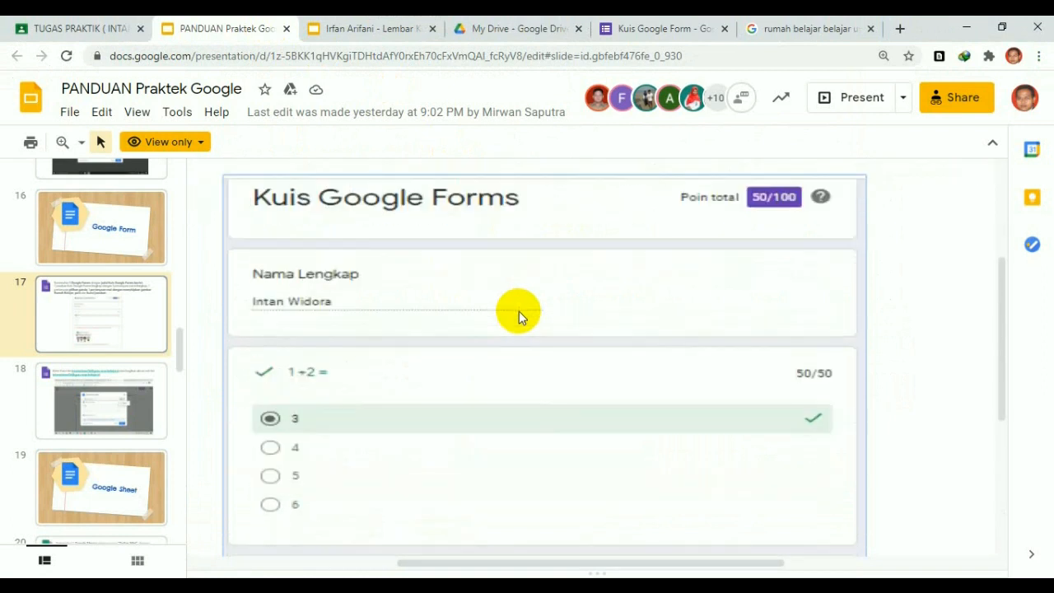
scroll(519, 311, "down", 1)
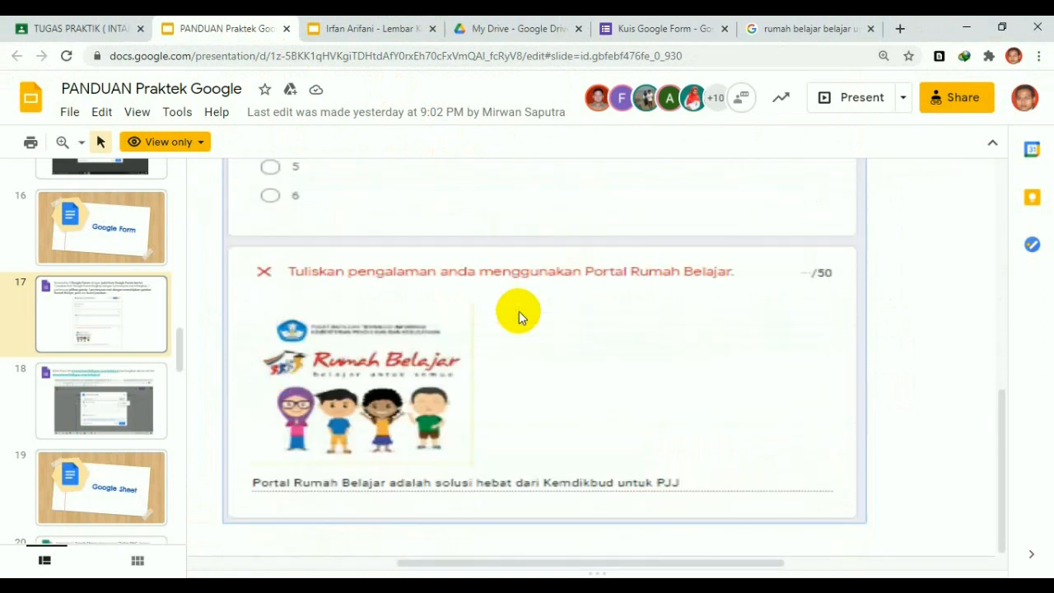
scroll(515, 347, "up", 4)
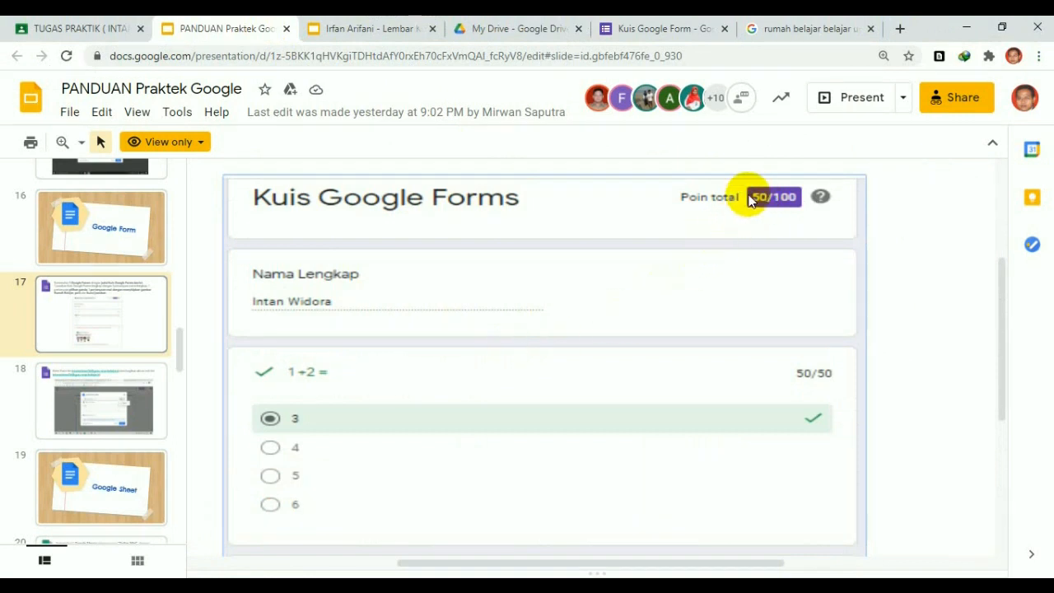
scroll(707, 297, "down", 3)
scroll(706, 304, "down", 1)
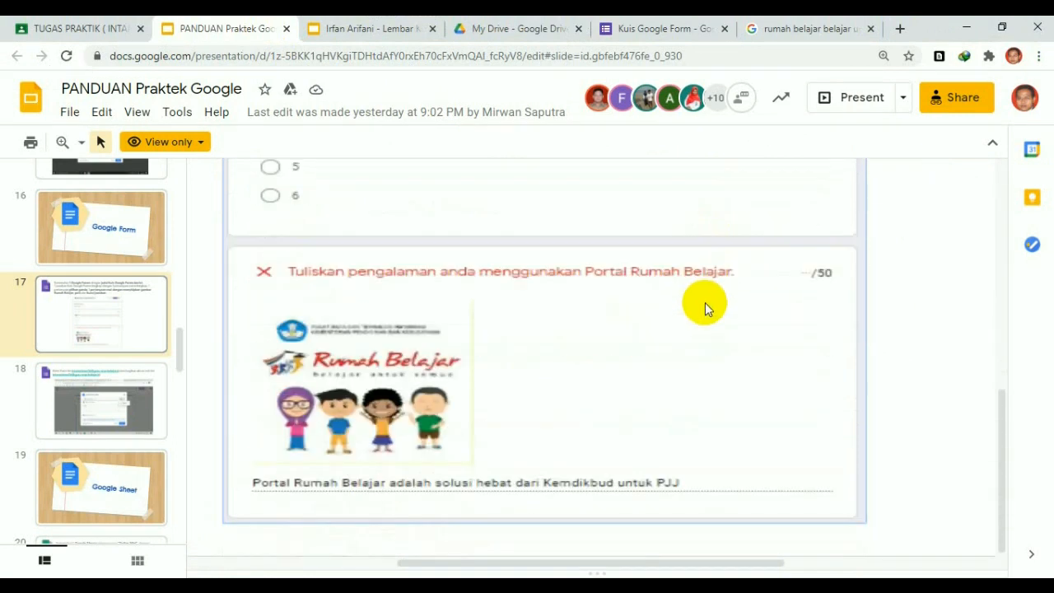
scroll(707, 340, "up", 5)
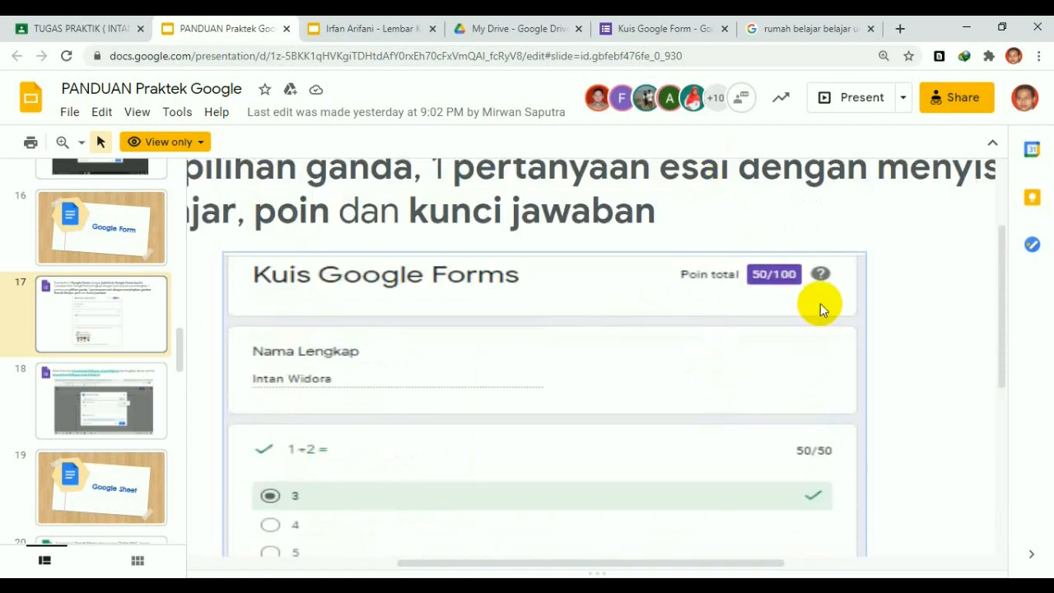
left_click(649, 31)
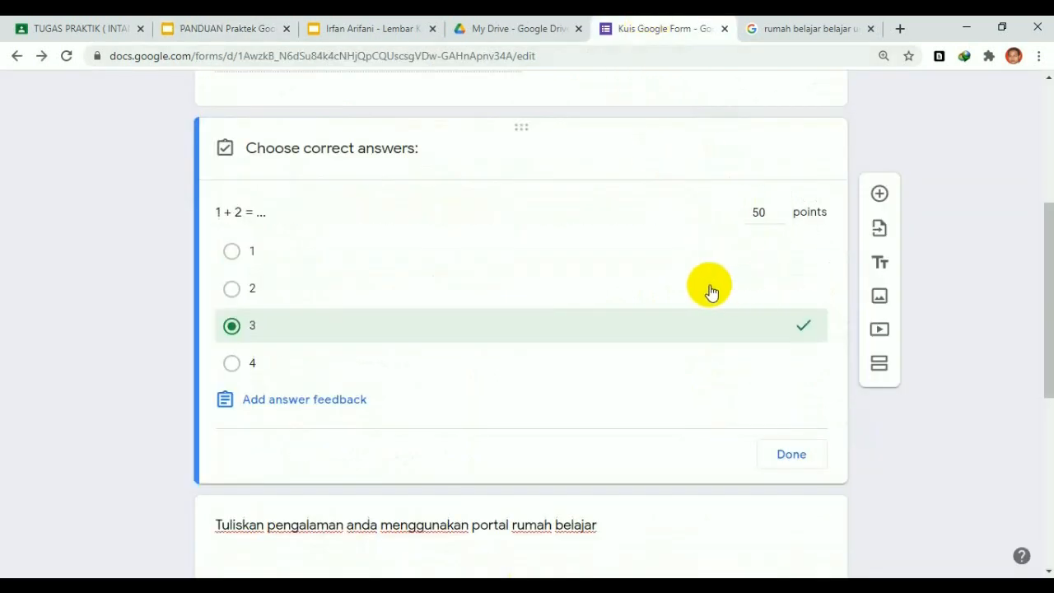
Scroll through the Kuis Google Form questions and back to the top, now totalling 100 points
scroll(712, 292, "down", 2)
scroll(712, 288, "up", 6)
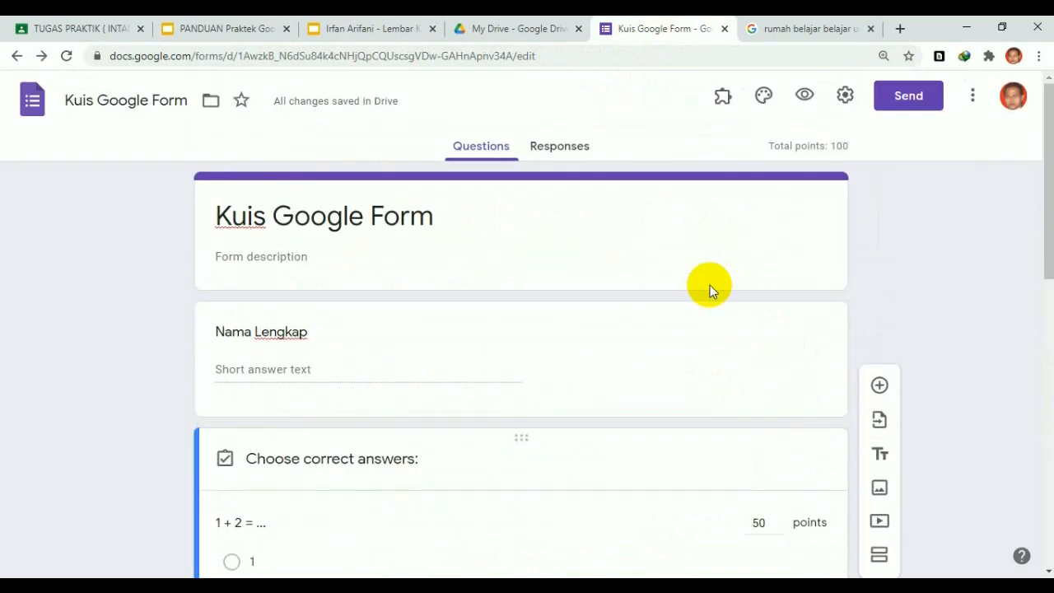
scroll(712, 288, "down", 1)
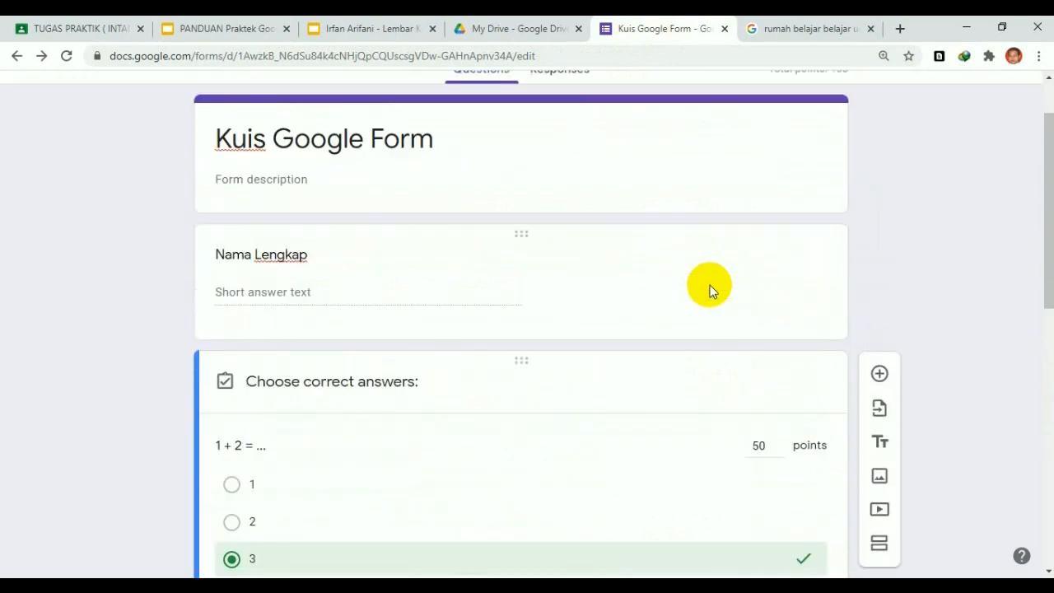
scroll(710, 285, "down", 8)
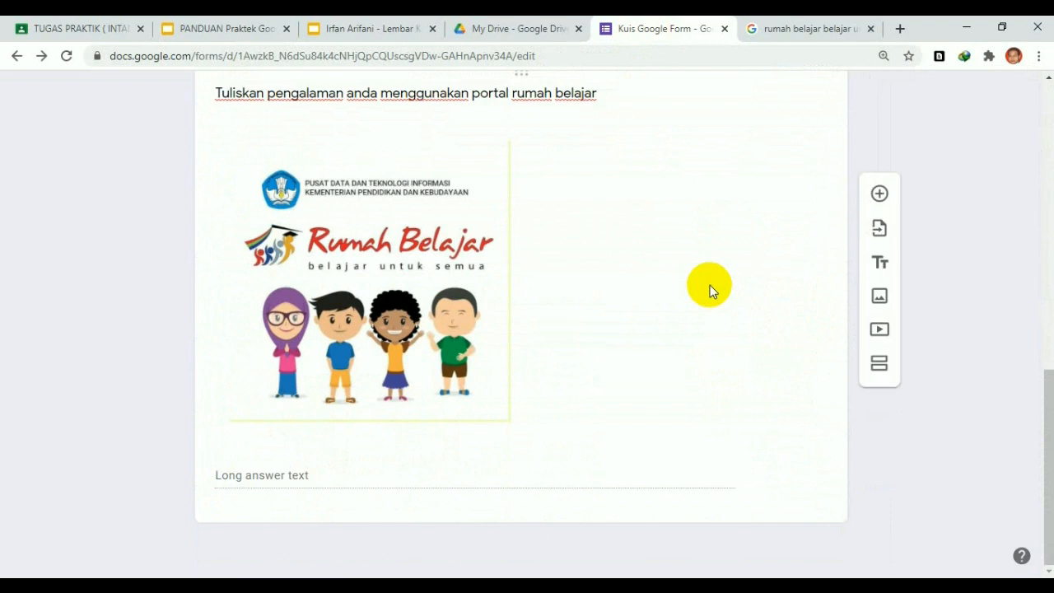
scroll(710, 285, "up", 4)
scroll(710, 285, "up", 5)
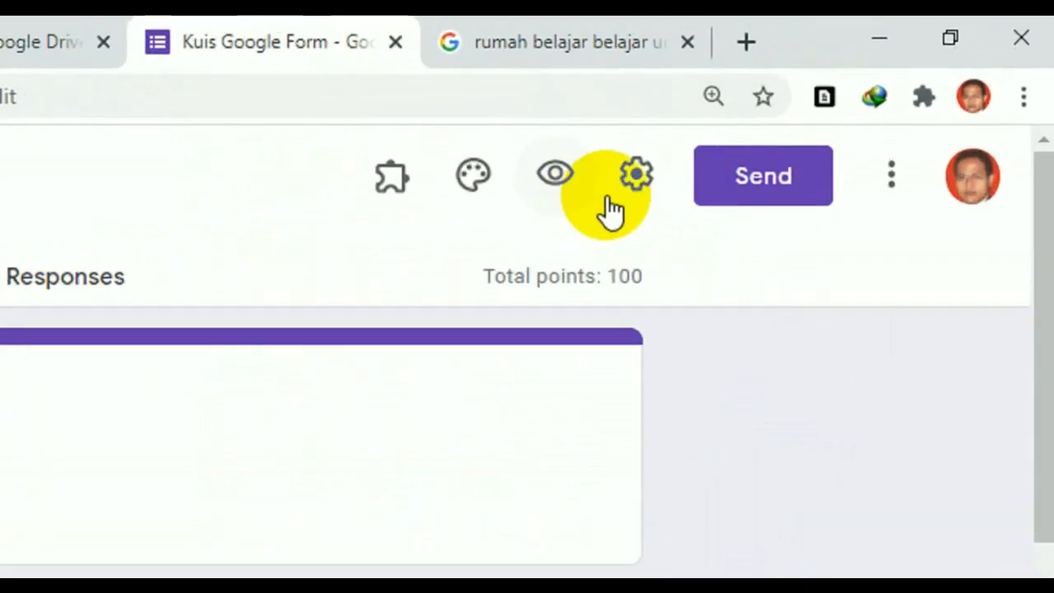
Release grades immediately and show missed questions, correct answers and point values, then save
left_click(644, 172)
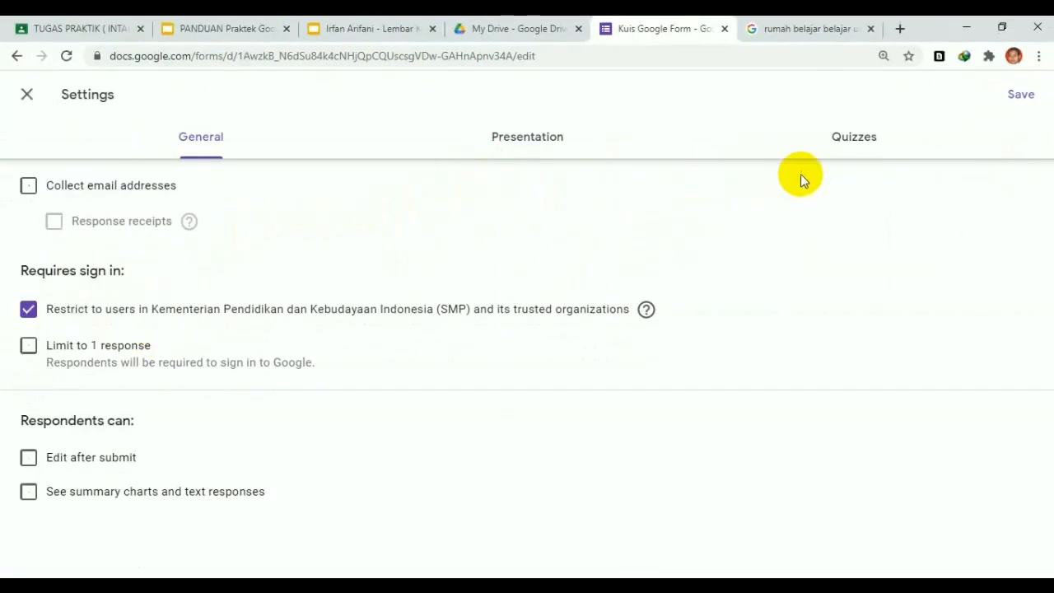
left_click(851, 139)
scroll(123, 318, "down", 2)
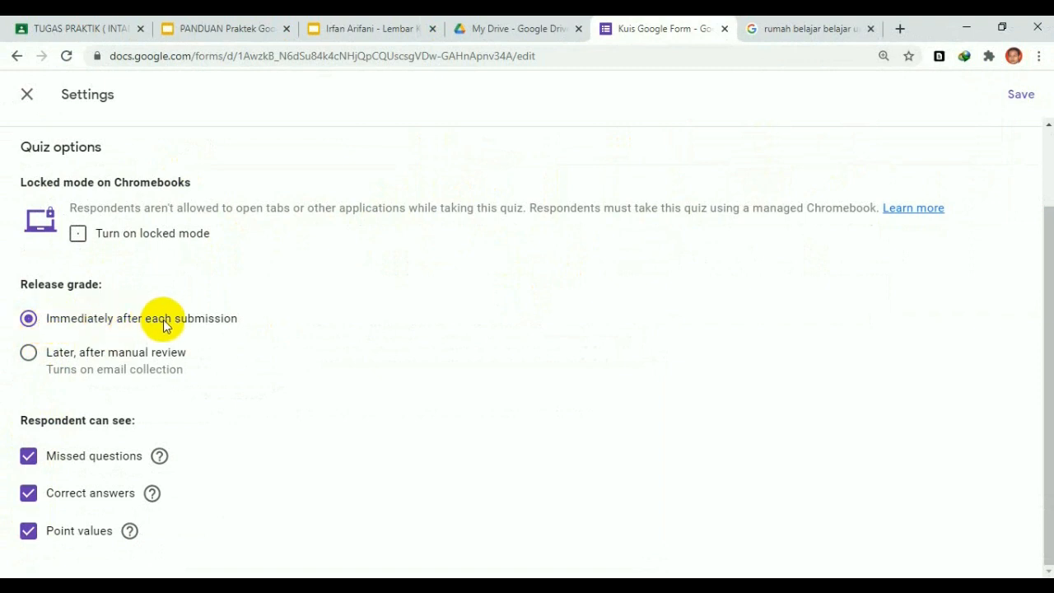
left_click(1018, 102)
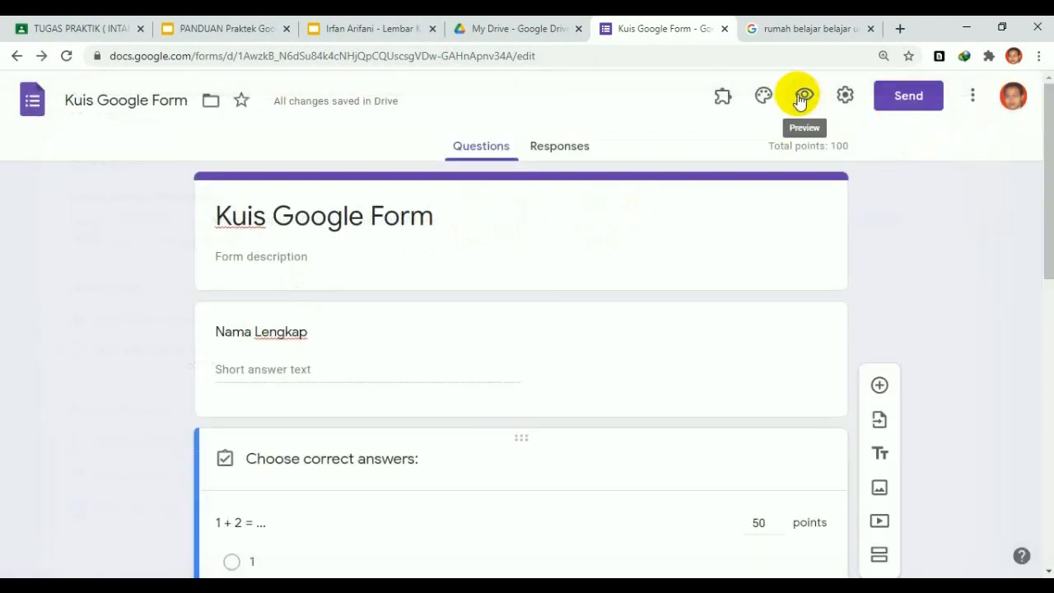
Preview the quiz as a respondent and click into the Nama Lengkap field
left_click(804, 100)
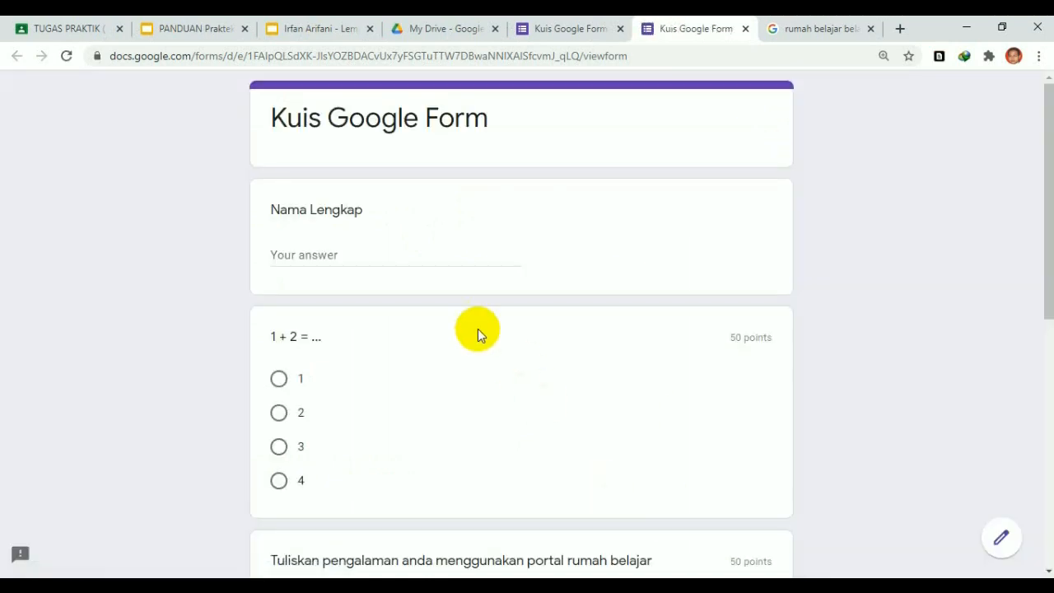
left_click(331, 249)
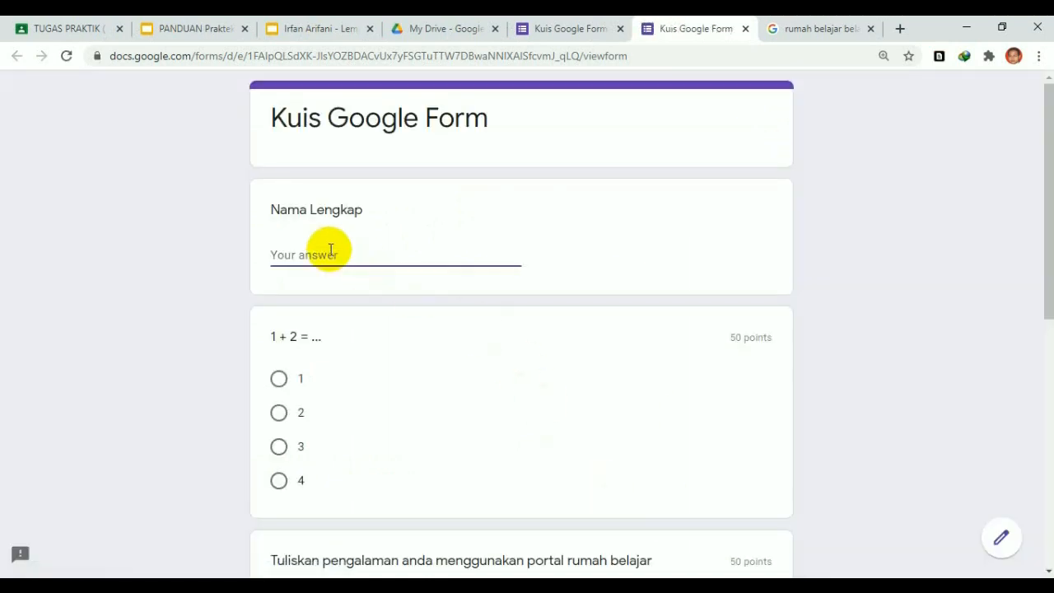
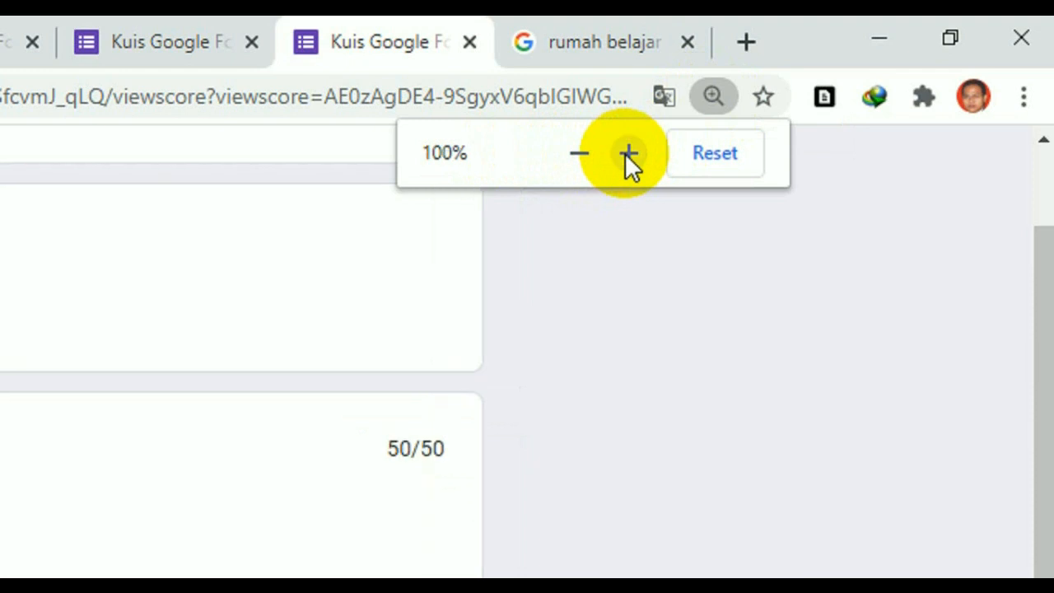
Zoom the quiz score page to 67% so the title, 50/100 total and both questions fit
left_click(580, 153)
left_click(585, 247)
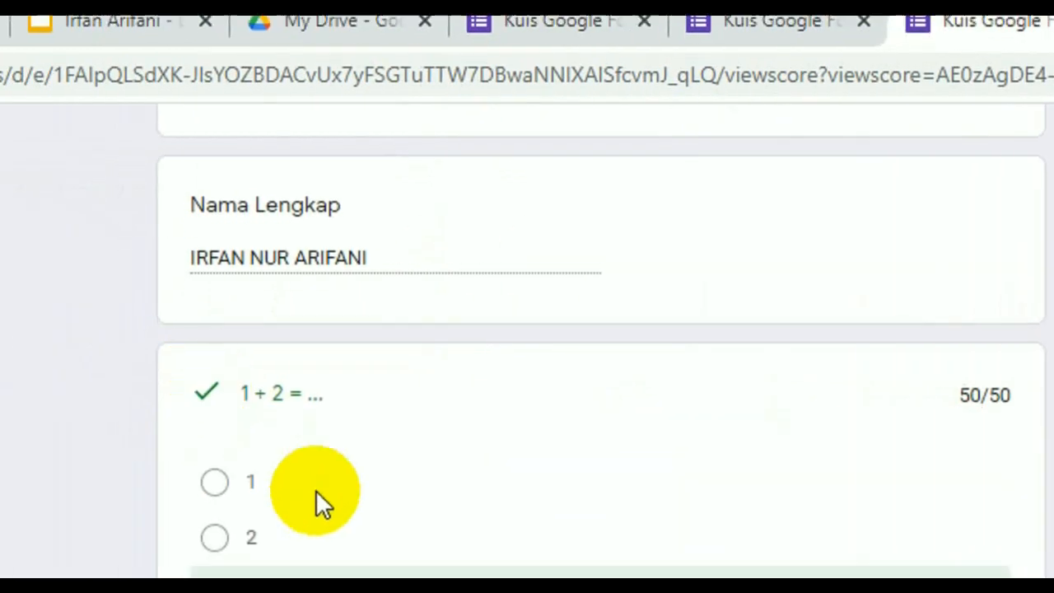
scroll(340, 440, "down", 3)
scroll(341, 441, "up", 4)
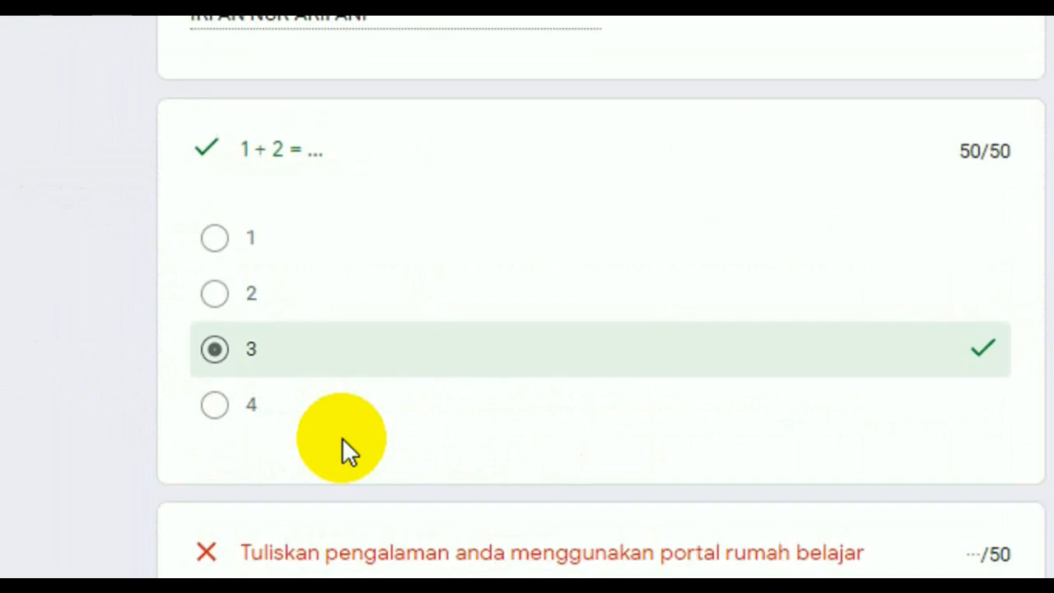
scroll(341, 437, "up", 3)
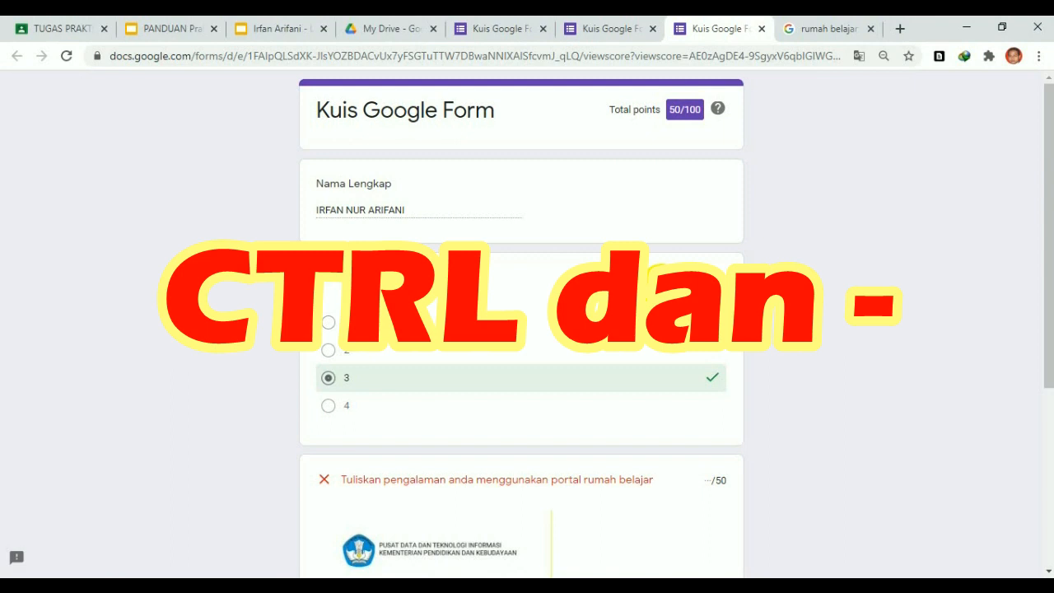
key("ctrl+minus")
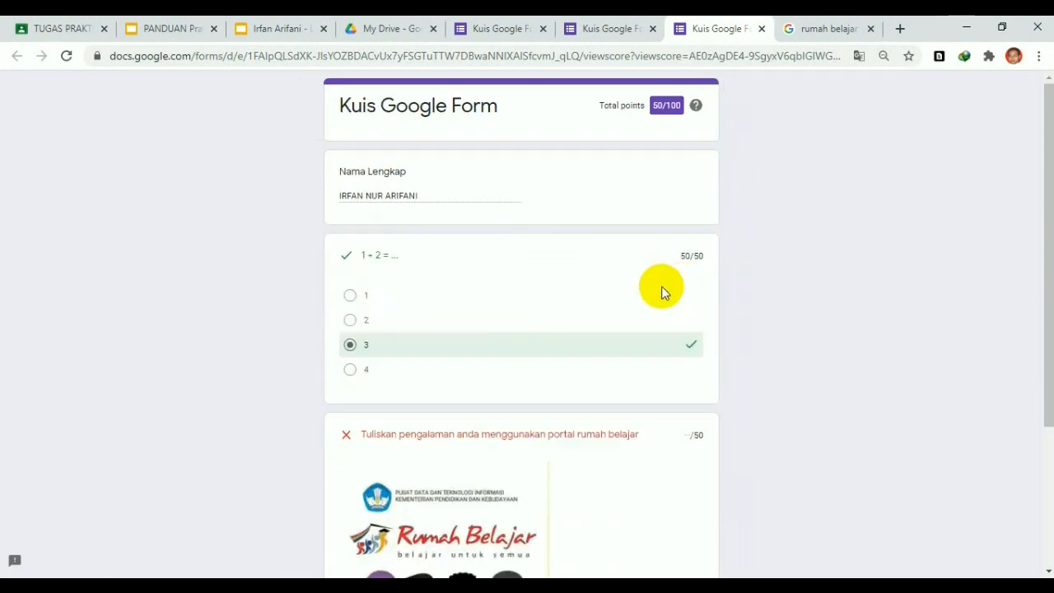
key("ctrl+minus")
key("ctrl+minus")
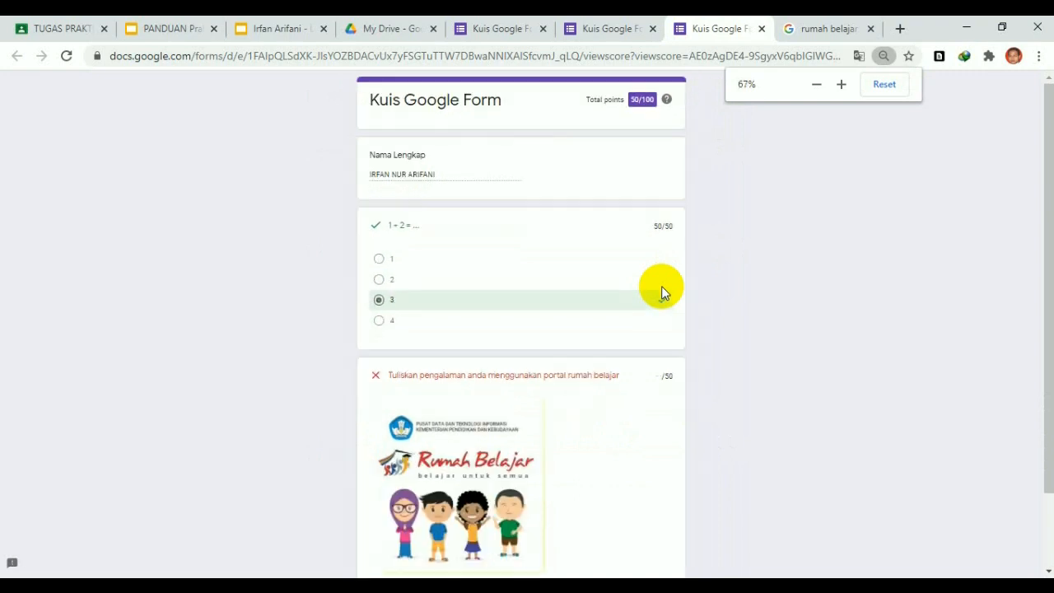
key("ctrl+minus")
key("ctrl+plus")
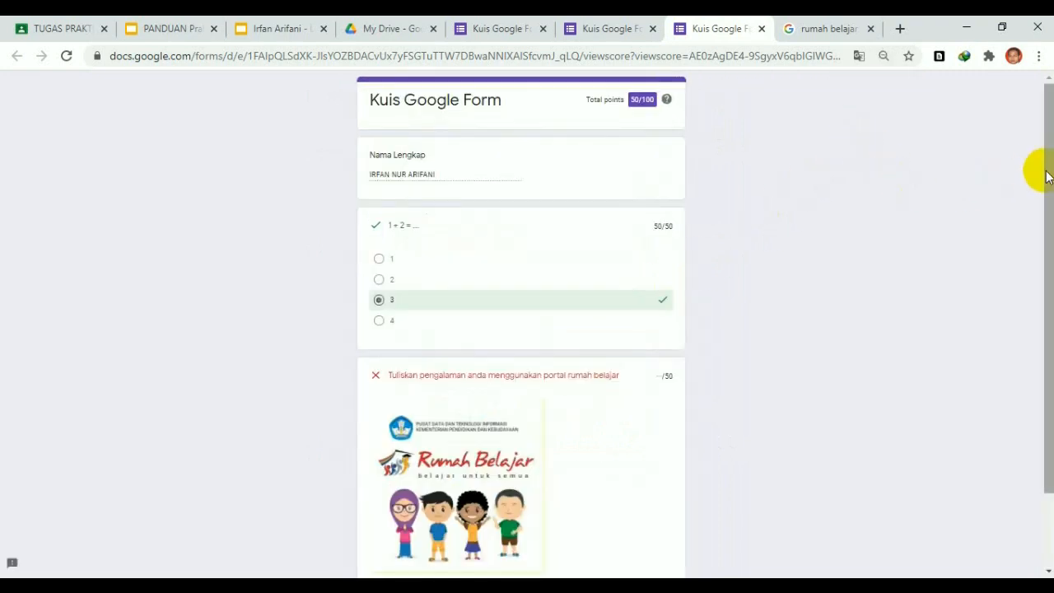
left_click_drag(1051, 184, 1052, 195)
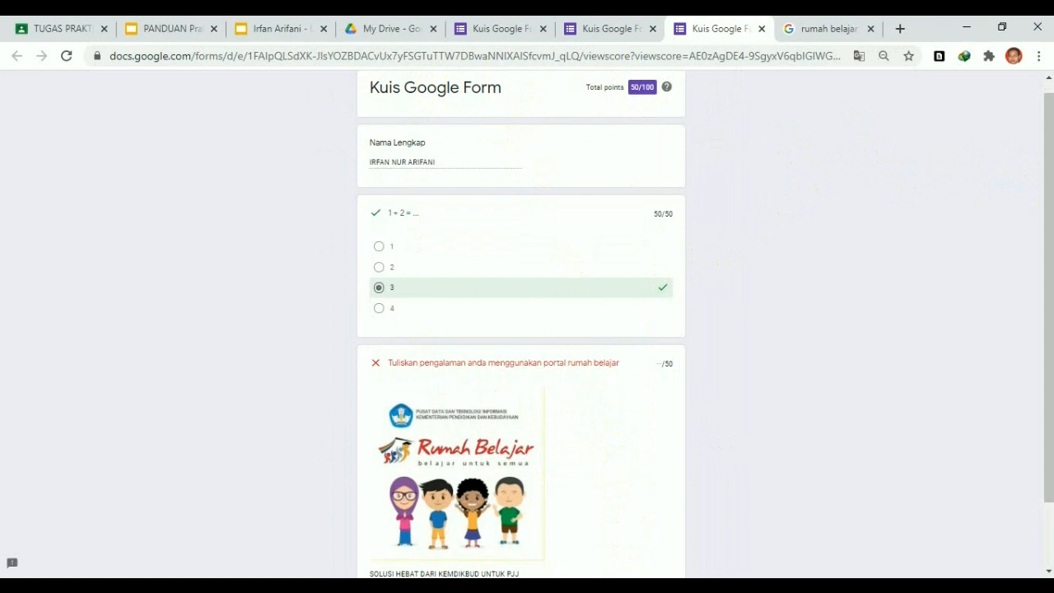
Paste the quiz score screenshot onto worksheet slide 17, shrink it below the instructions, then go to slide 18
left_click(265, 29)
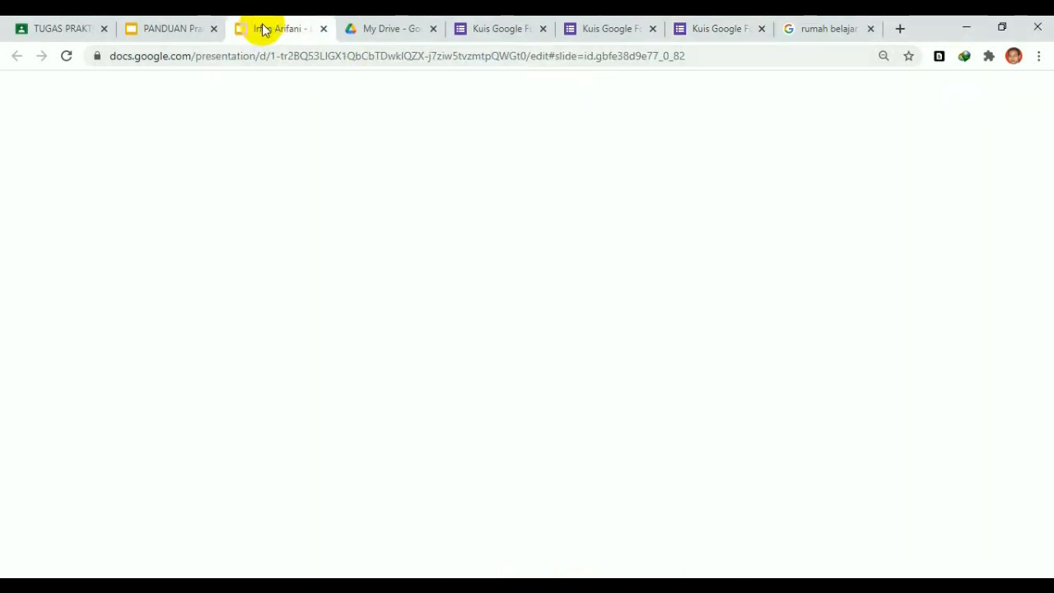
left_click(497, 29)
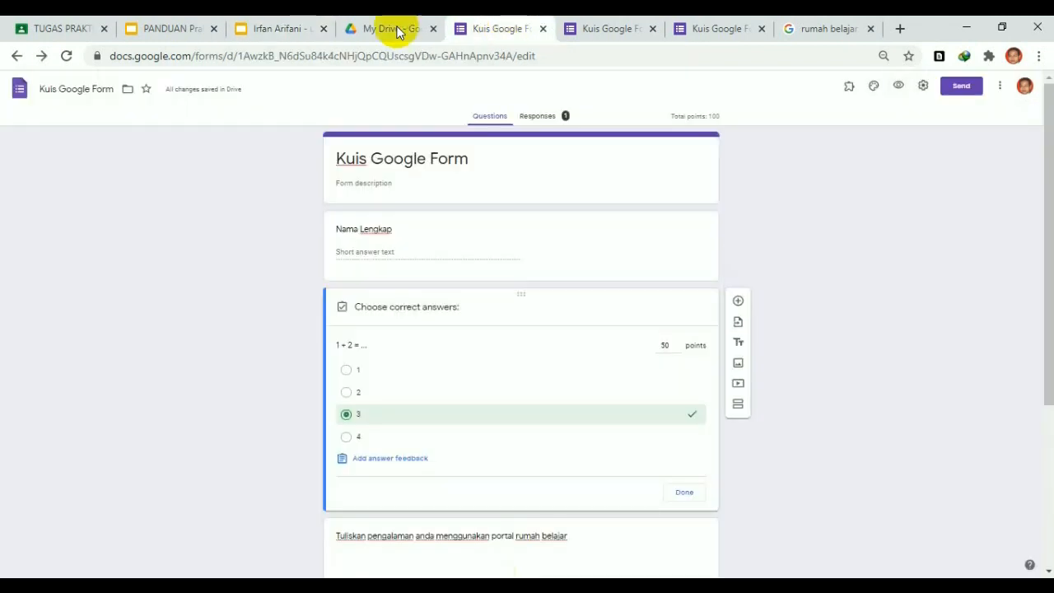
left_click(305, 28)
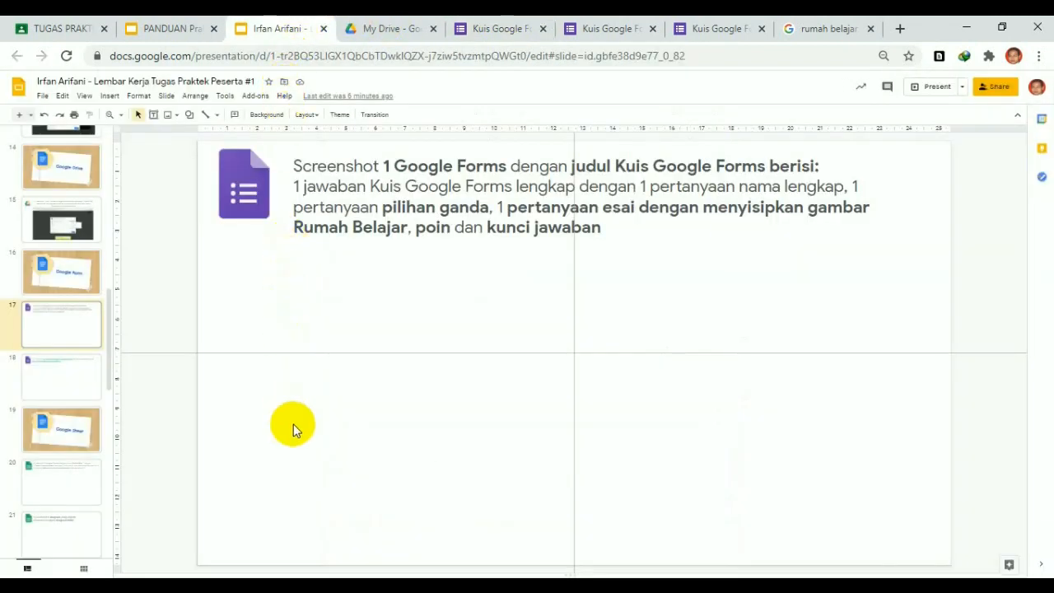
key("ctrl+v")
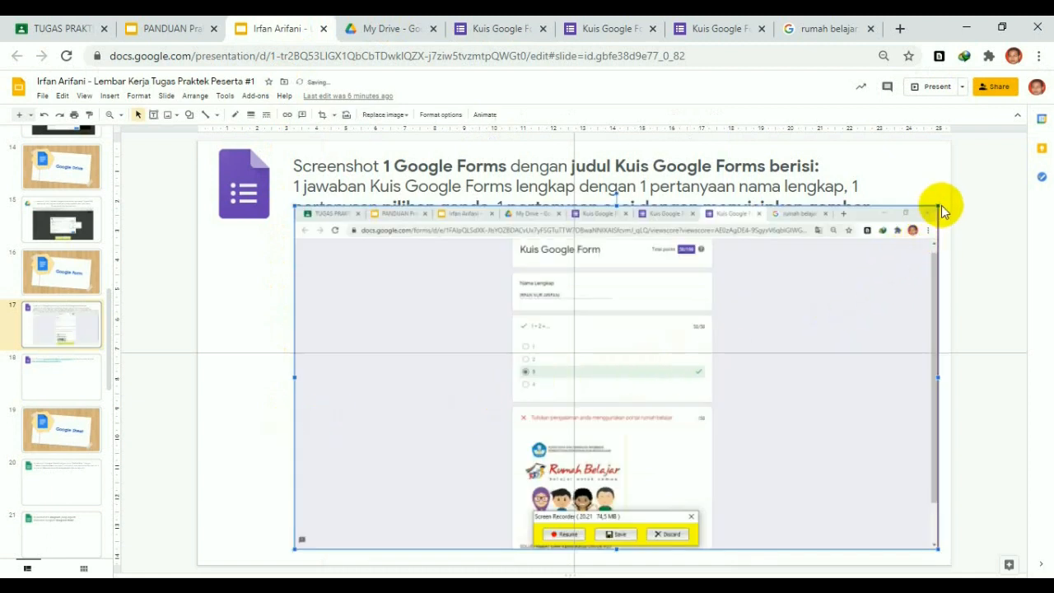
left_click_drag(939, 207, 840, 258)
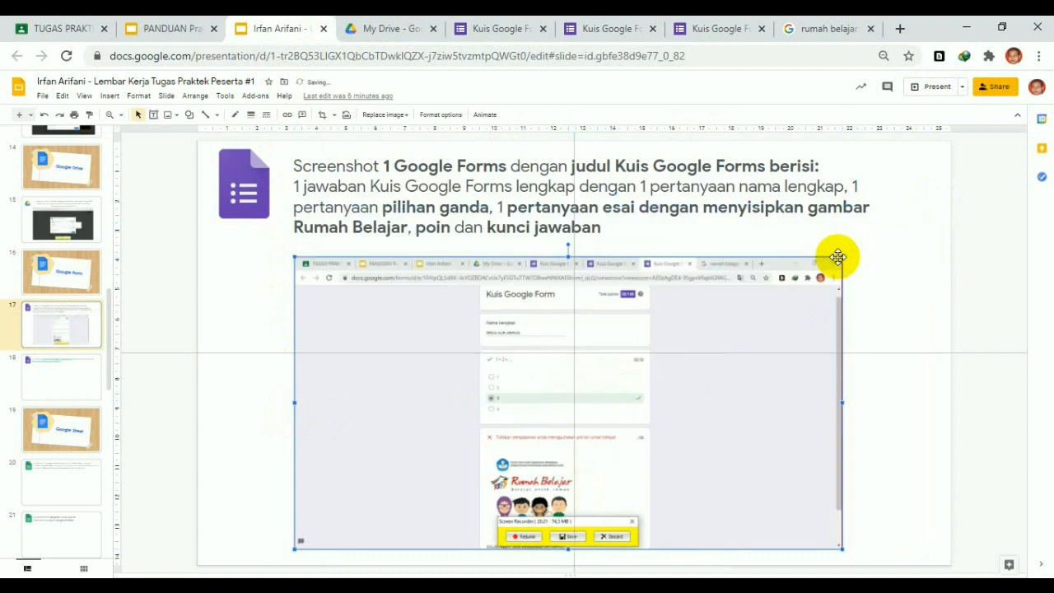
left_click(61, 393)
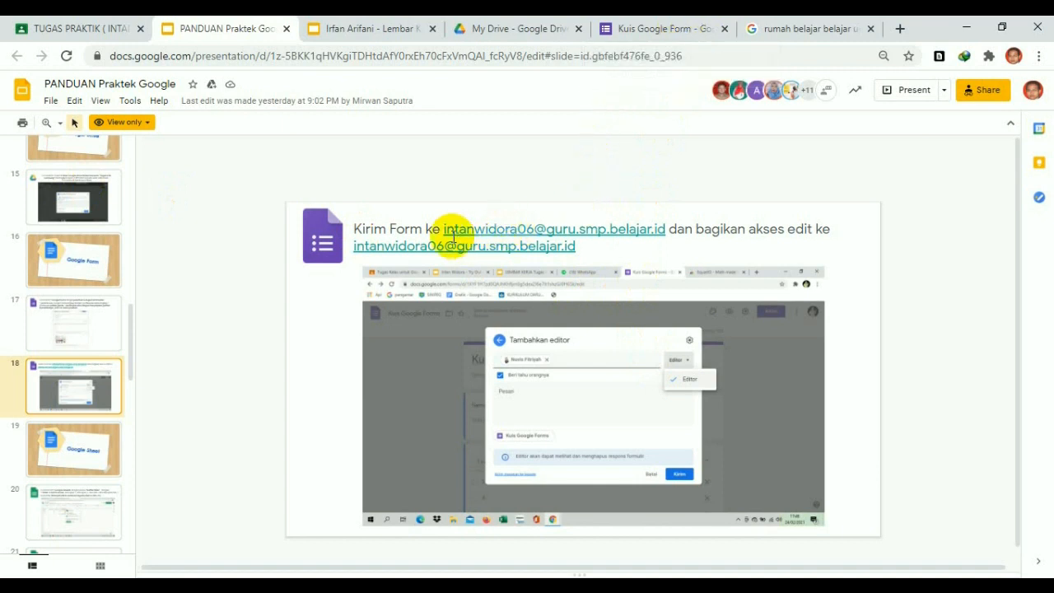
Copy the teacher's e-mail address from the guide's slide 18 link and return to the quiz form
left_click_drag(445, 229, 668, 232)
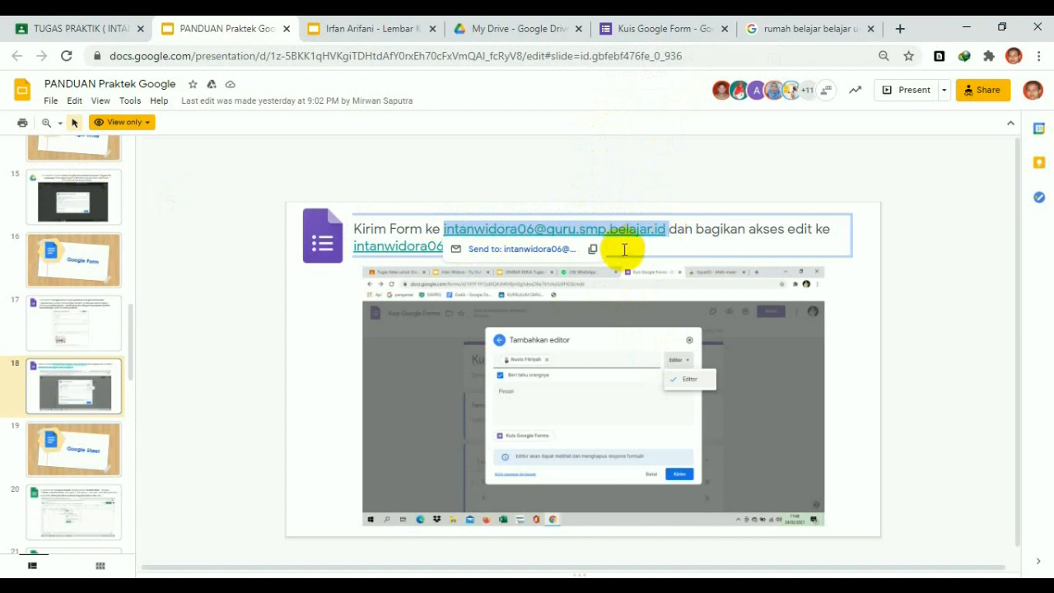
left_click(592, 251)
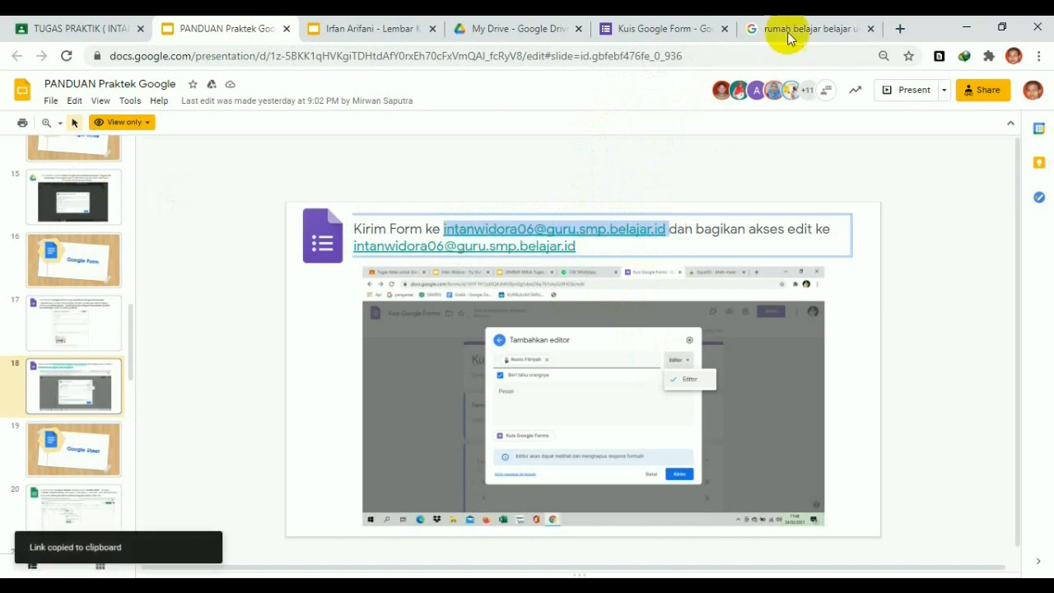
left_click(664, 28)
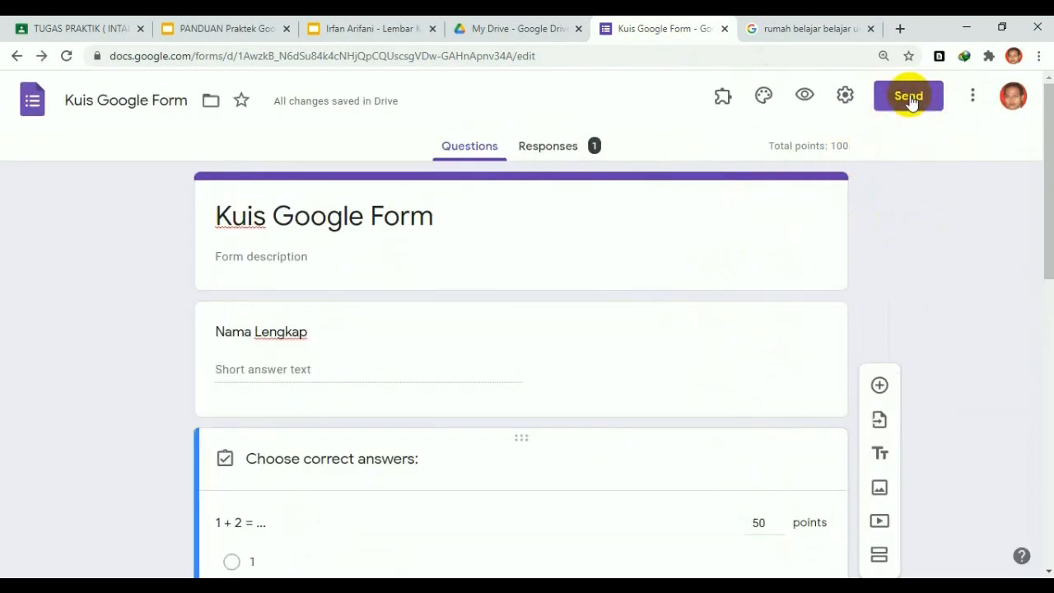
In the Send form dialog, paste the teacher's e-mail as recipient and delete the mailto: prefix
left_click(910, 97)
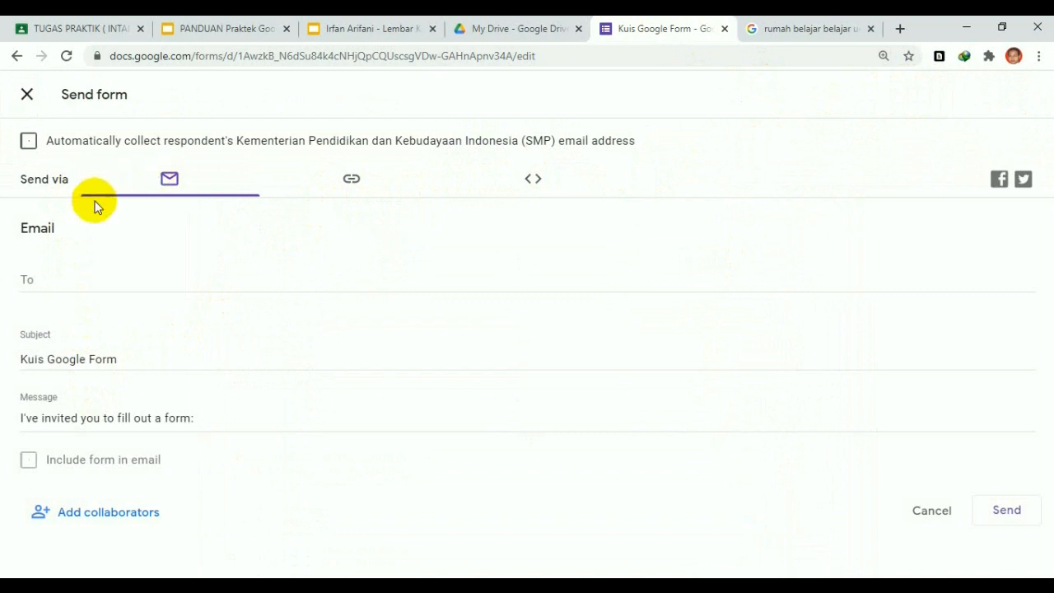
left_click(40, 282)
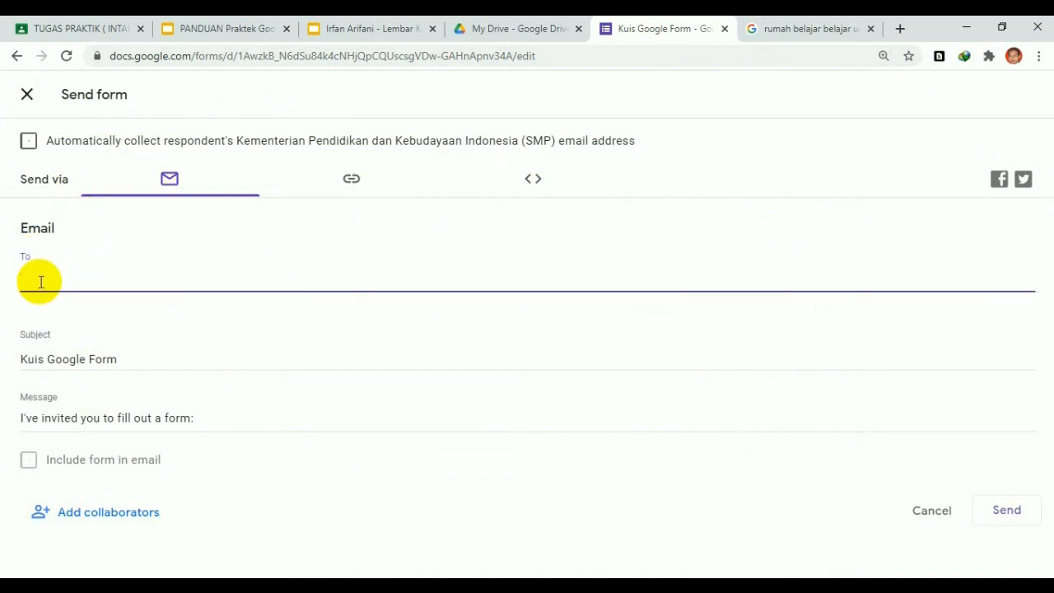
key("ctrl+v")
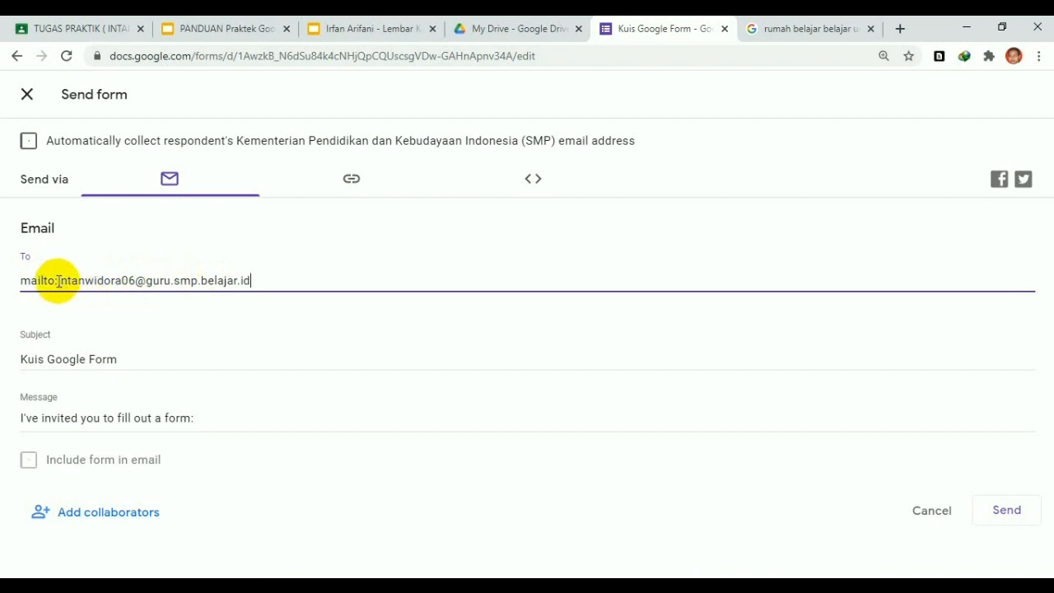
left_click_drag(55, 281, 5, 280)
key("BackSpace")
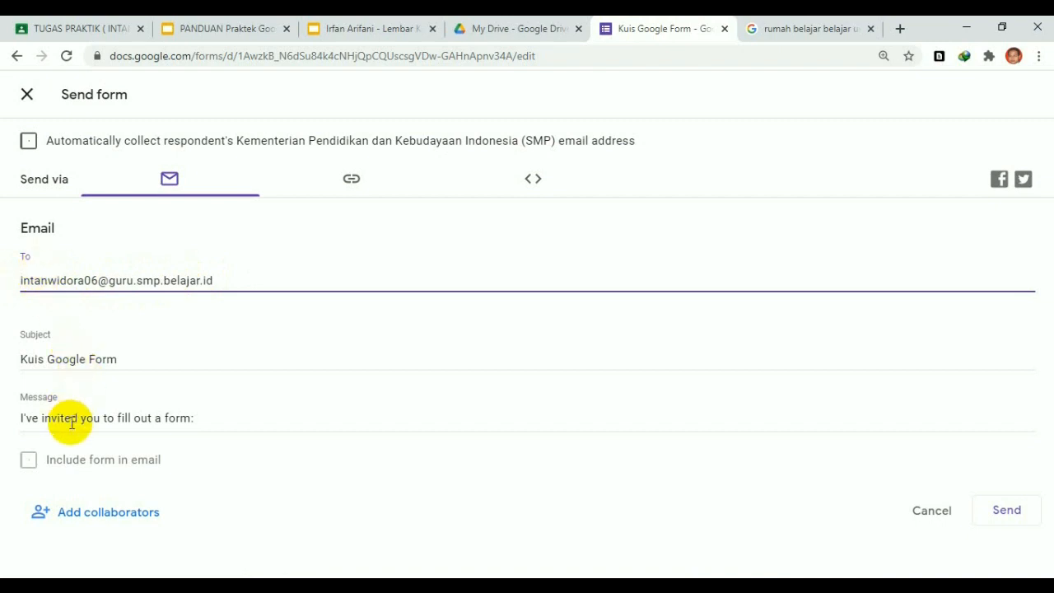
Bring up the form's Add collaborators sharing dialog
left_click(233, 275)
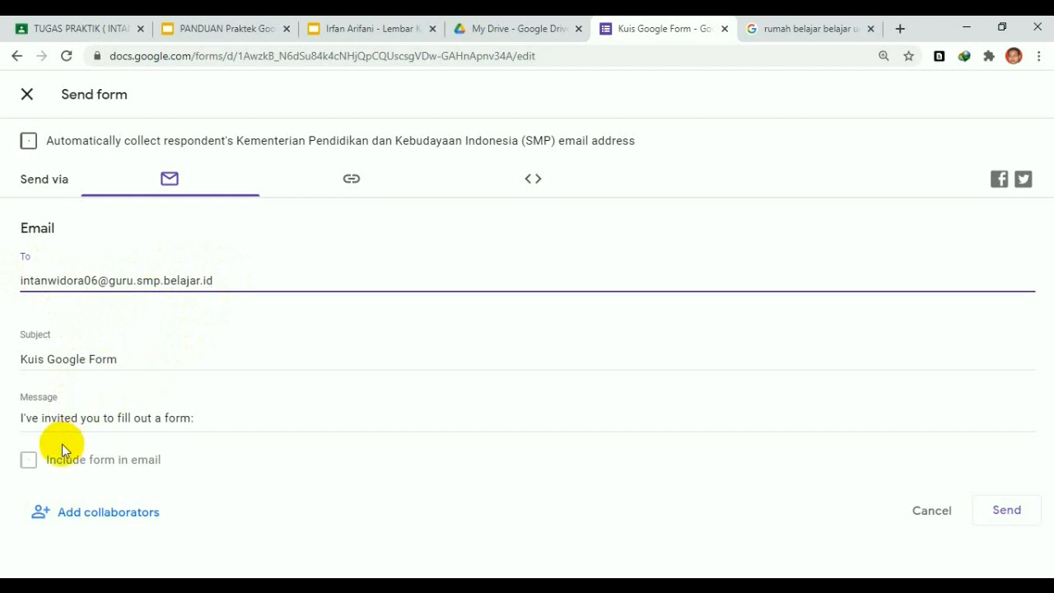
left_click(33, 471)
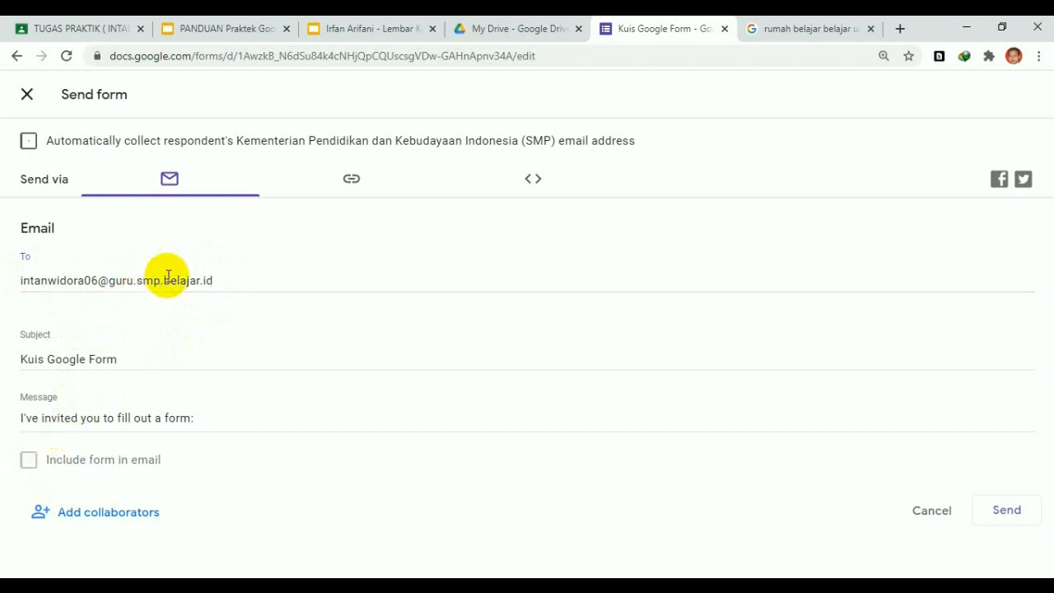
left_click(103, 516)
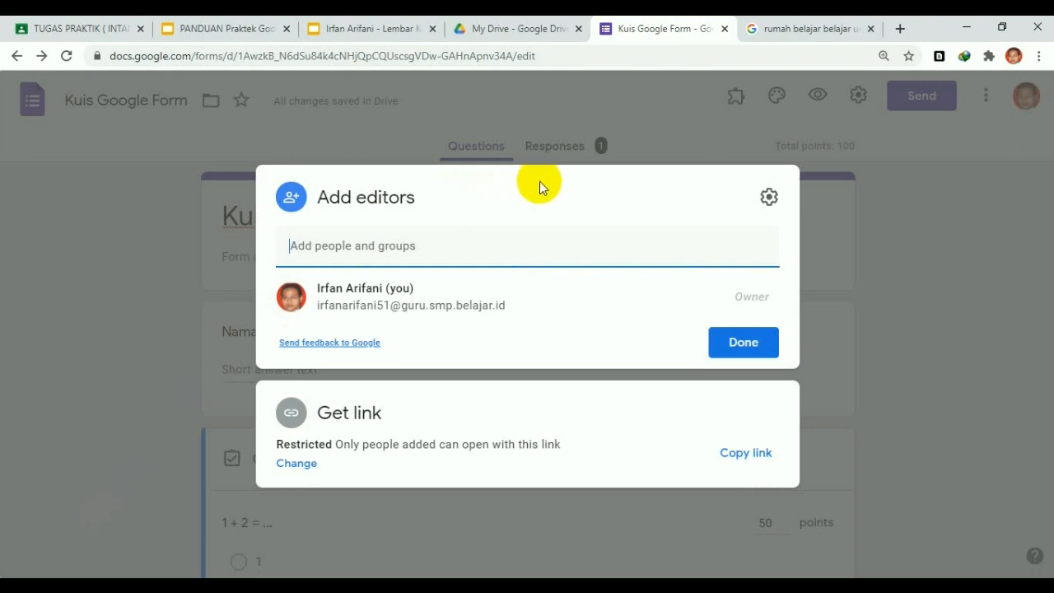
Paste the teacher's address into Add people and groups, strip mailto:, and pick the suggested contact
right_click(350, 247)
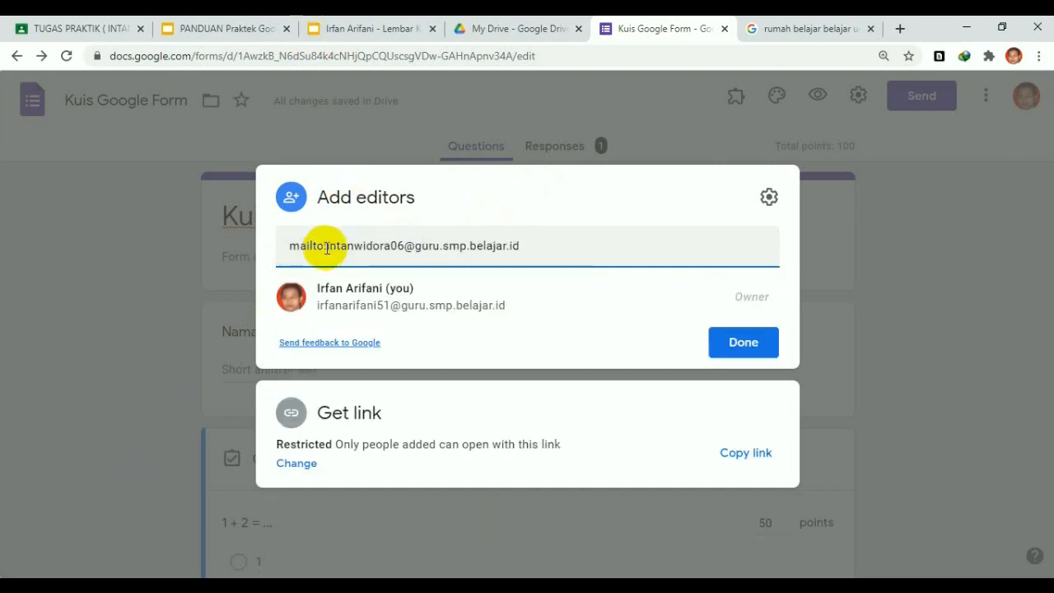
left_click(326, 245)
left_click_drag(326, 245, 274, 253)
key("BackSpace")
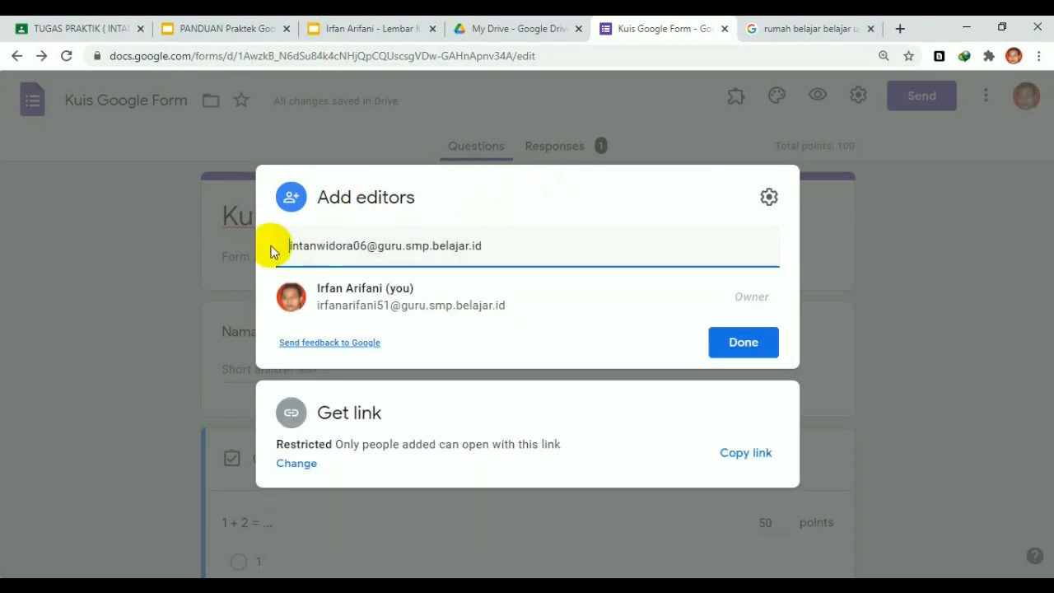
left_click(442, 298)
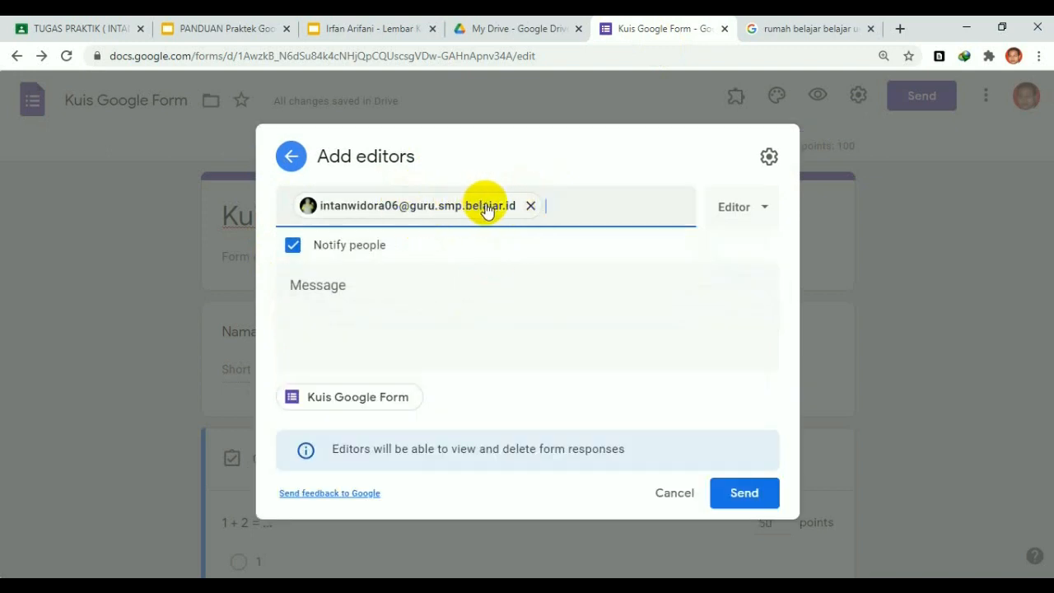
Remove that recipient and re-add the teacher's address without the mailto: prefix, then view the guide slides
left_click(530, 206)
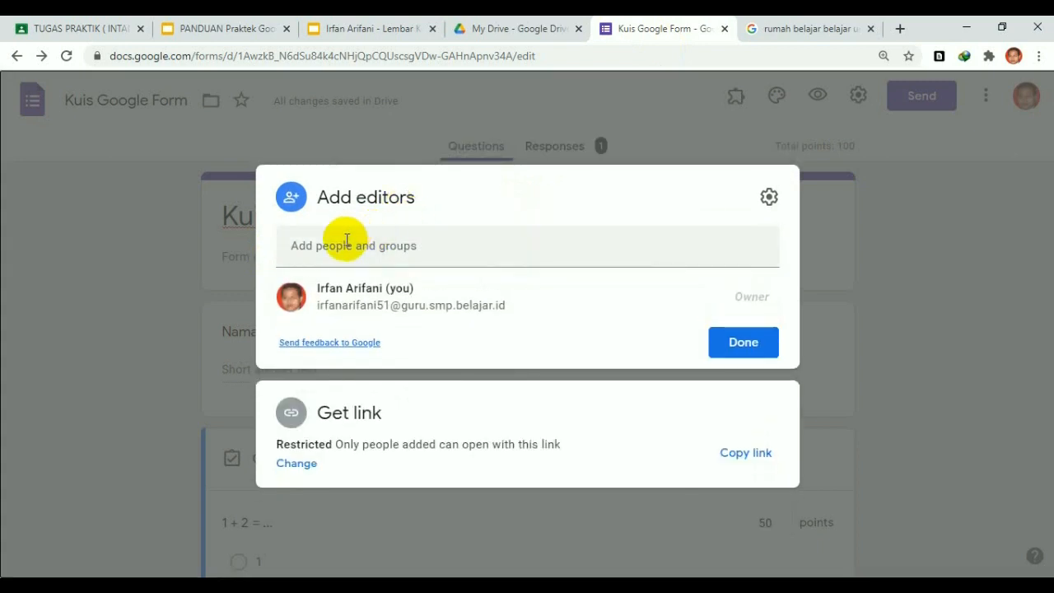
left_click(347, 240)
key("ctrl+v")
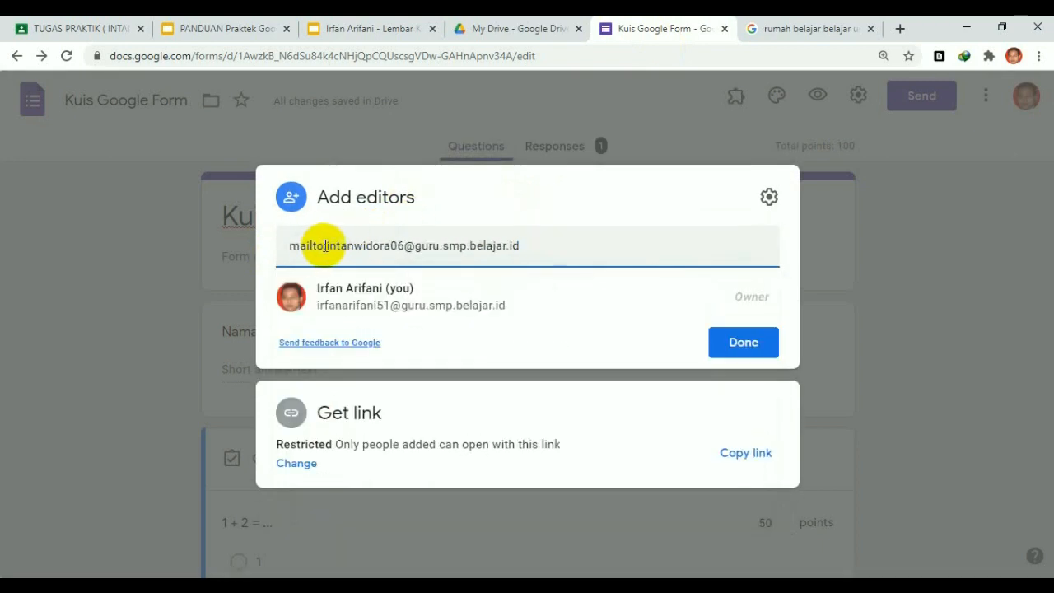
left_click_drag(326, 245, 264, 245)
key("BackSpace")
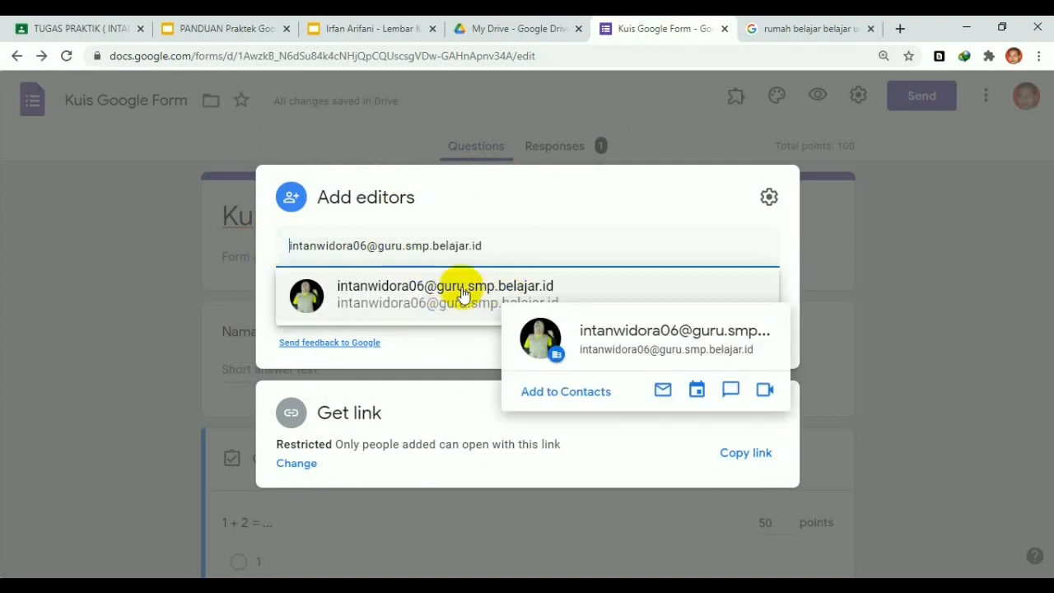
left_click(452, 293)
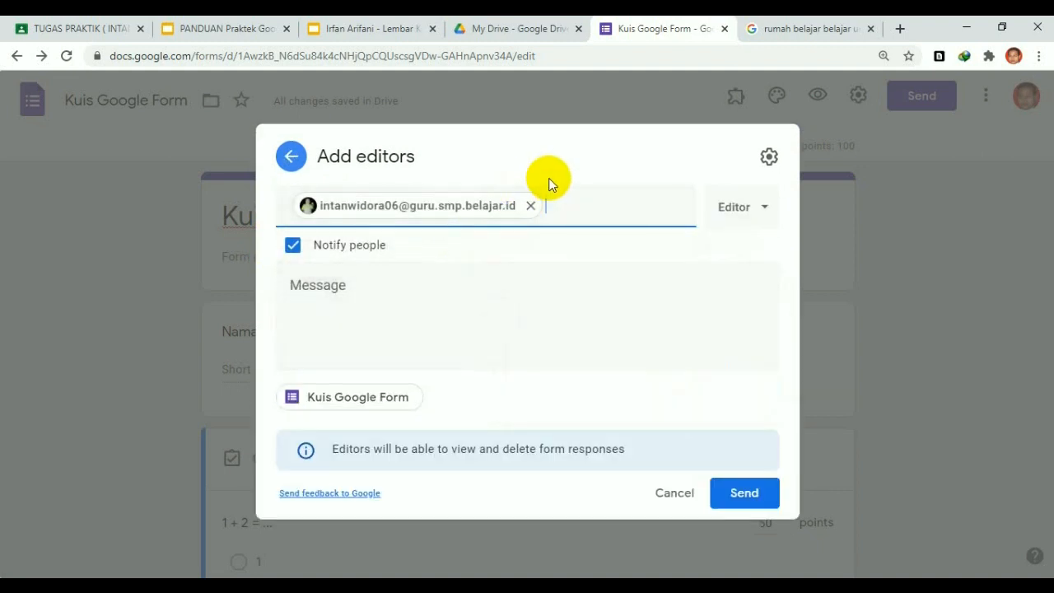
left_click(223, 28)
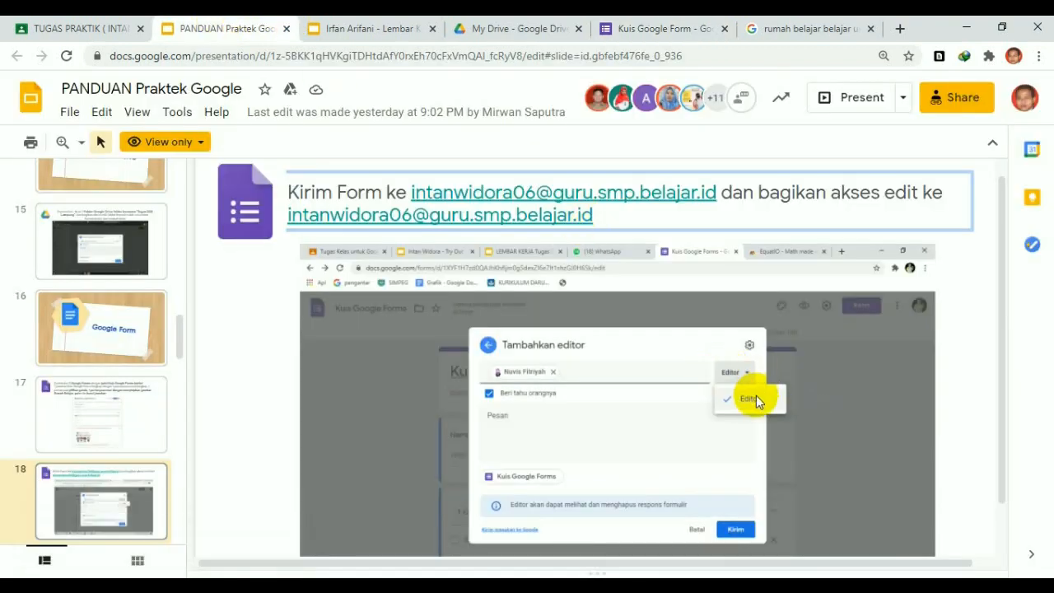
Keep the Editor role for the teacher and send the quiz editing invitation
left_click(683, 32)
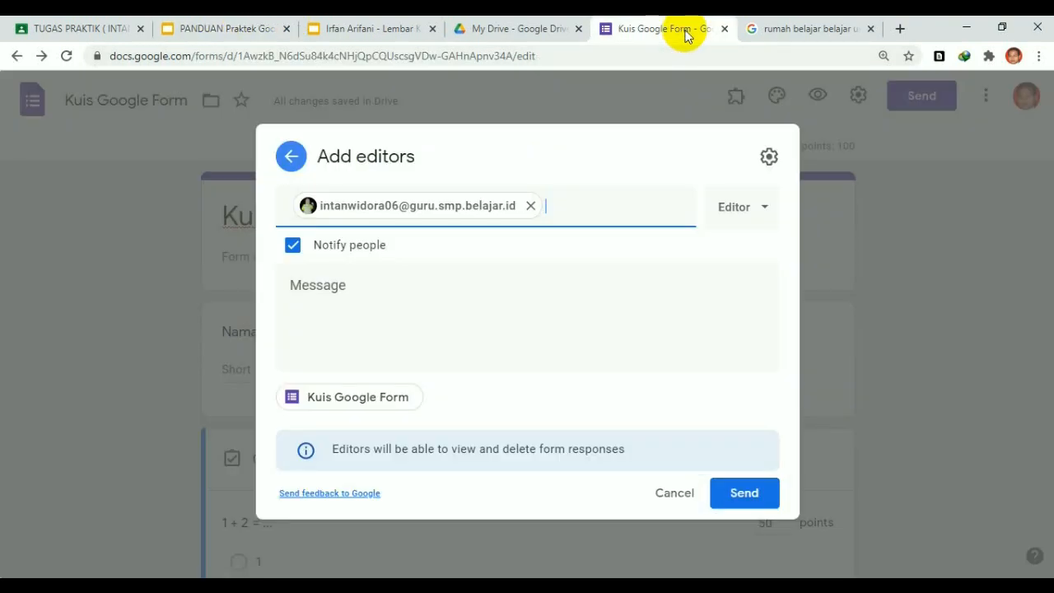
left_click(756, 219)
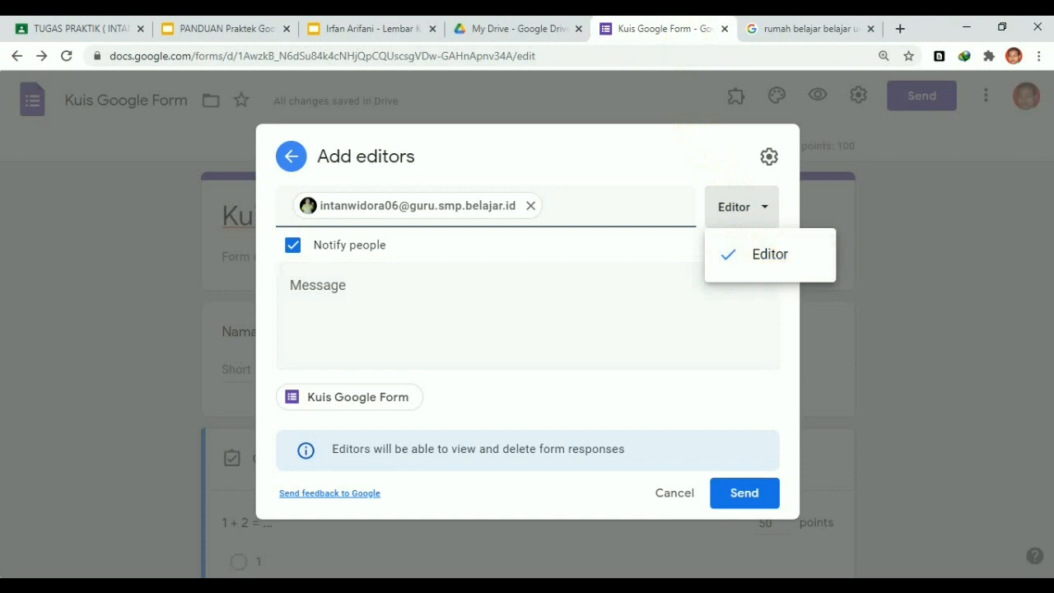
left_click(617, 344)
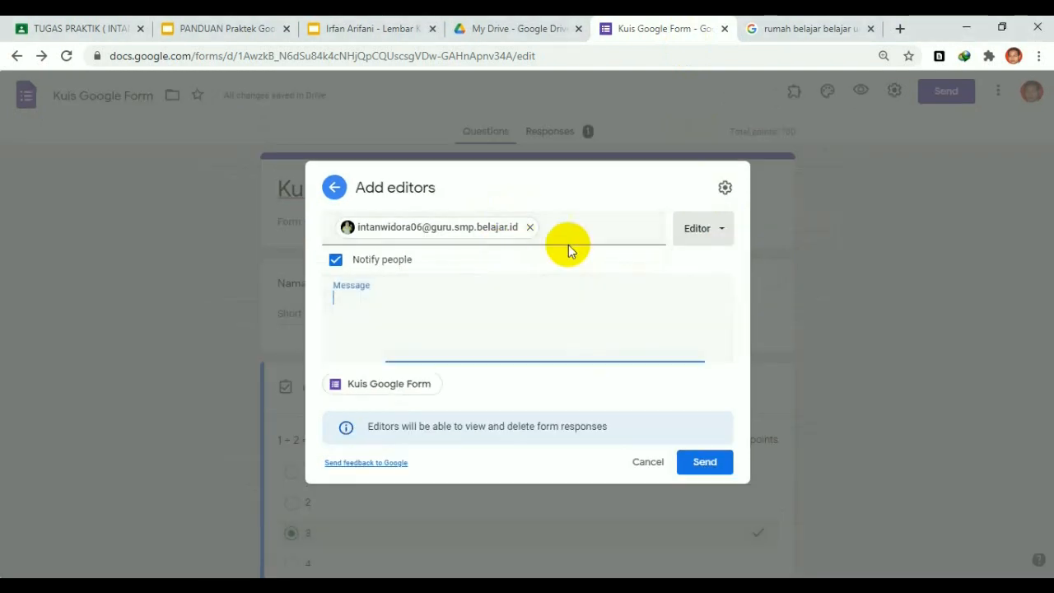
left_click(699, 464)
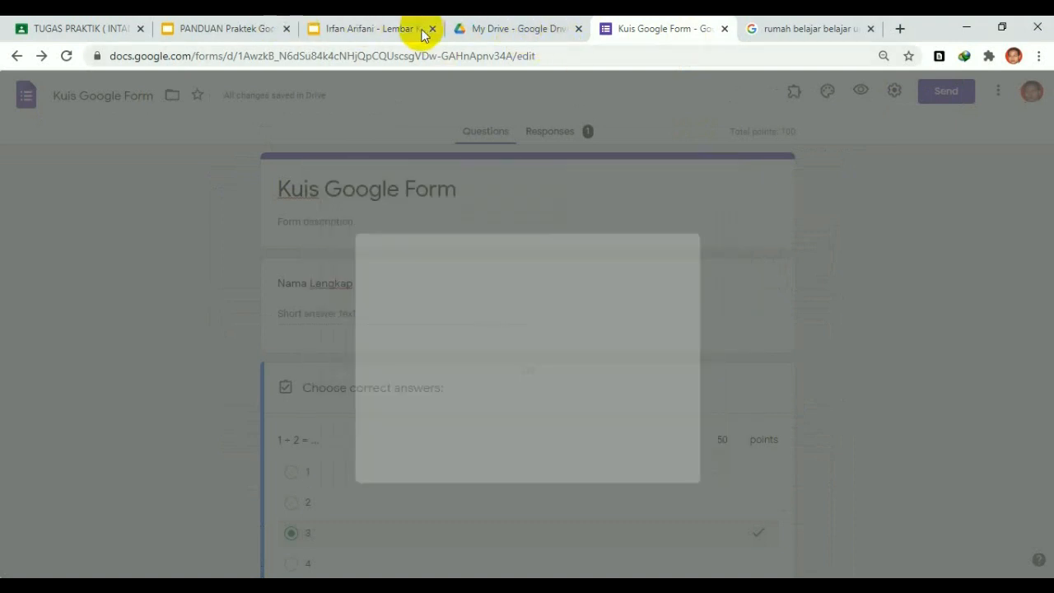
left_click(363, 28)
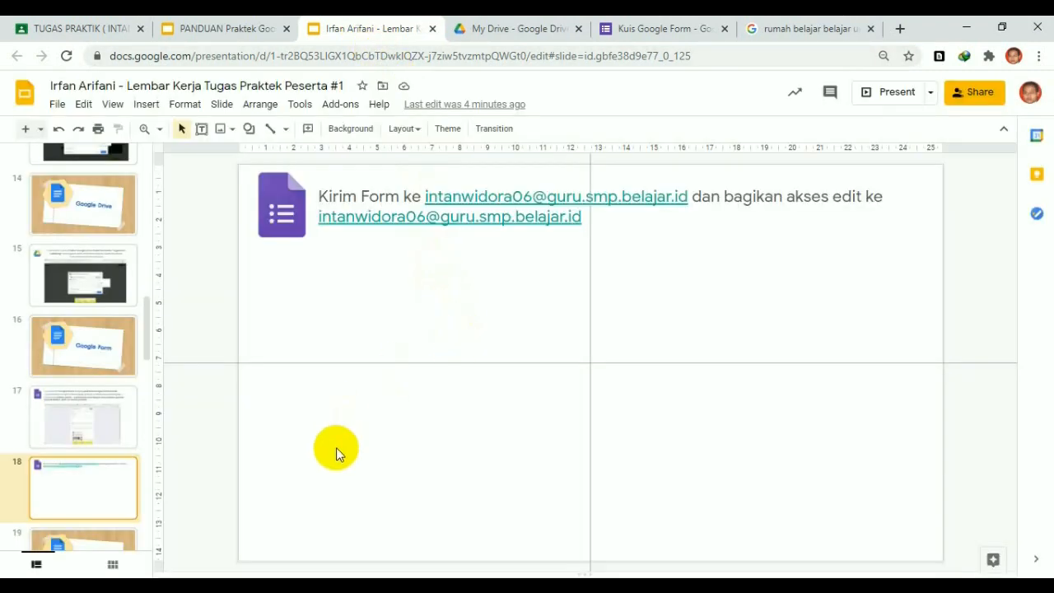
Paste the Add editors screenshot with Editor role onto worksheet slide 18 under the instruction
key("ctrl+v")
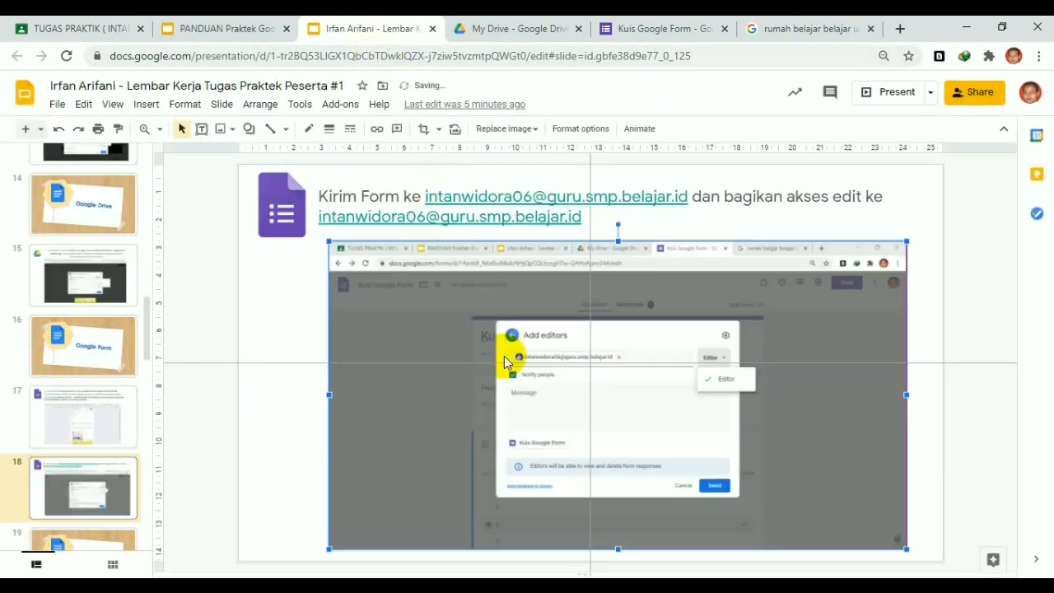
scroll(327, 302, "down", 1)
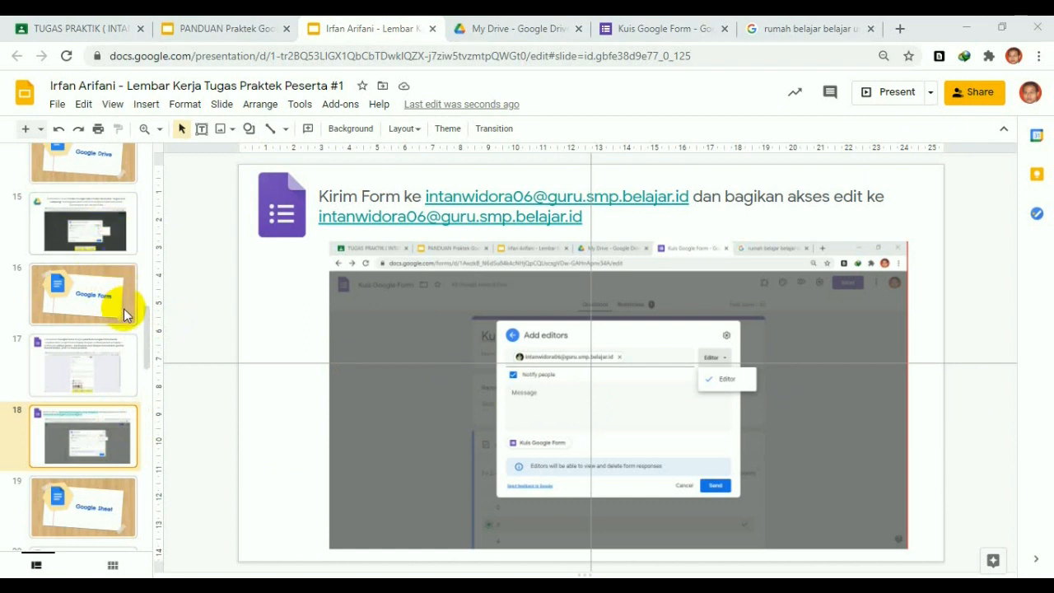
scroll(105, 377, "down", 1)
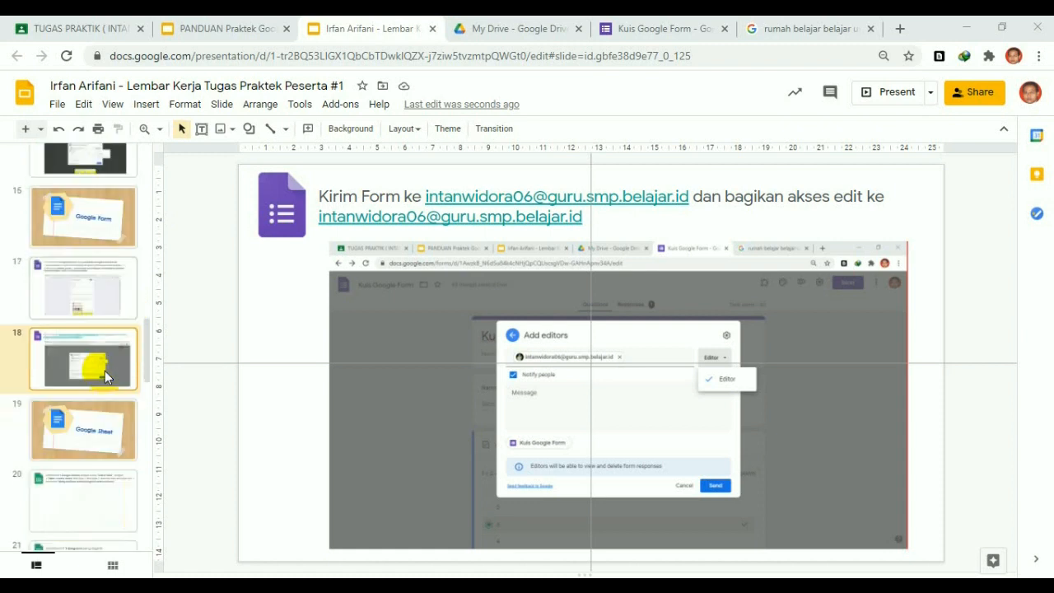